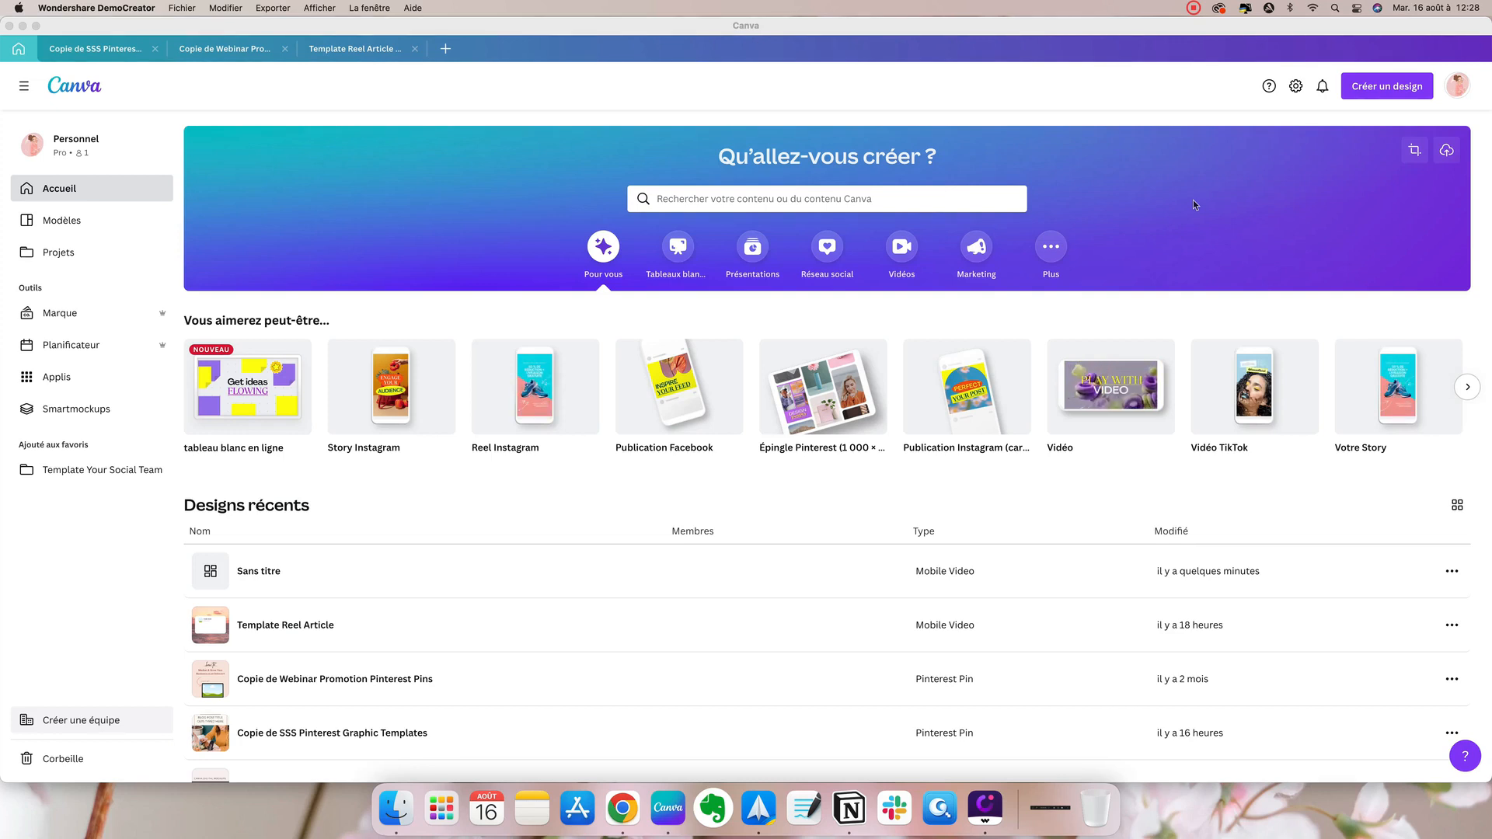
Search the templates for "réel", choose the Reel Instagram format and create a blank Reel Instagram design
click(868, 199)
click(868, 199)
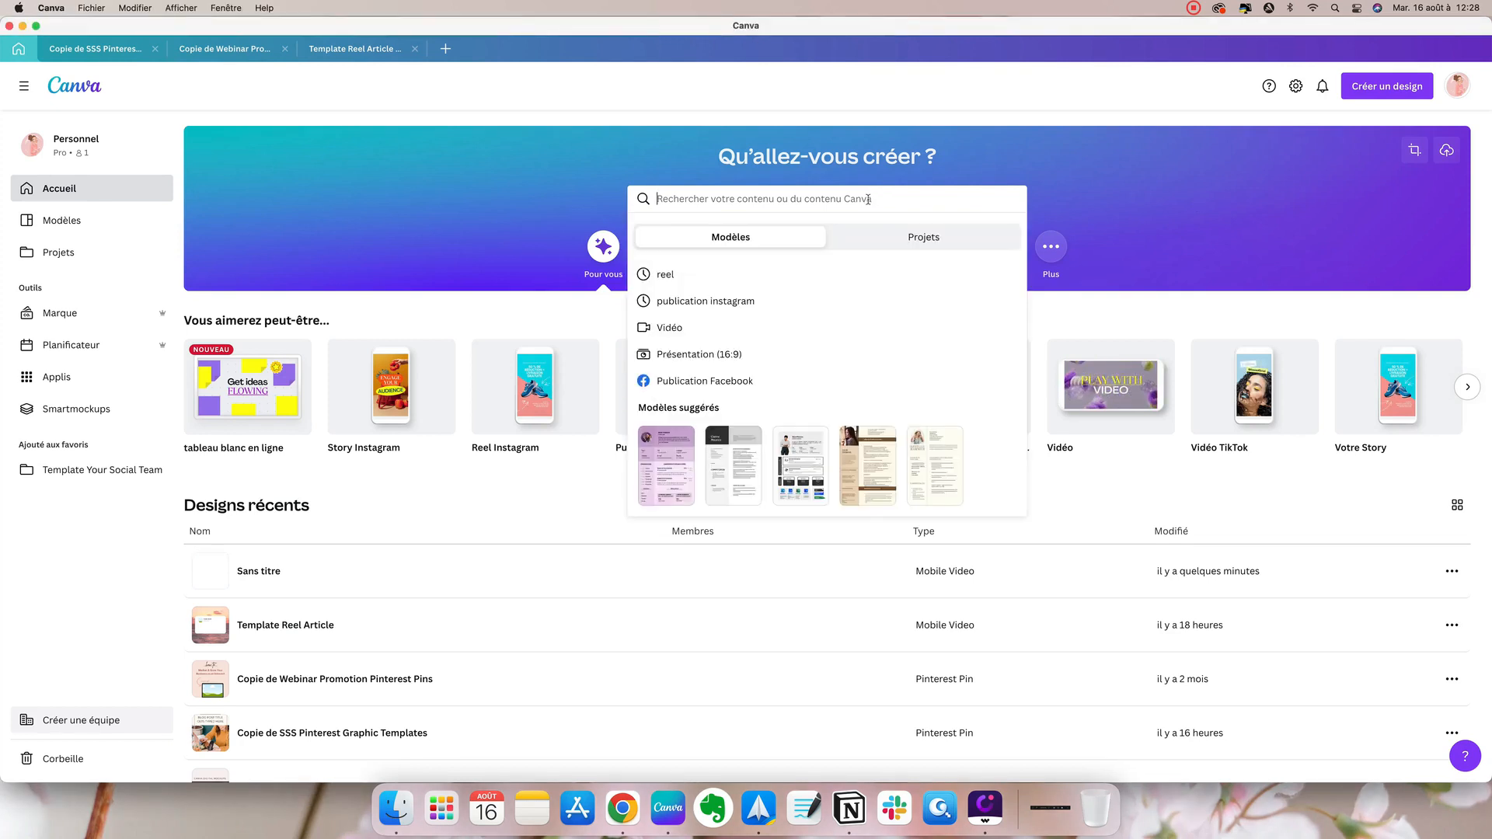
text(réel)
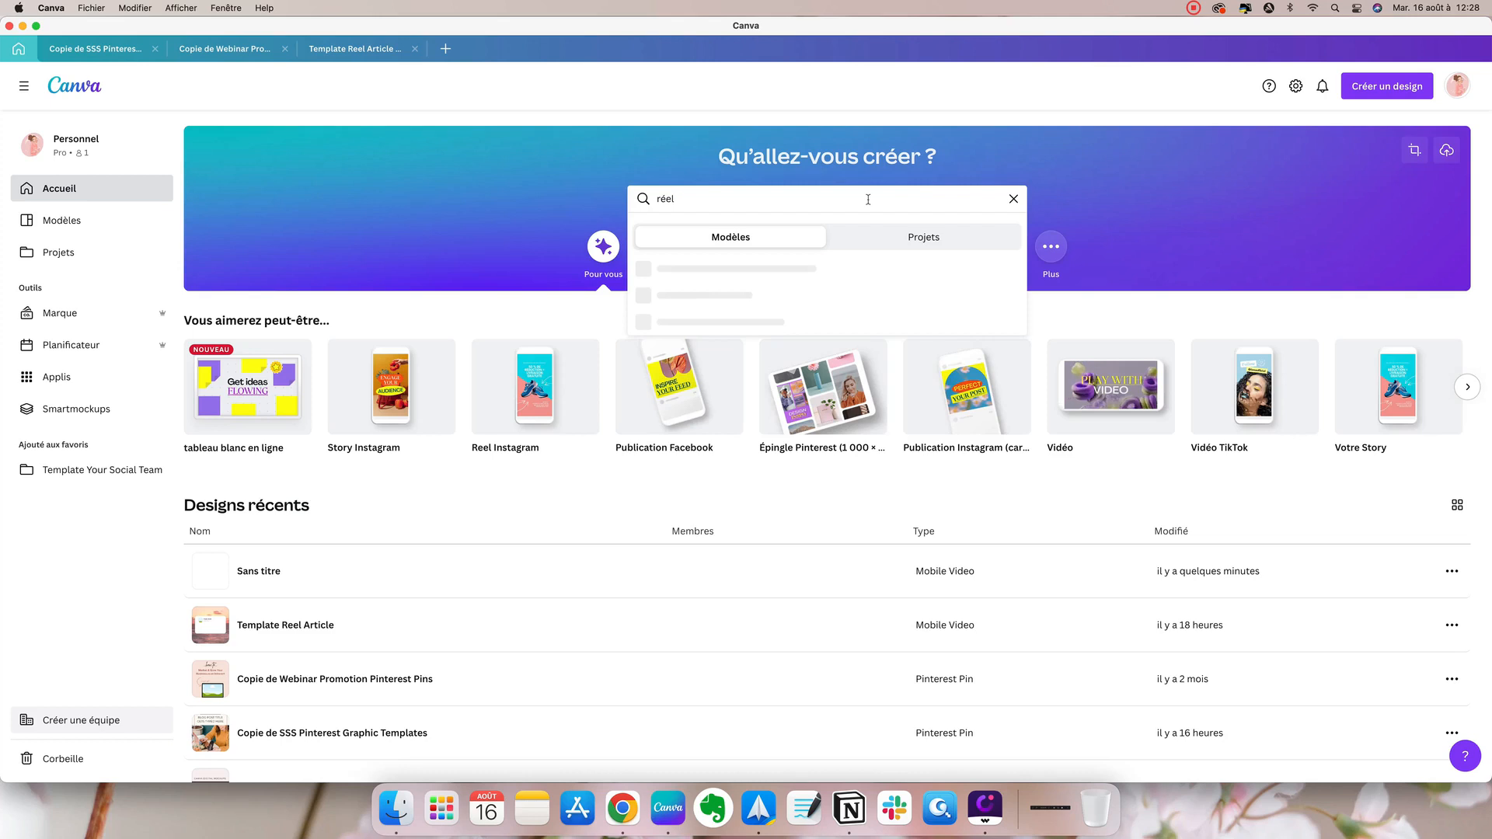
scroll(868, 199, down, 3)
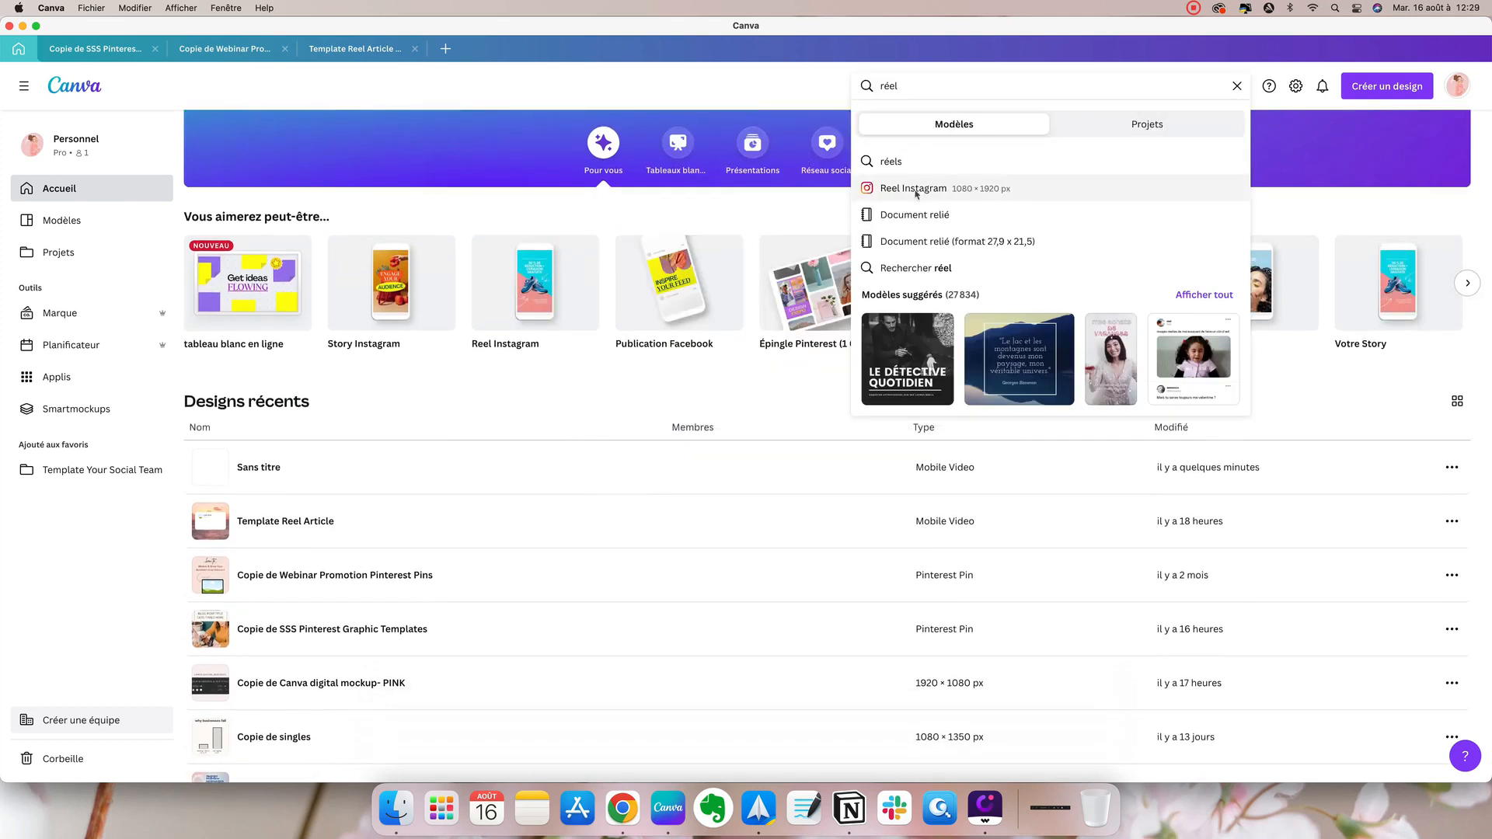
click(915, 191)
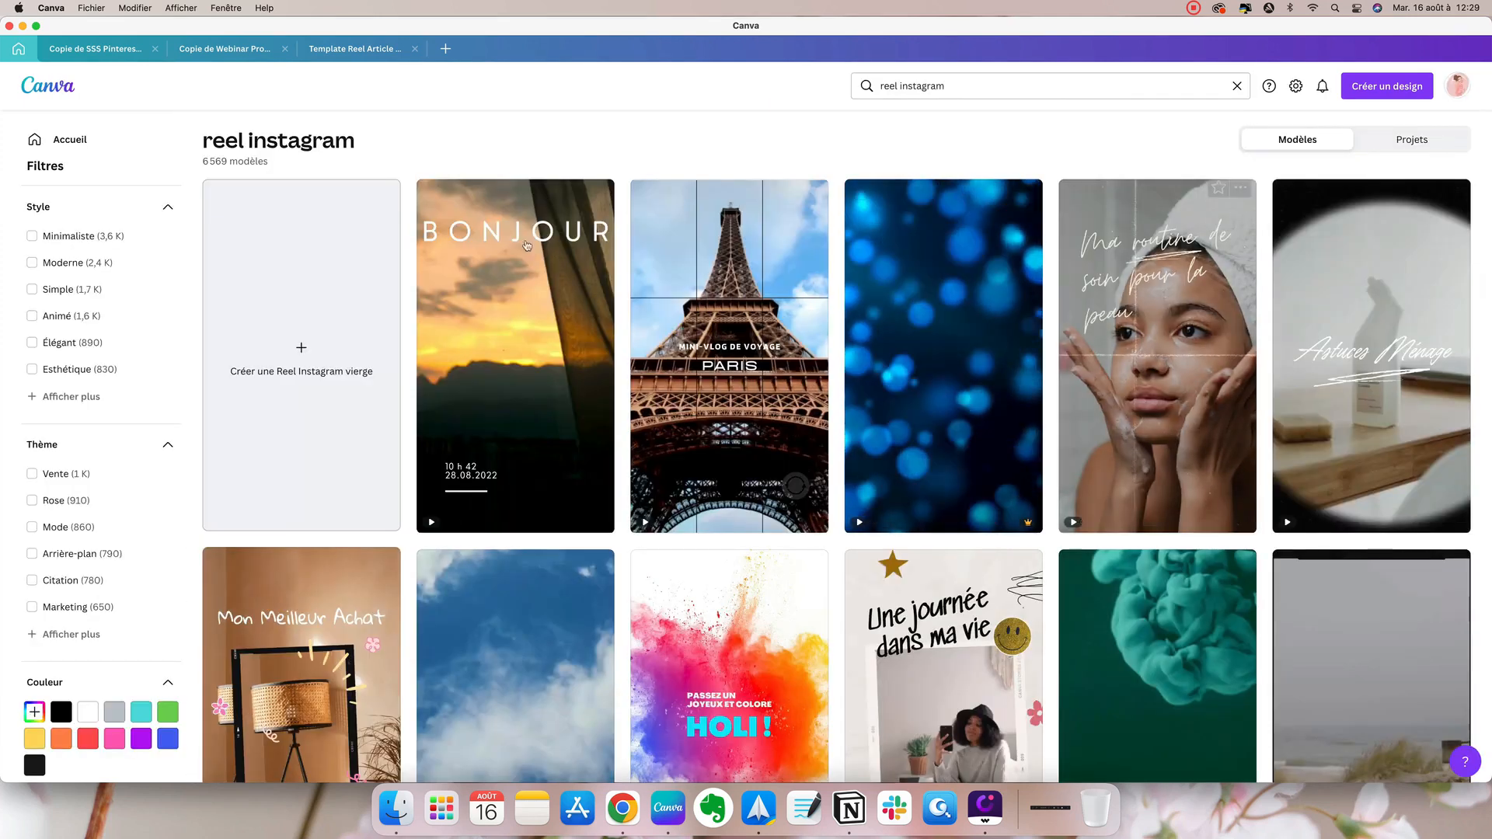
scroll(1043, 411, down, 3)
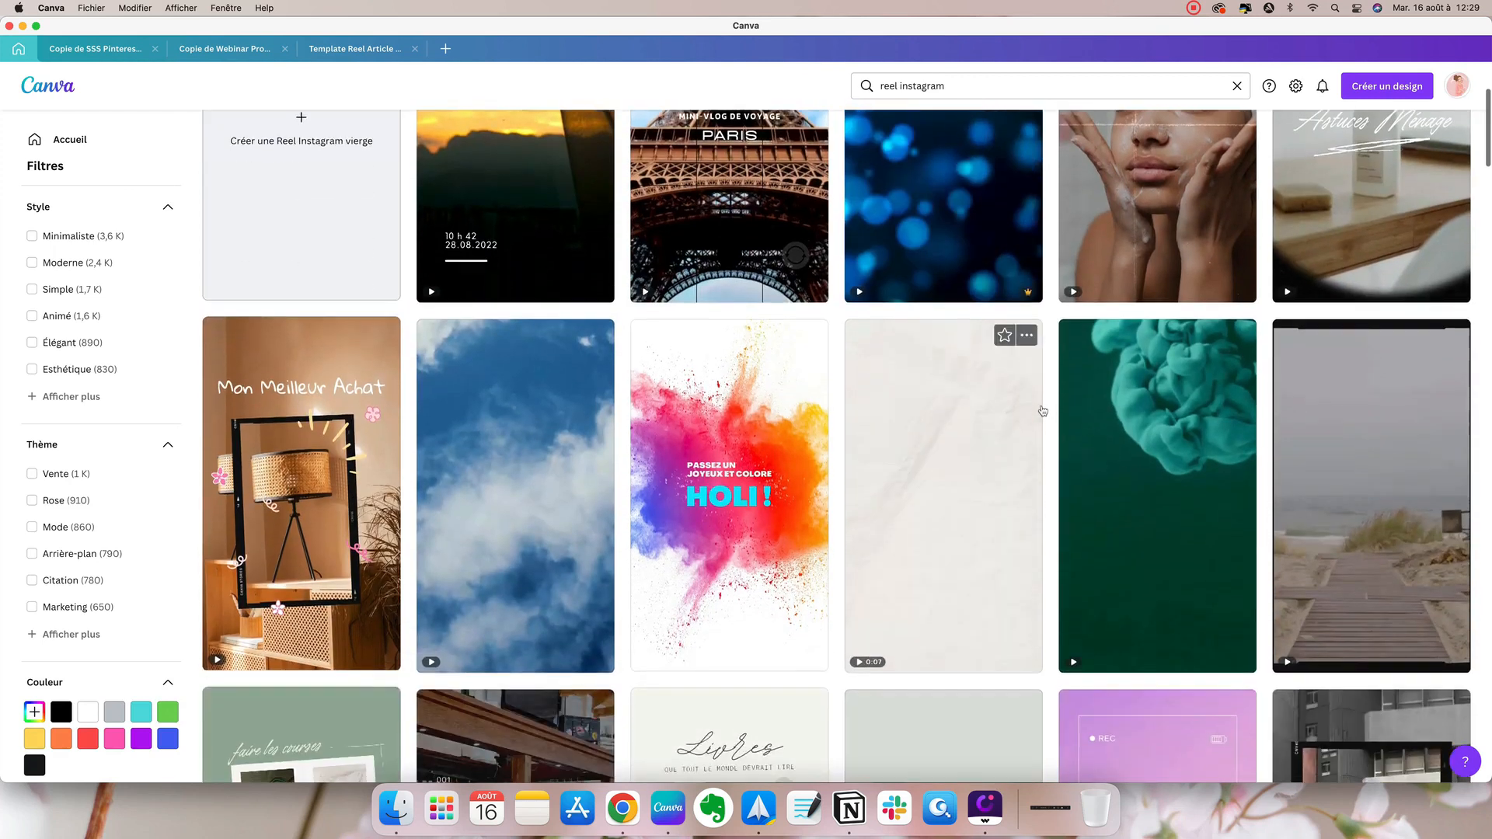
scroll(1043, 411, up, 3)
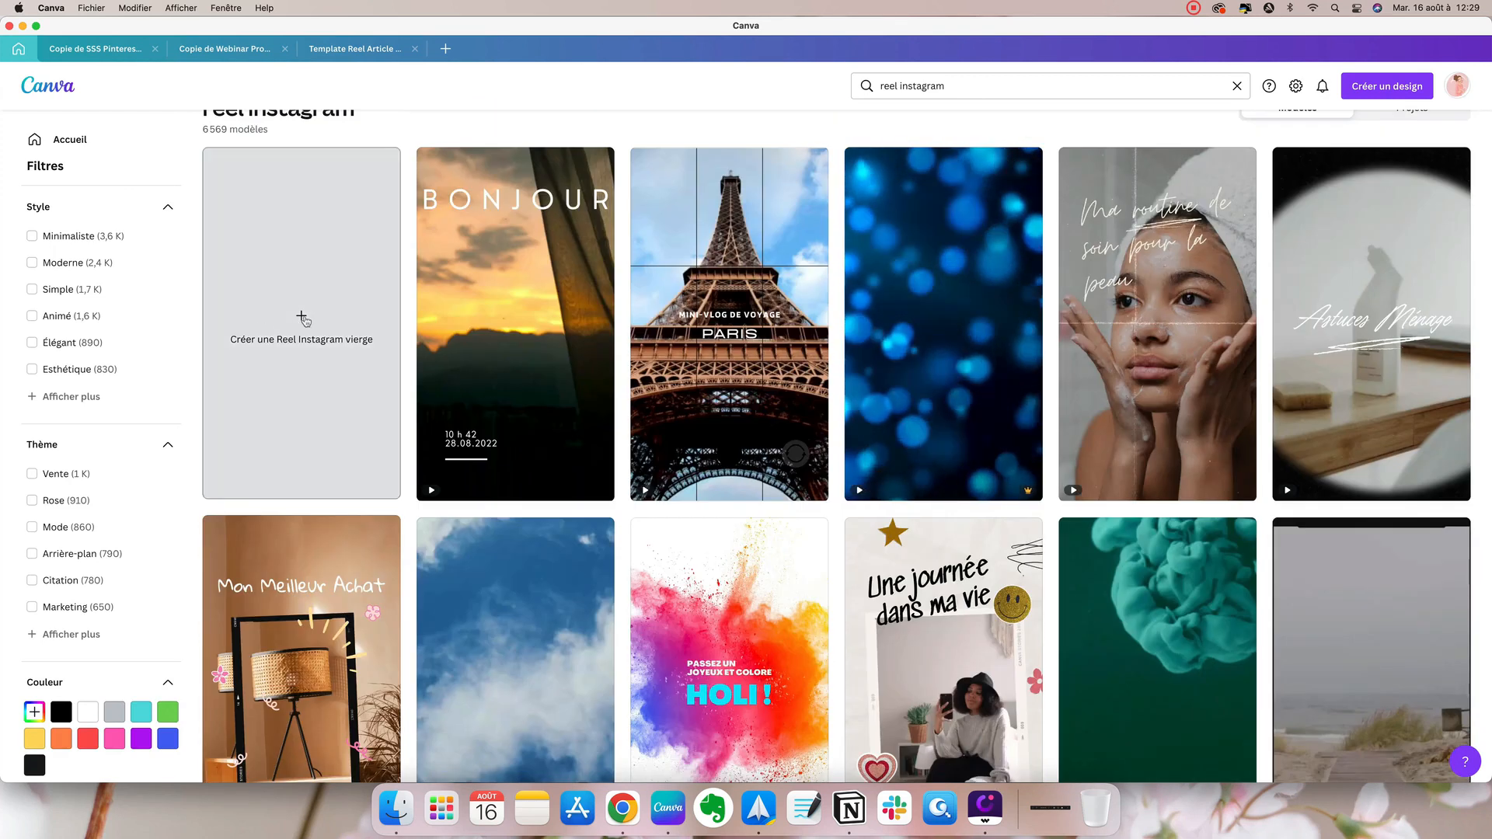
click(303, 319)
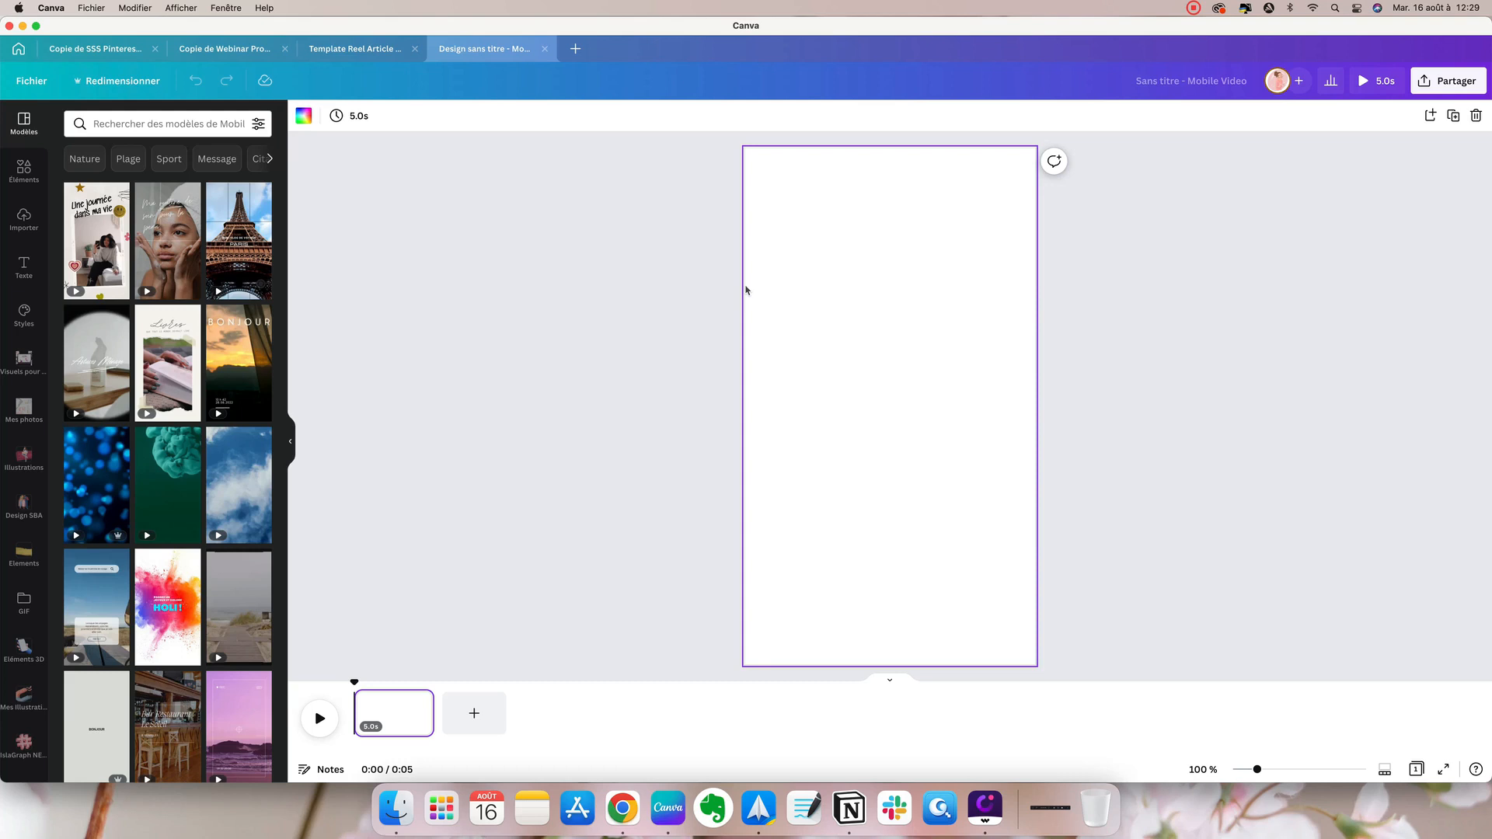
Search the elements for "lever du soleil", limit the results to videos and add the 23-second portrait beach clip to the page
click(23, 169)
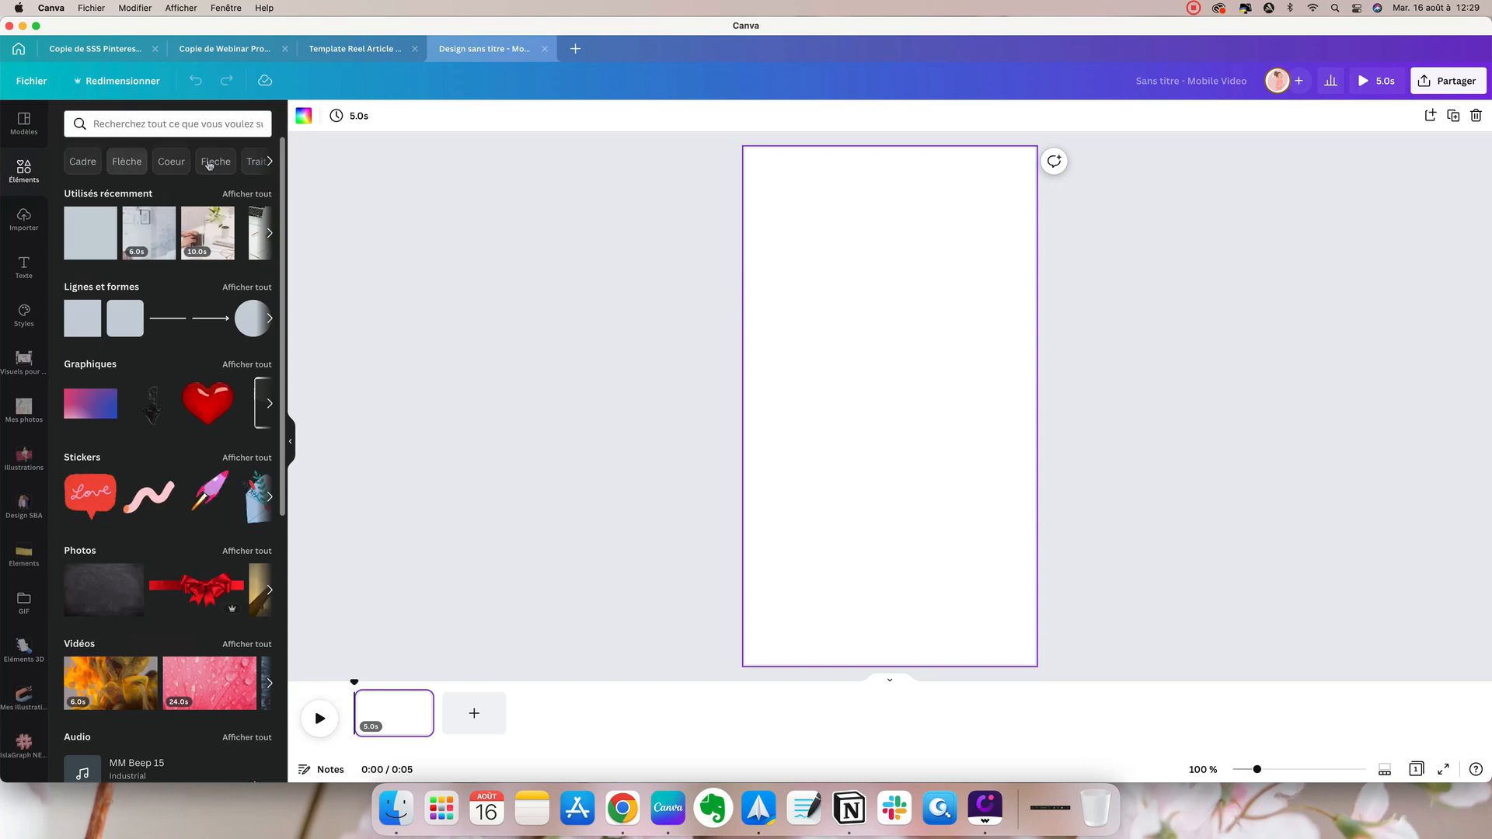
click(190, 123)
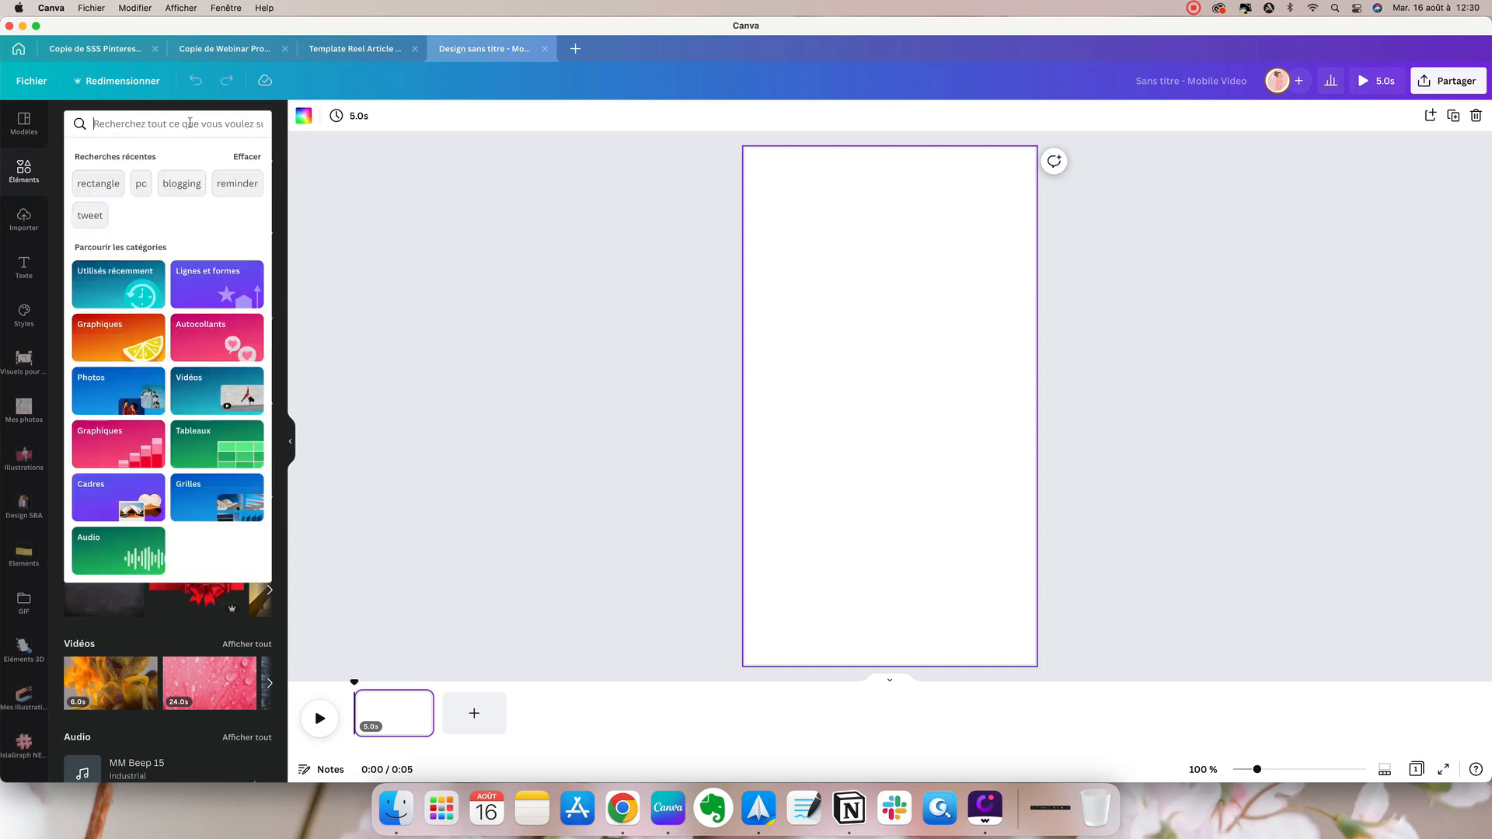
text(lever du sole)
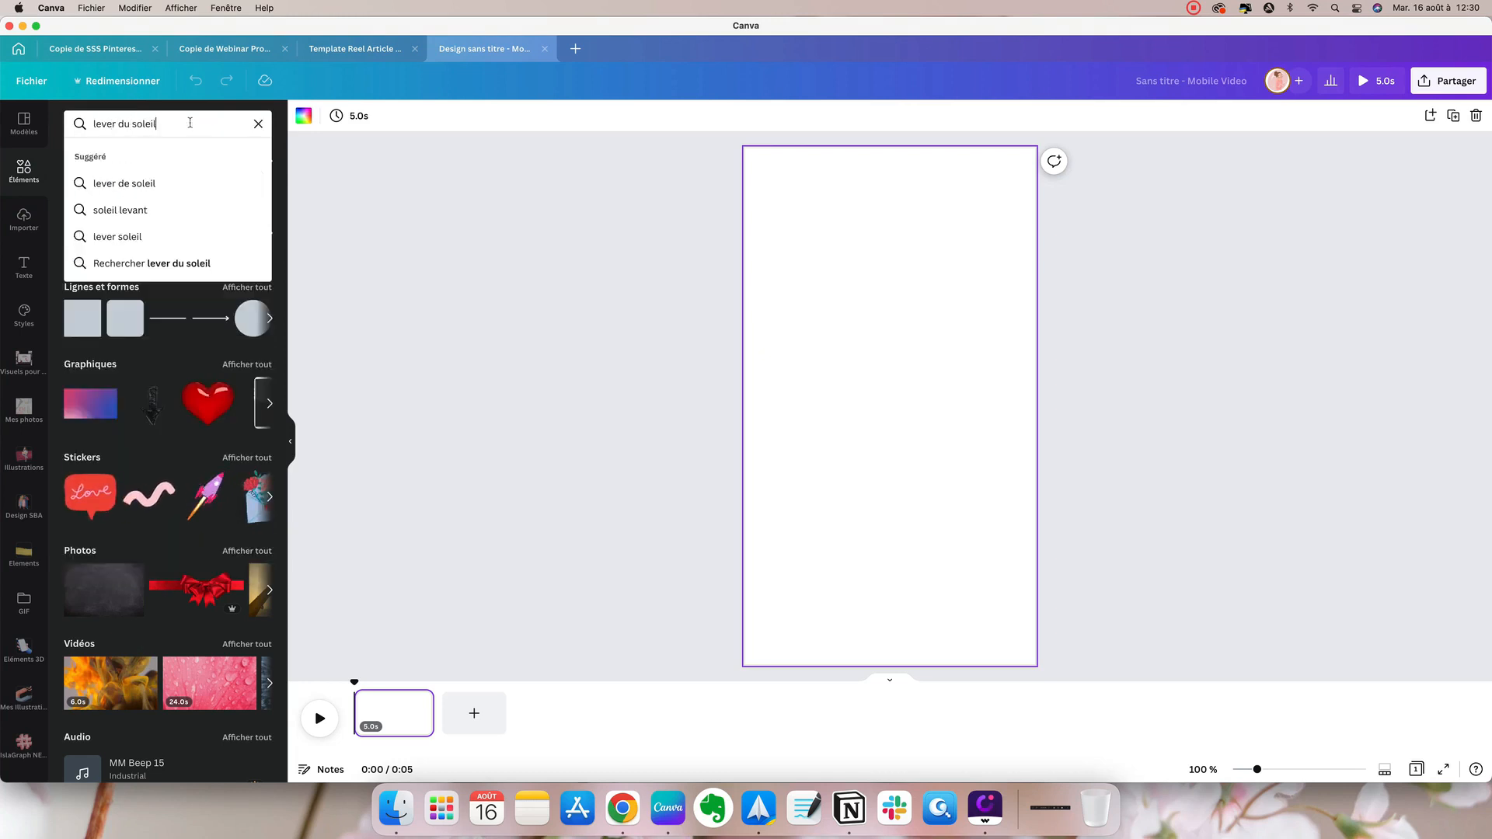
text(il)
key(Return)
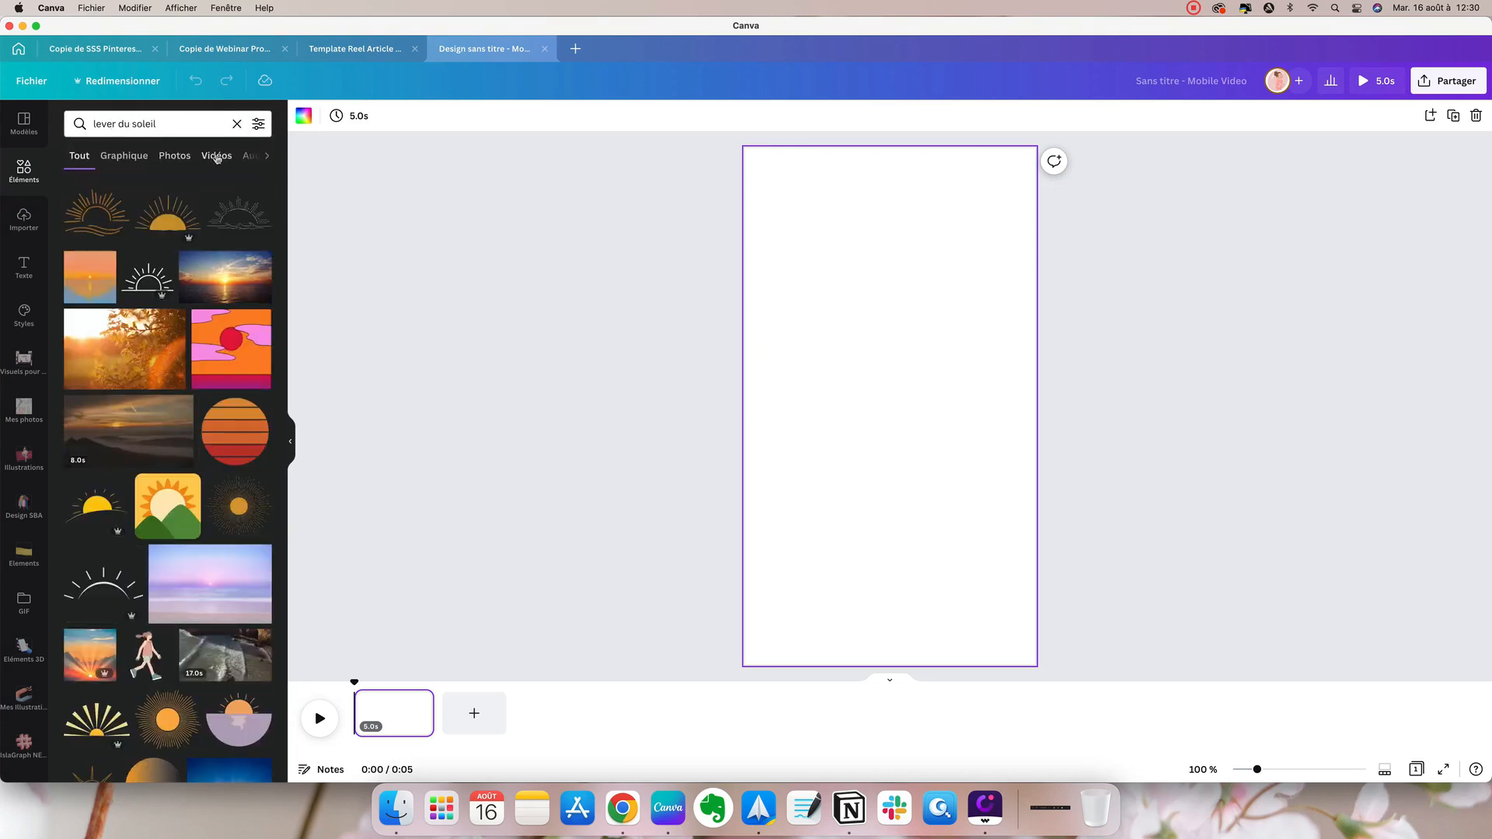
click(217, 156)
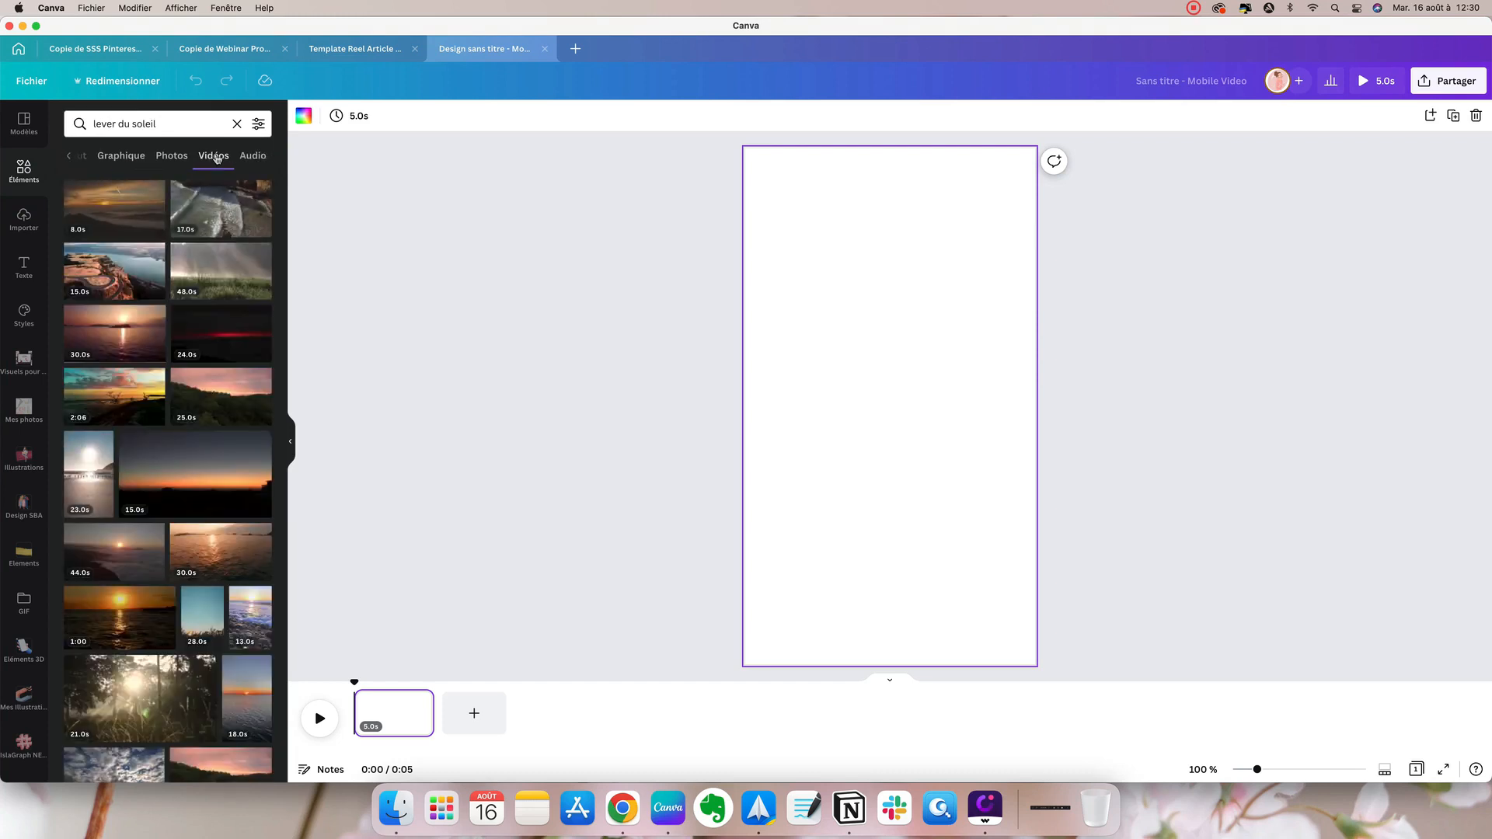
click(84, 473)
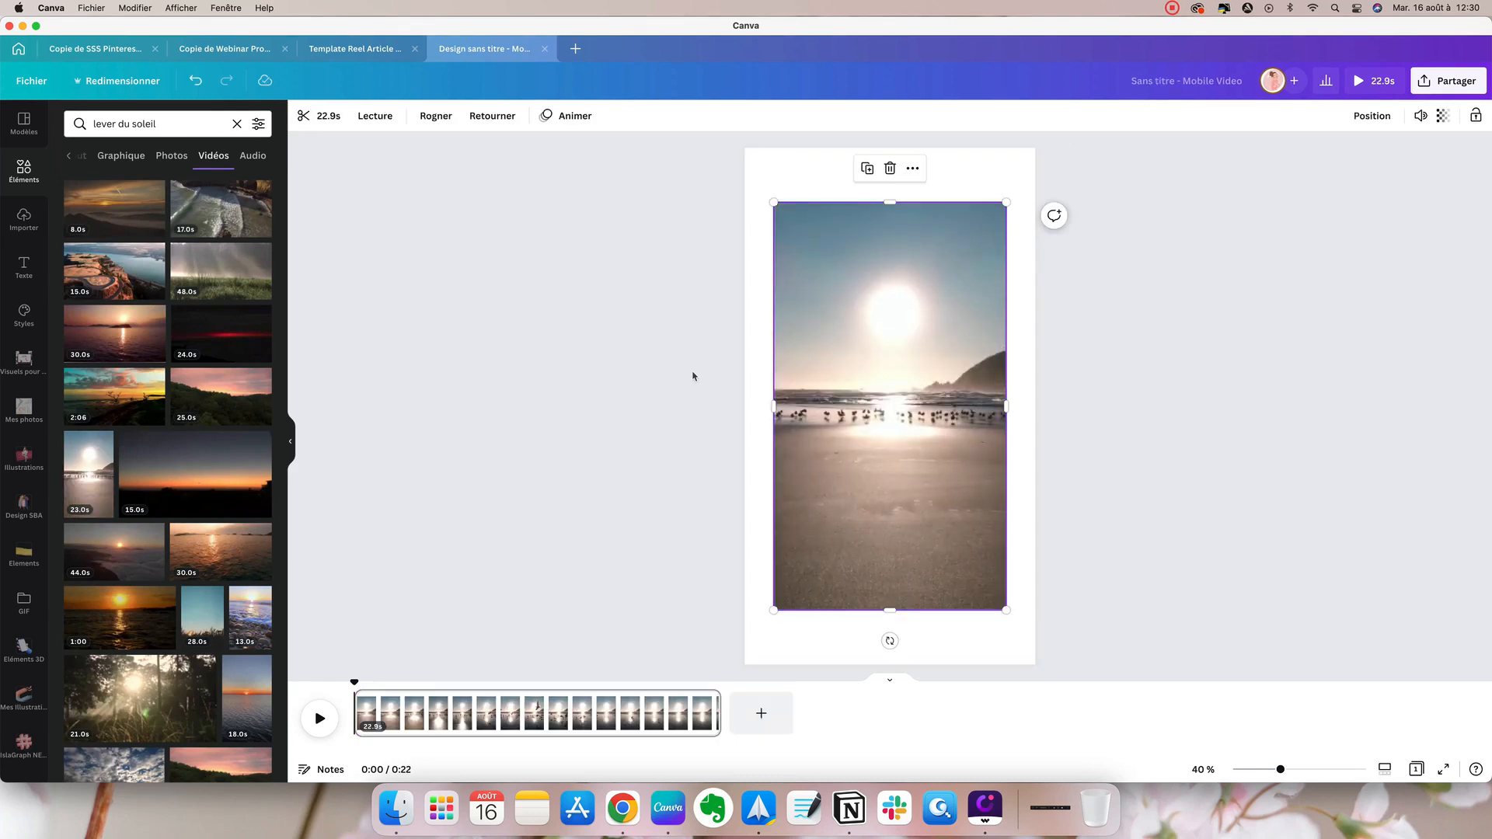
Align the beach video with the page's upper-left corner and enlarge it until it covers the whole page
drag(902, 330, 876, 280)
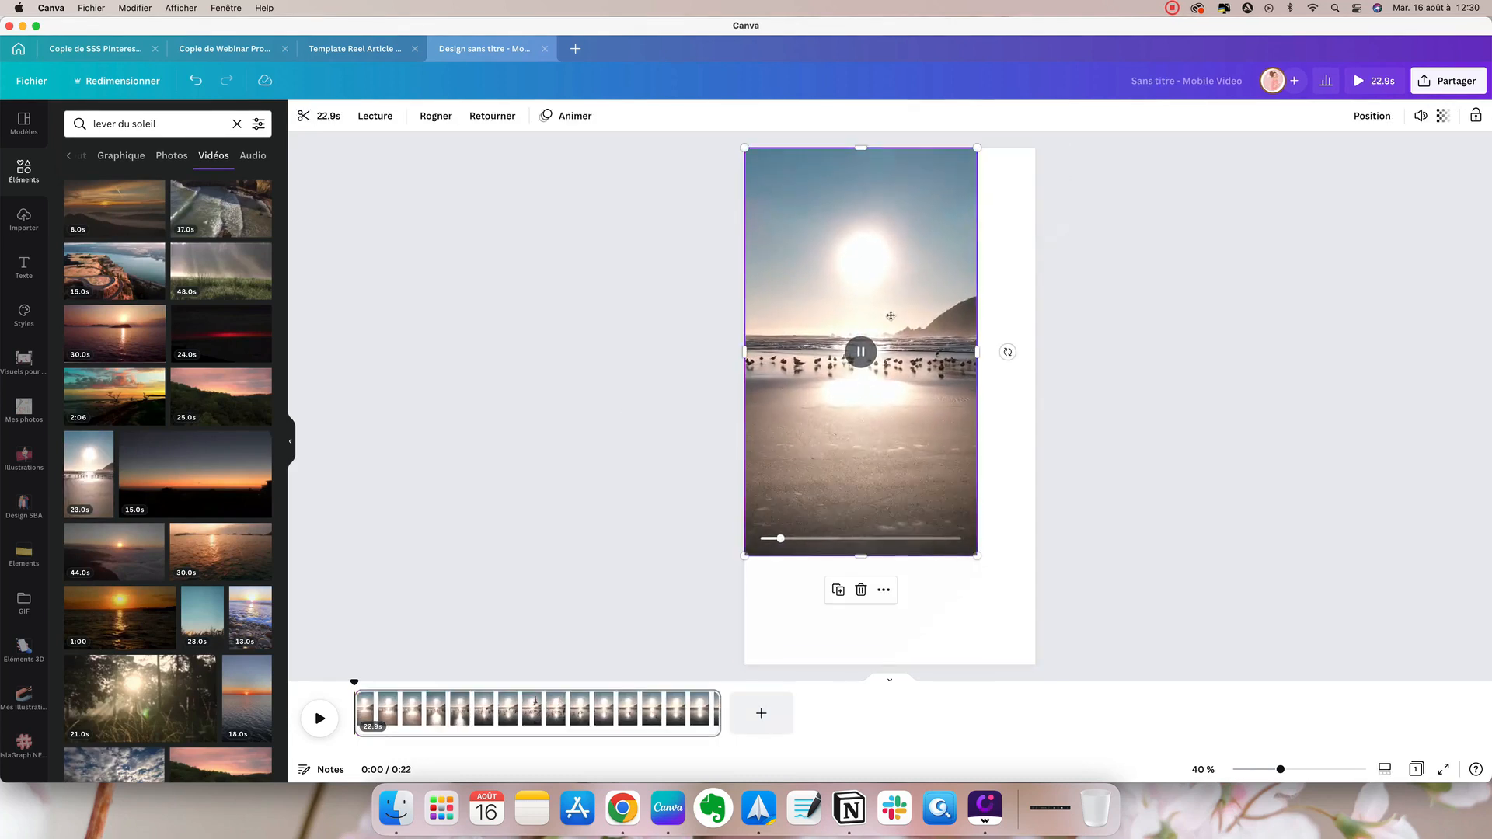
drag(978, 556, 1036, 666)
click(1154, 502)
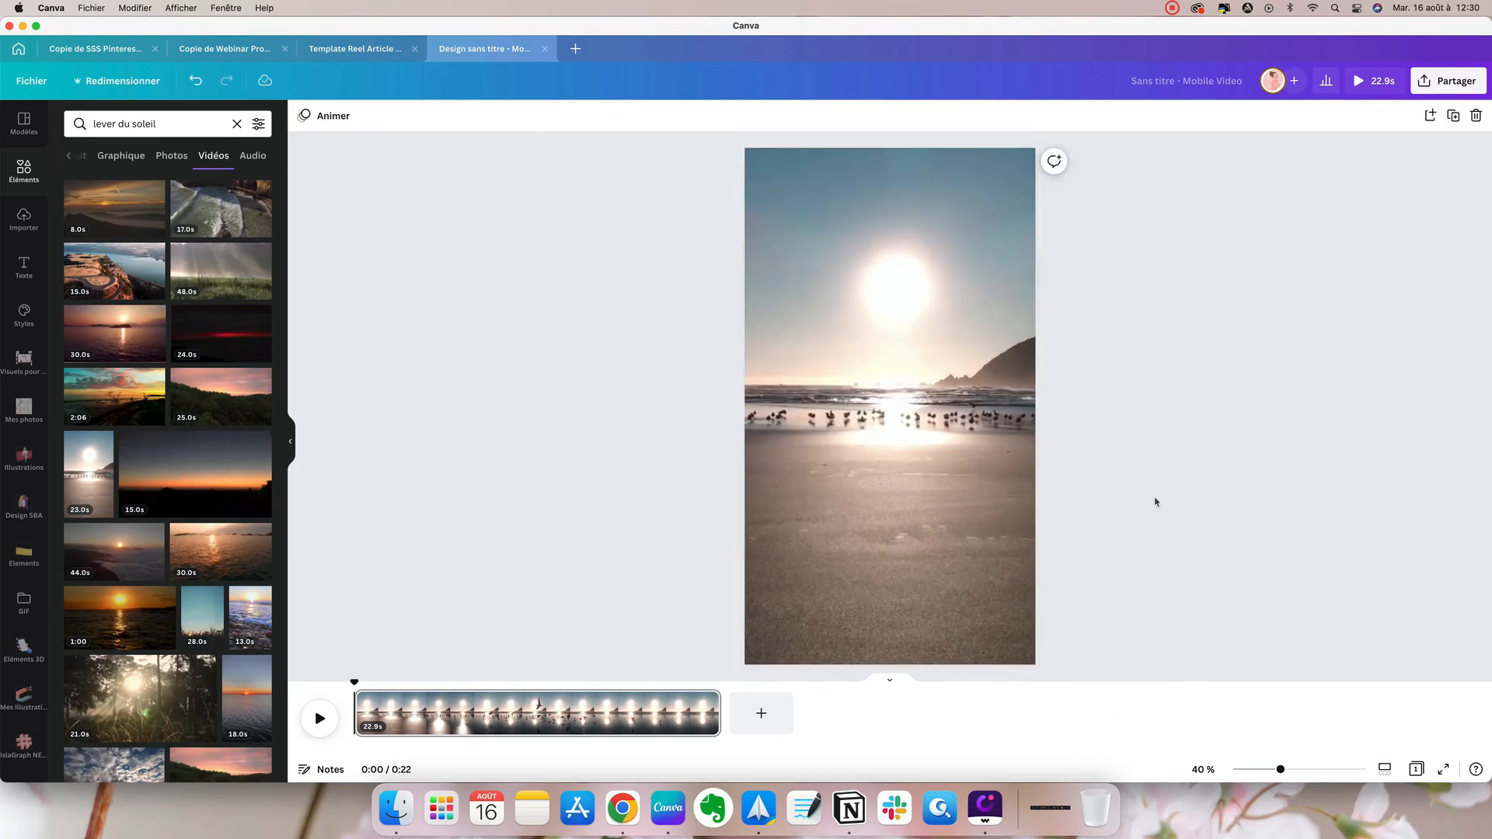
Trim the end of the background beach video so that the clip lasts 5.0 seconds
click(841, 384)
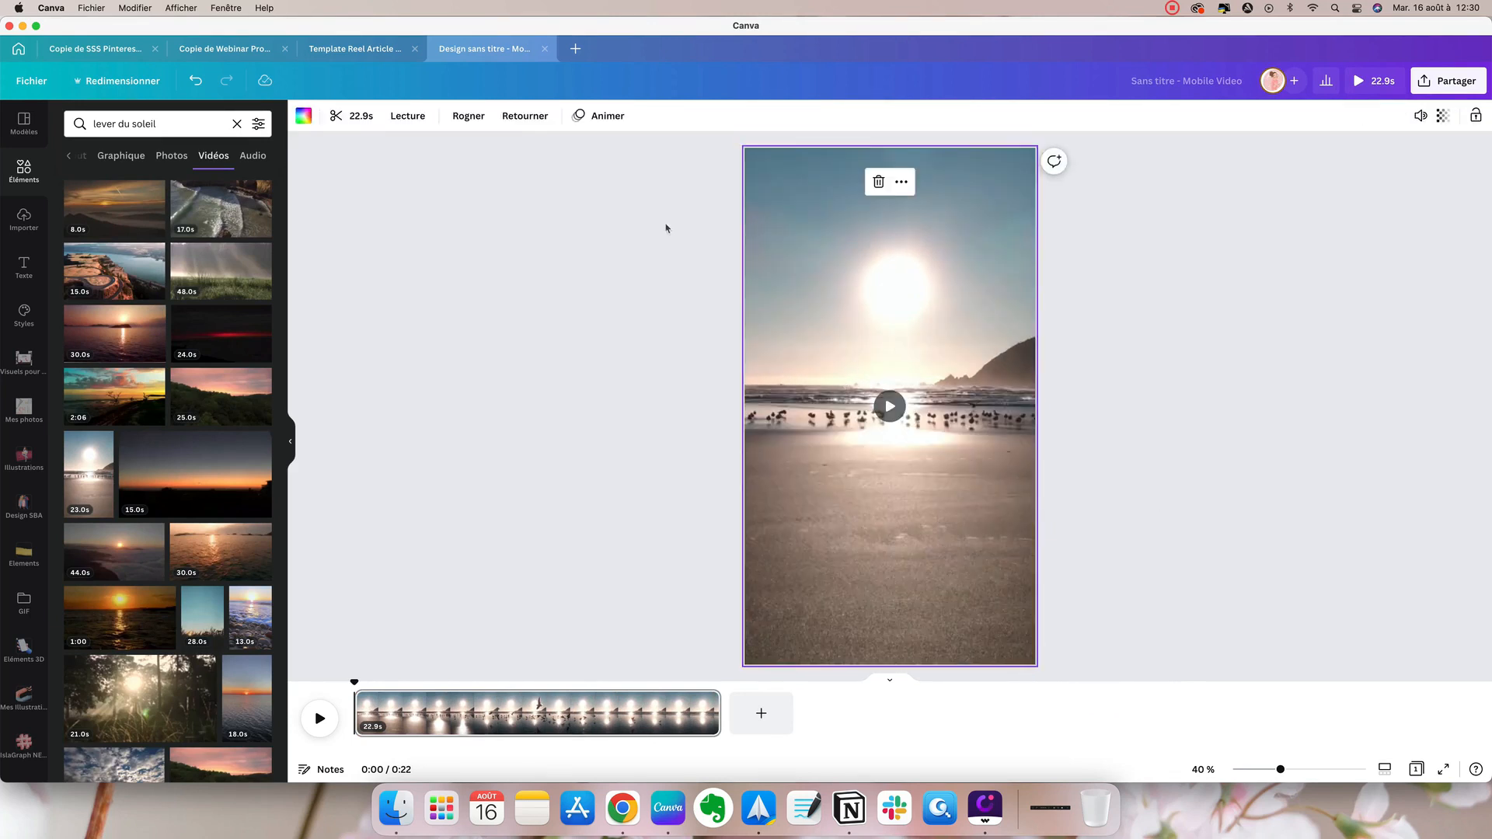
click(359, 118)
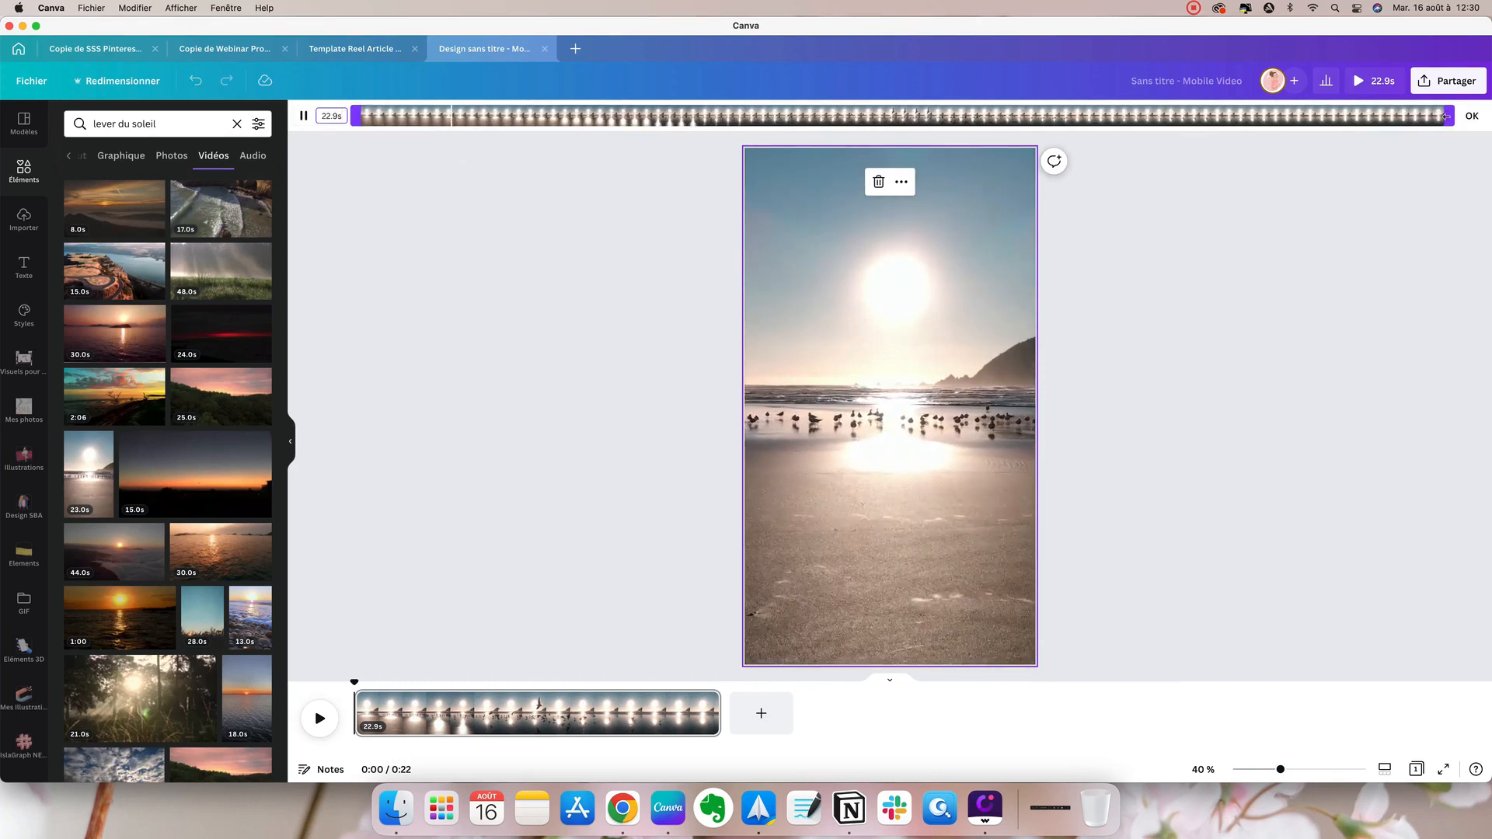
drag(1449, 109, 603, 113)
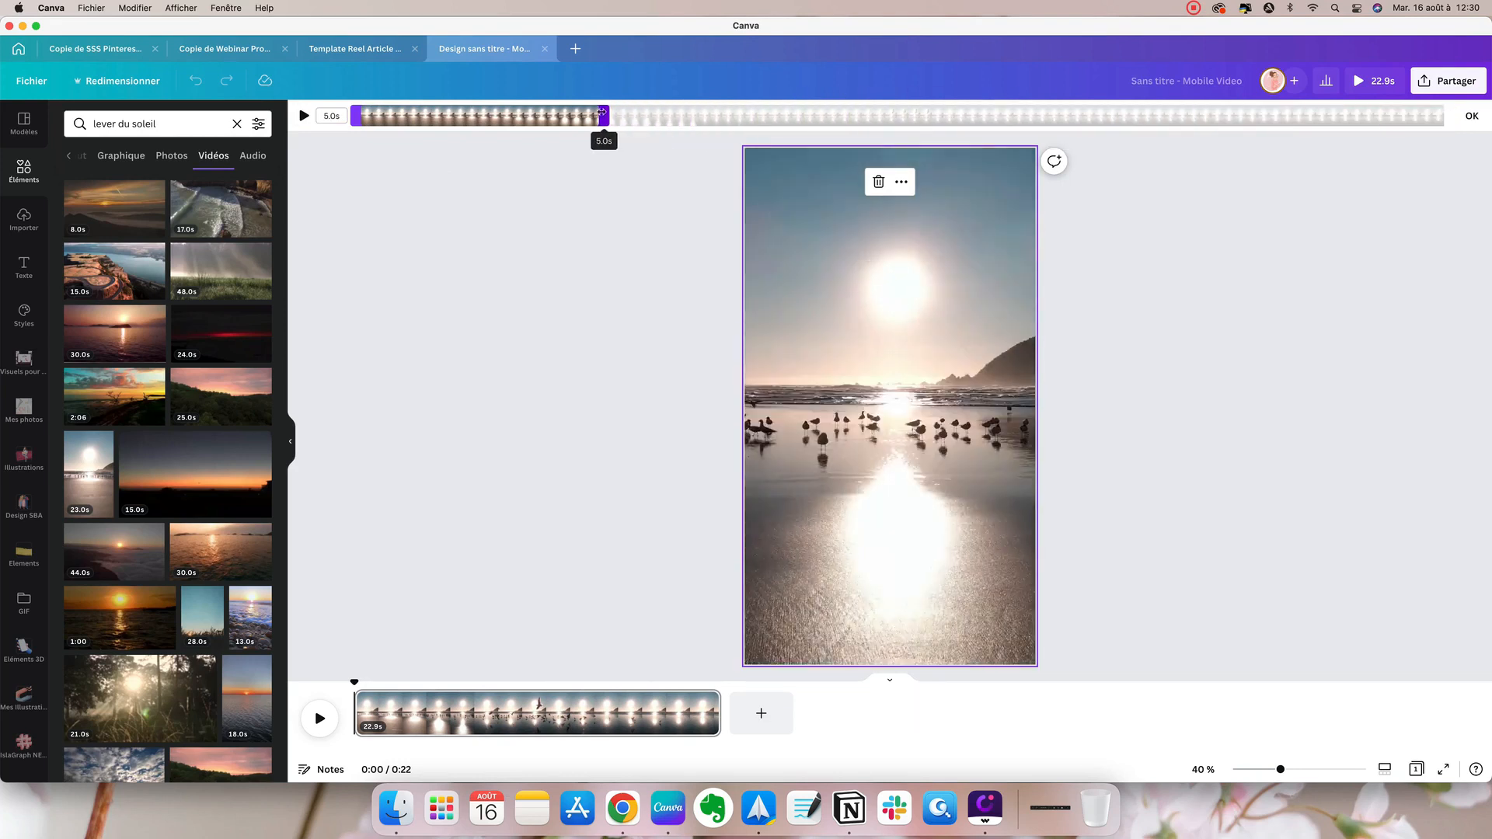
click(672, 205)
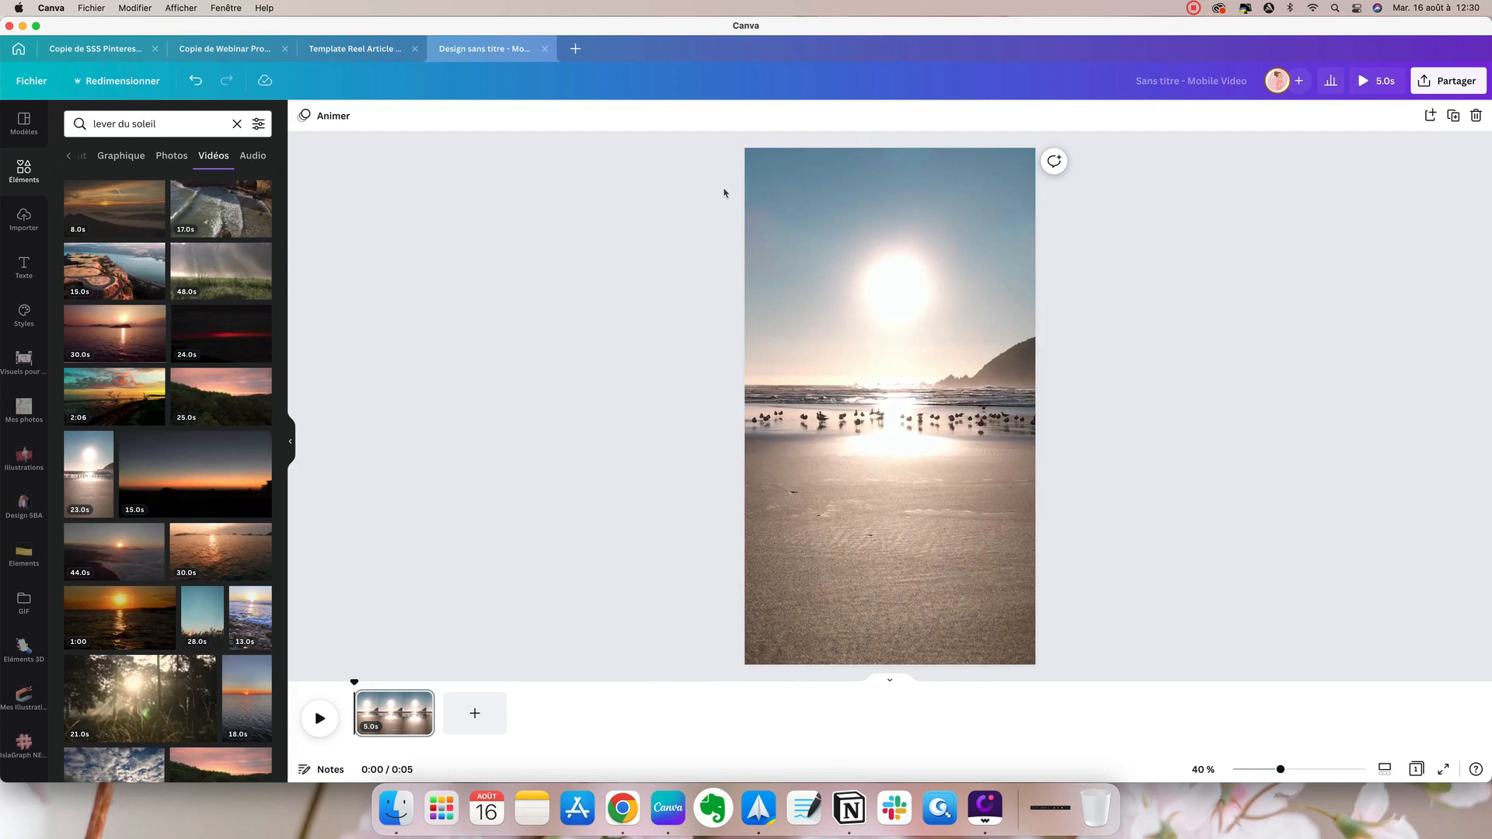
Clear the element search, add a rounded square shape and stretch it into a wide rectangle across the middle of the page
click(237, 124)
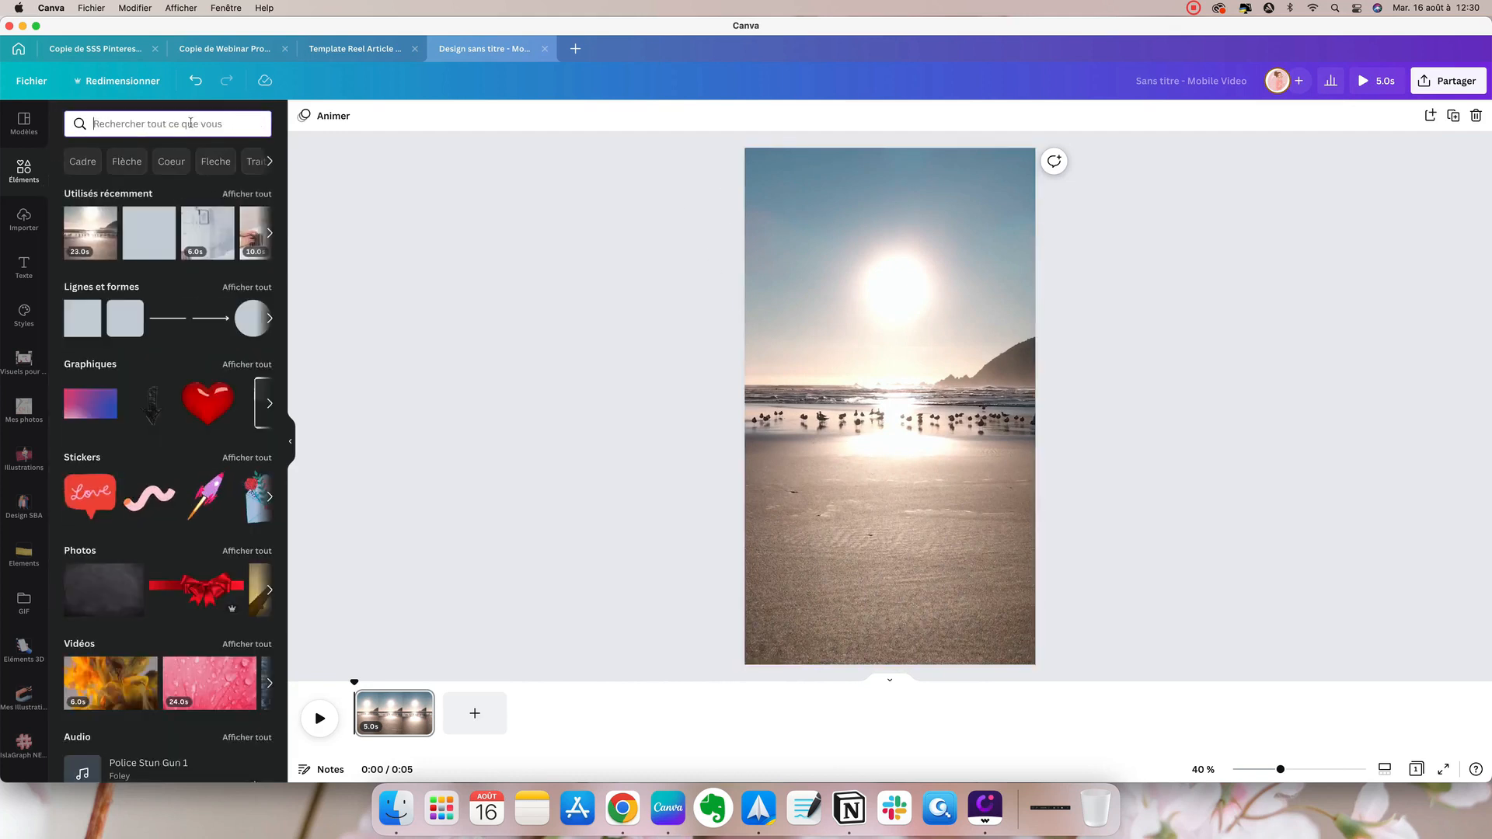
click(123, 320)
drag(936, 407, 991, 413)
drag(847, 456, 793, 470)
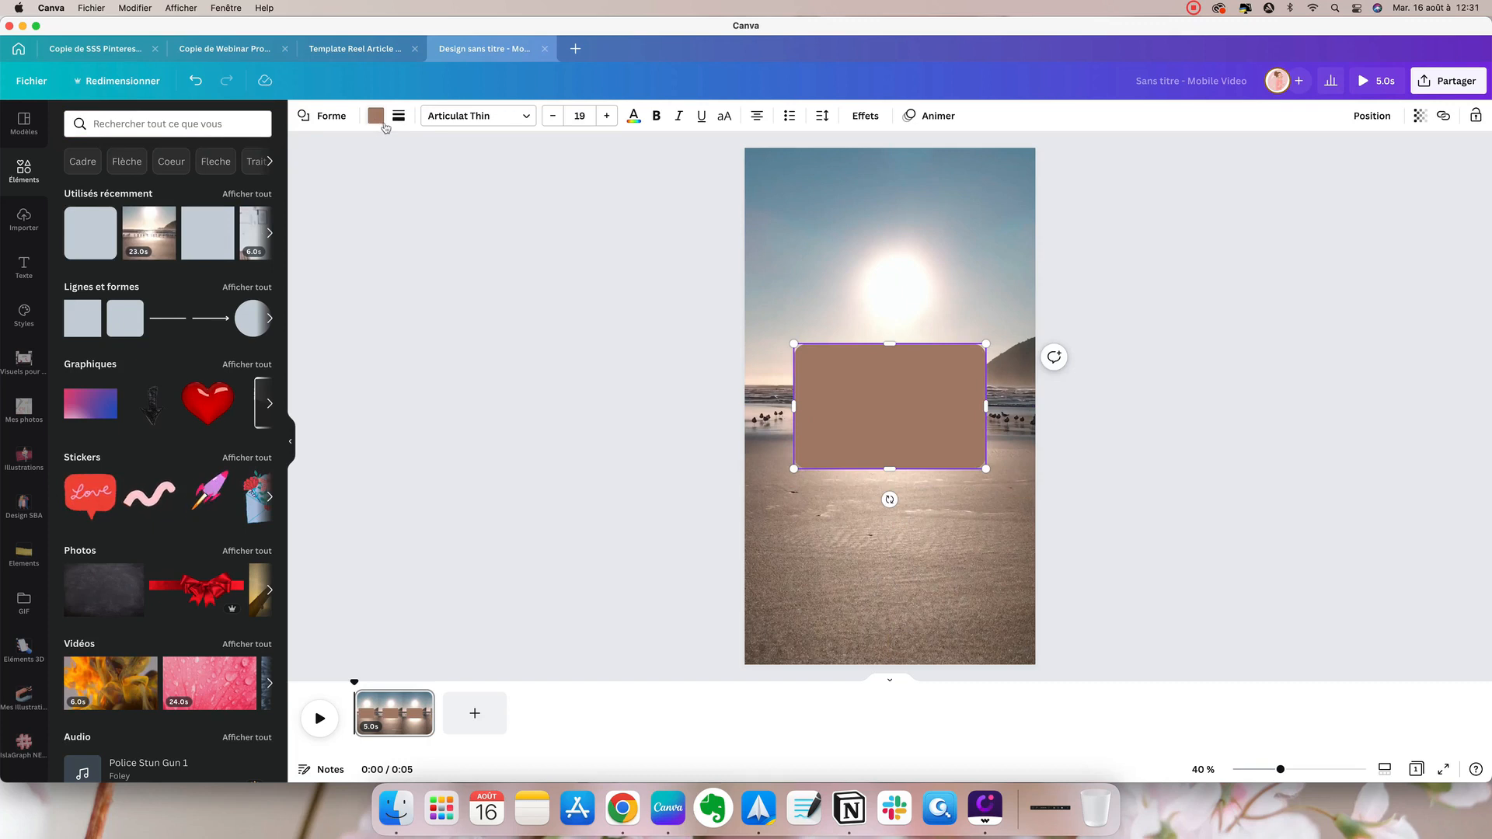
Fill the rounded rectangle with white from the brand colours
click(377, 116)
click(257, 342)
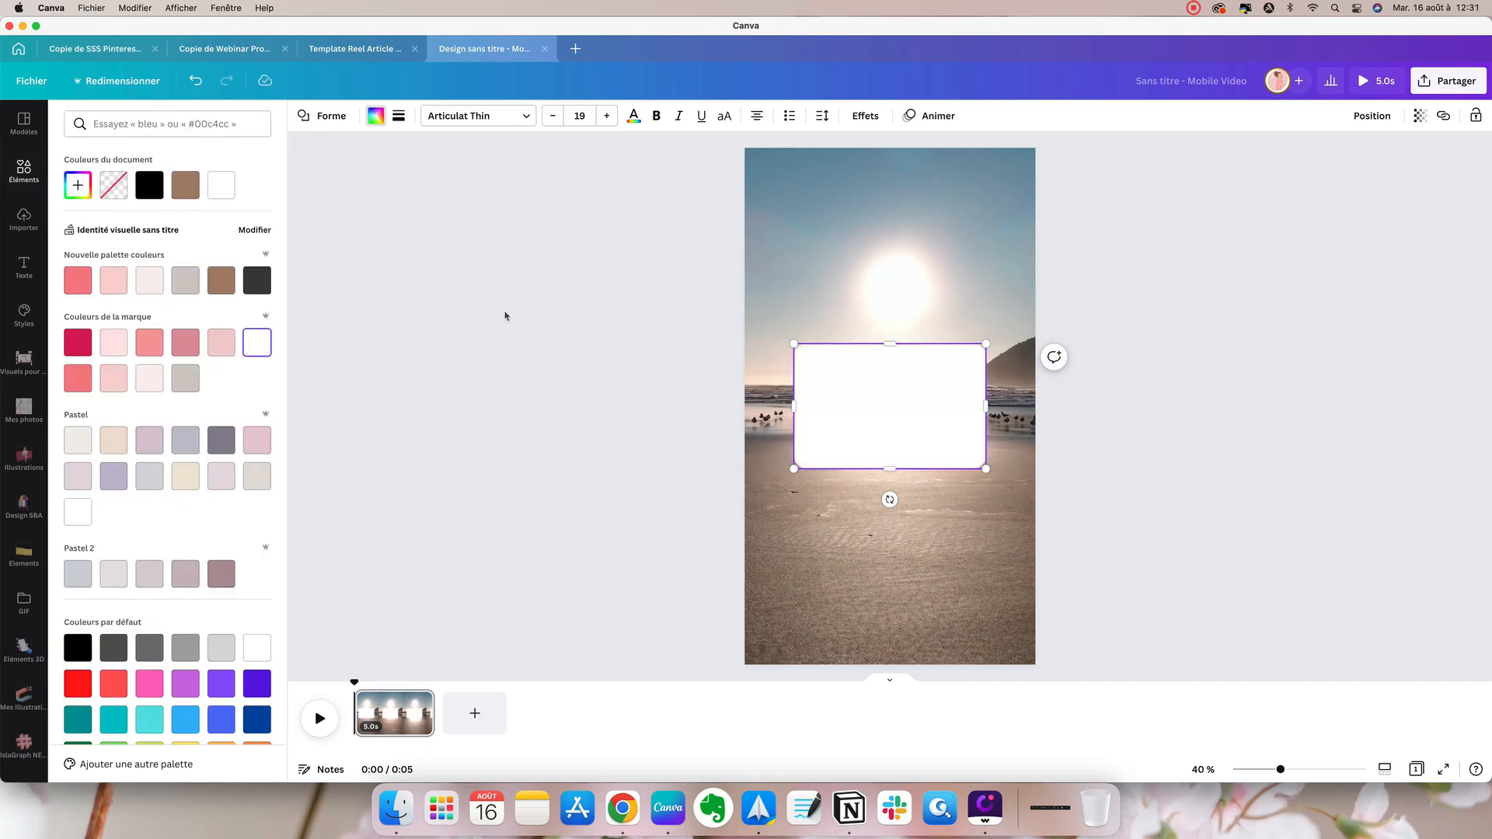
click(505, 315)
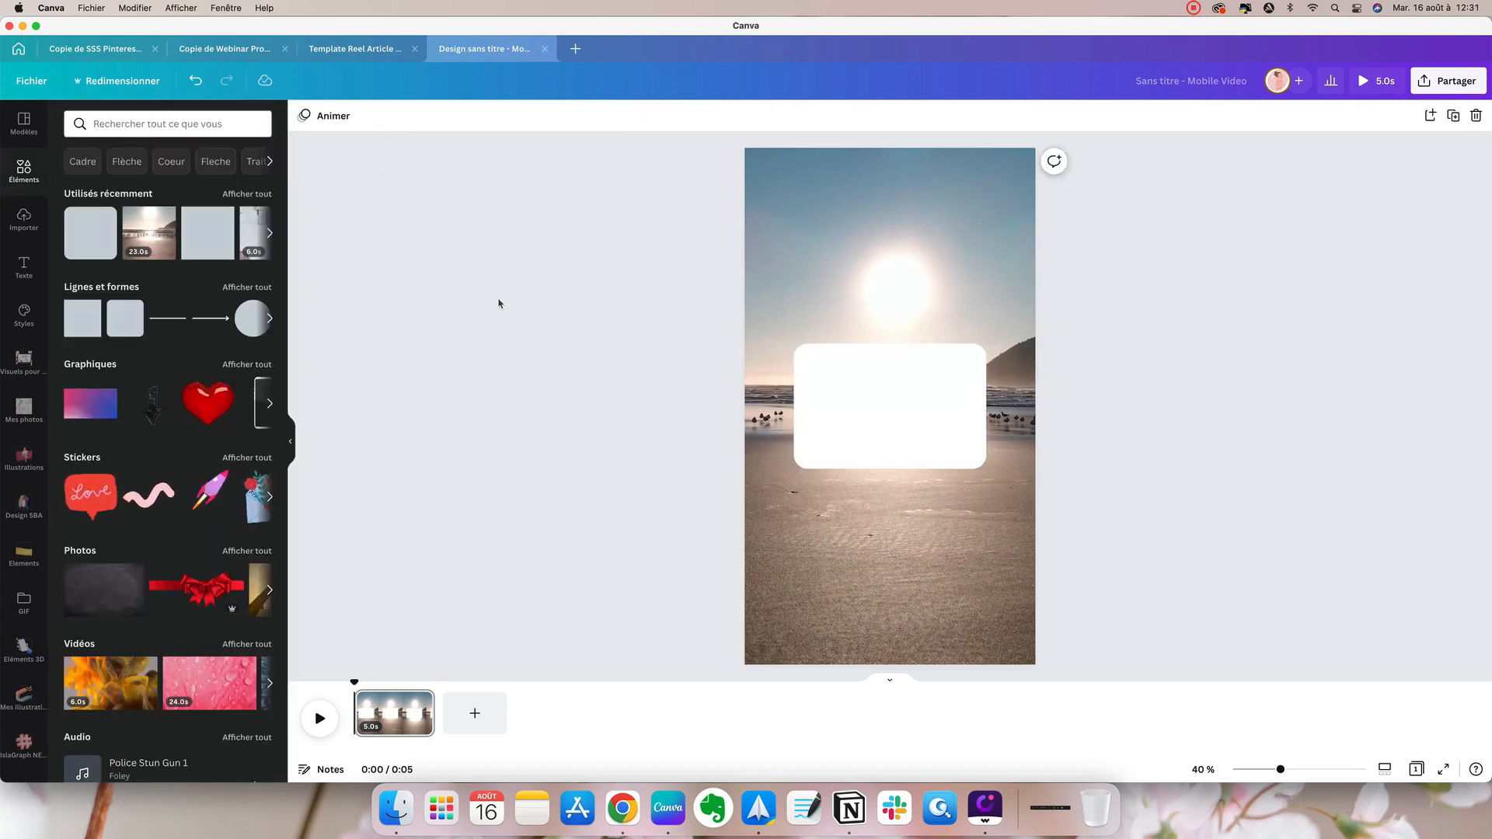
Add a title text box reading "Ma super citation" on the white rectangle
click(23, 266)
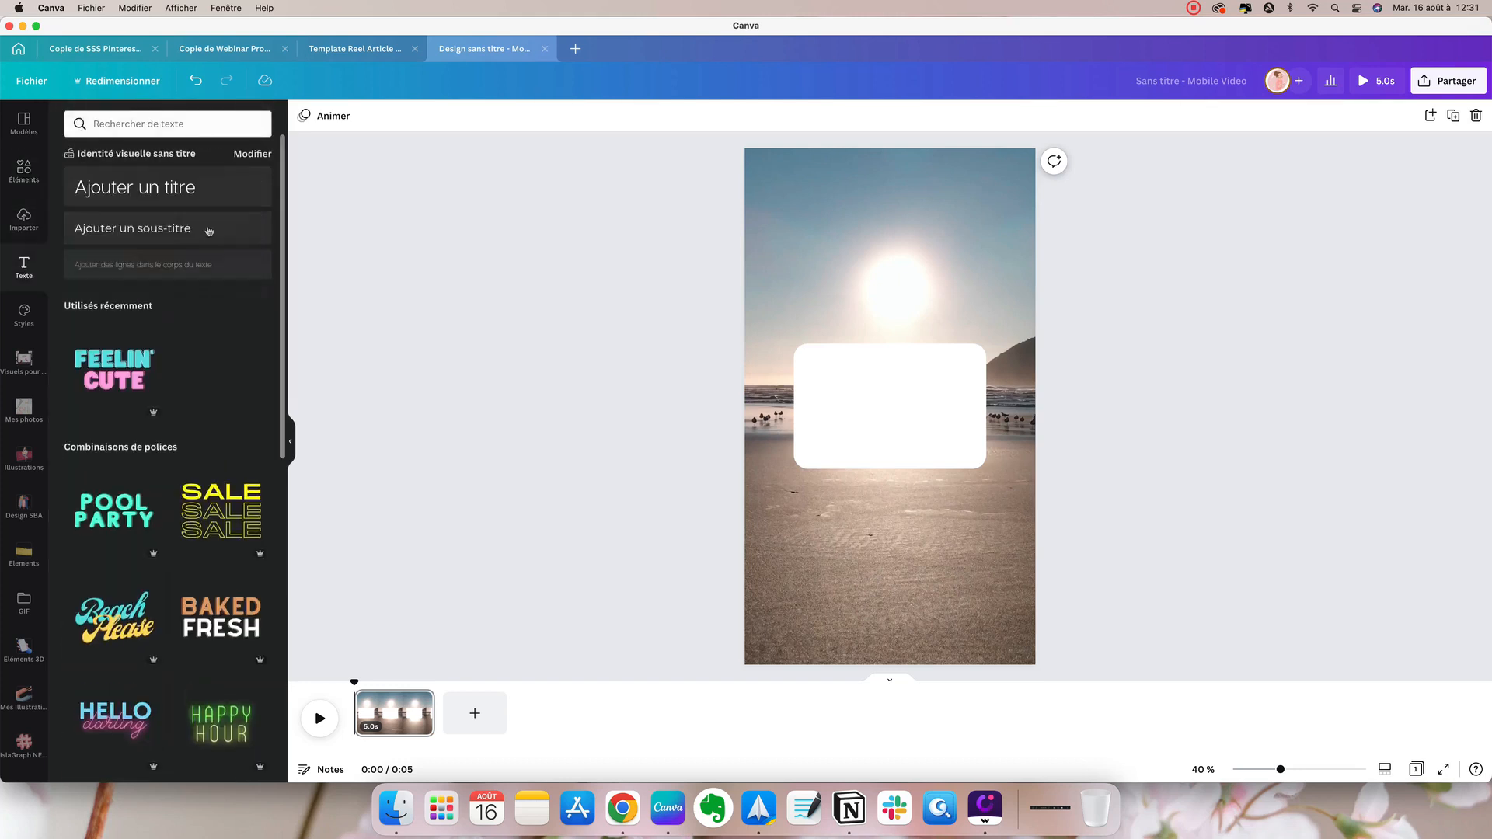
click(164, 199)
text(Ma super citation)
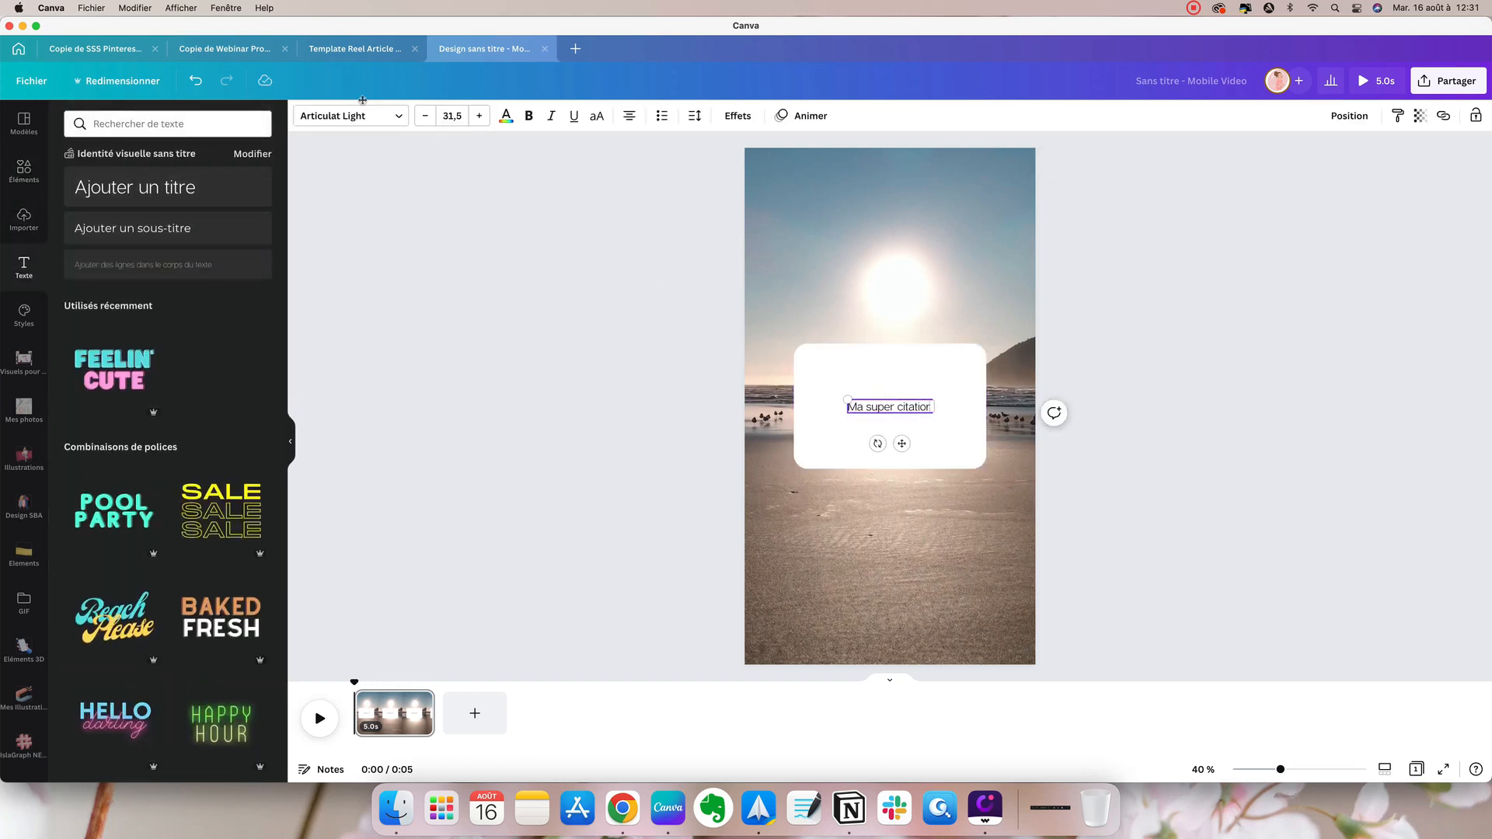
Set the quote text in the Lovelo font, enlarge it to nearly the card's width and centre it on the white rectangle
click(350, 116)
click(93, 272)
click(479, 116)
click(479, 115)
click(479, 115)
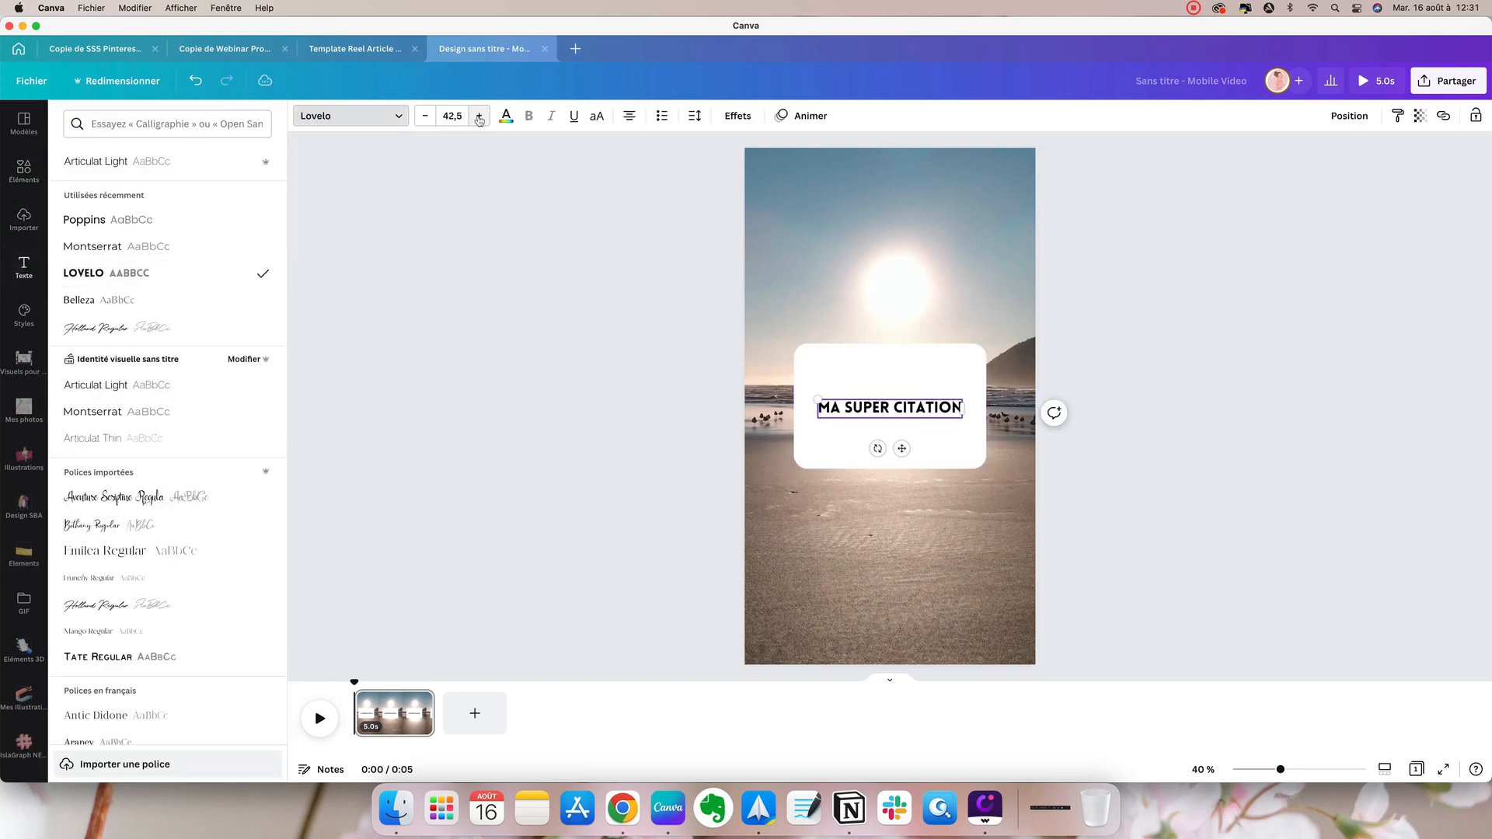
click(1197, 304)
click(890, 405)
click(1197, 304)
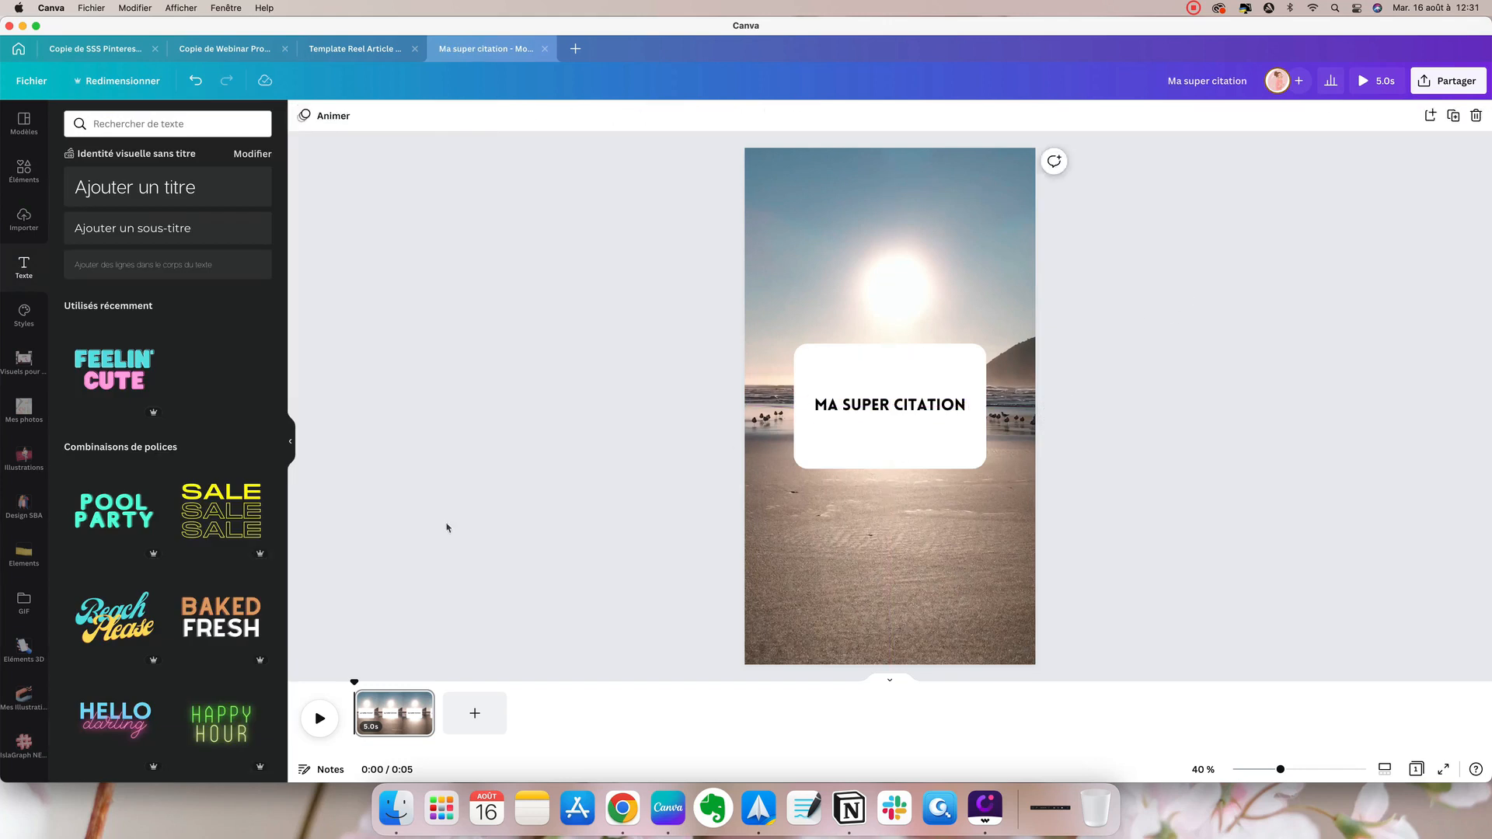
Preview the page, stop playback and lower the white rectangle's opacity slightly so the video shows through
click(320, 719)
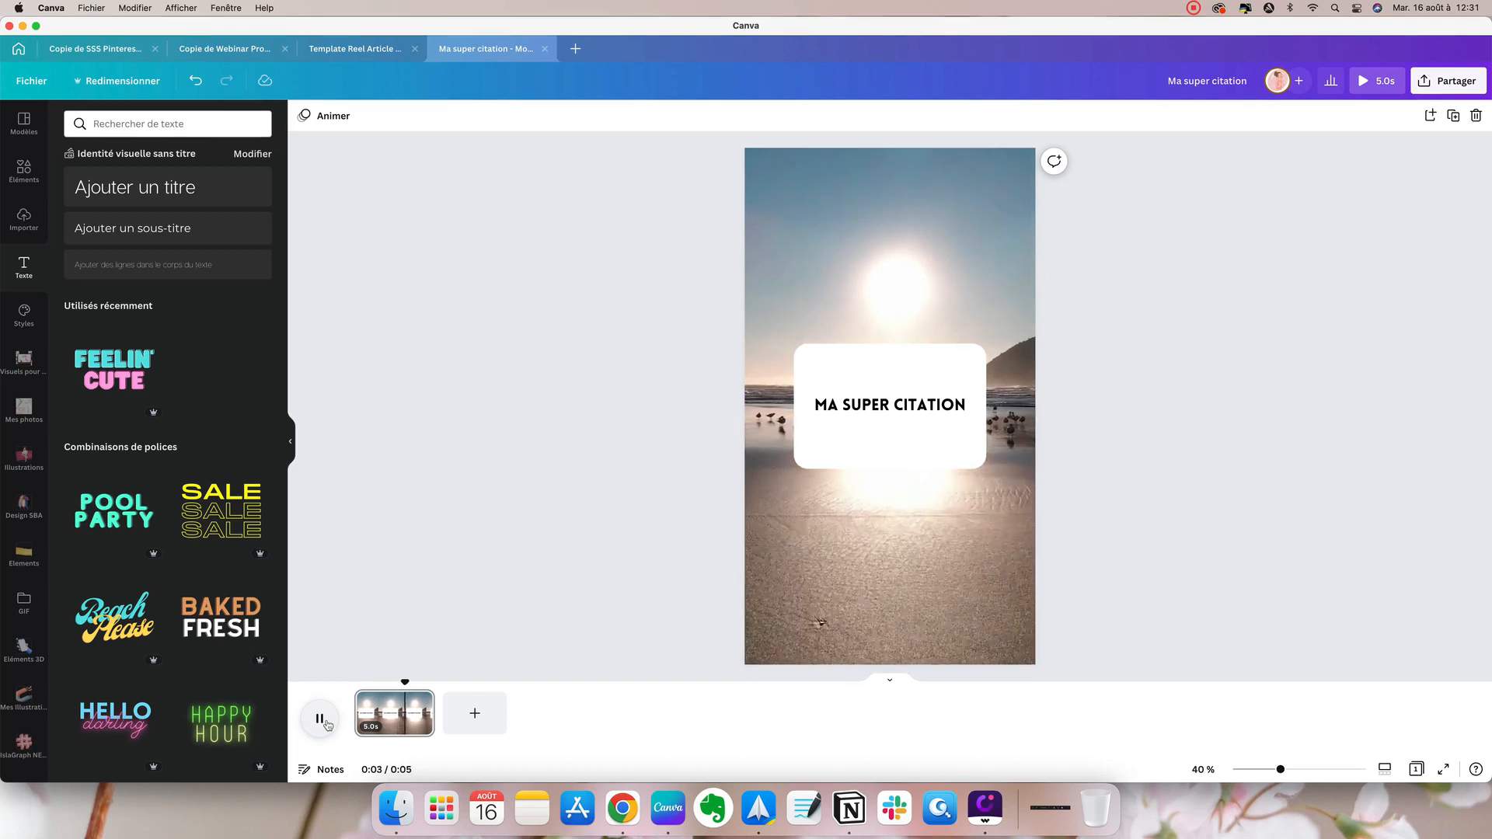
click(831, 461)
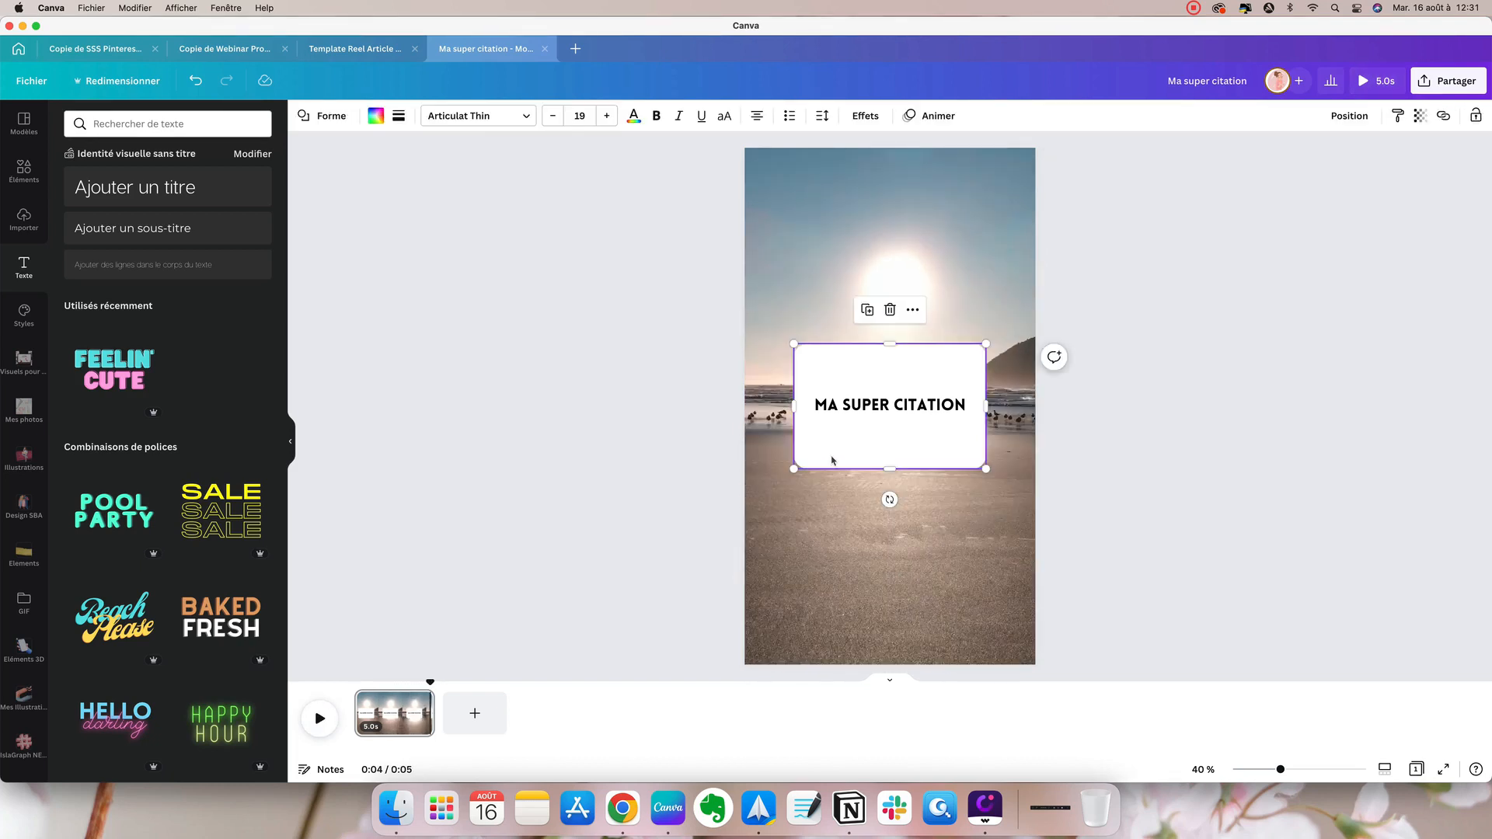
click(1420, 116)
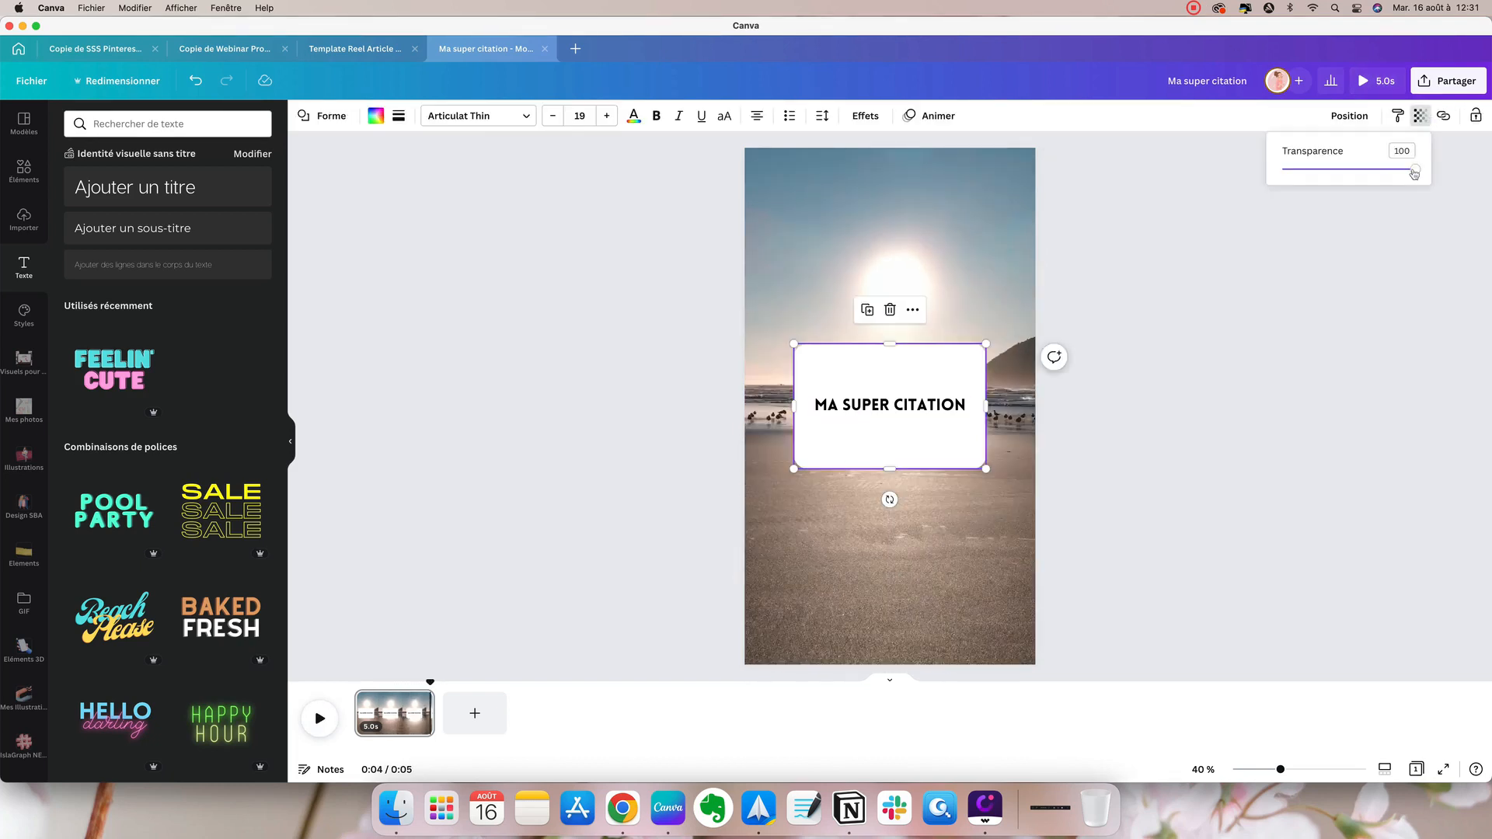
drag(1414, 171, 1395, 176)
Play the video from the beginning to check the semi-transparent quote card over the background, and pause it
drag(430, 682, 349, 680)
click(320, 720)
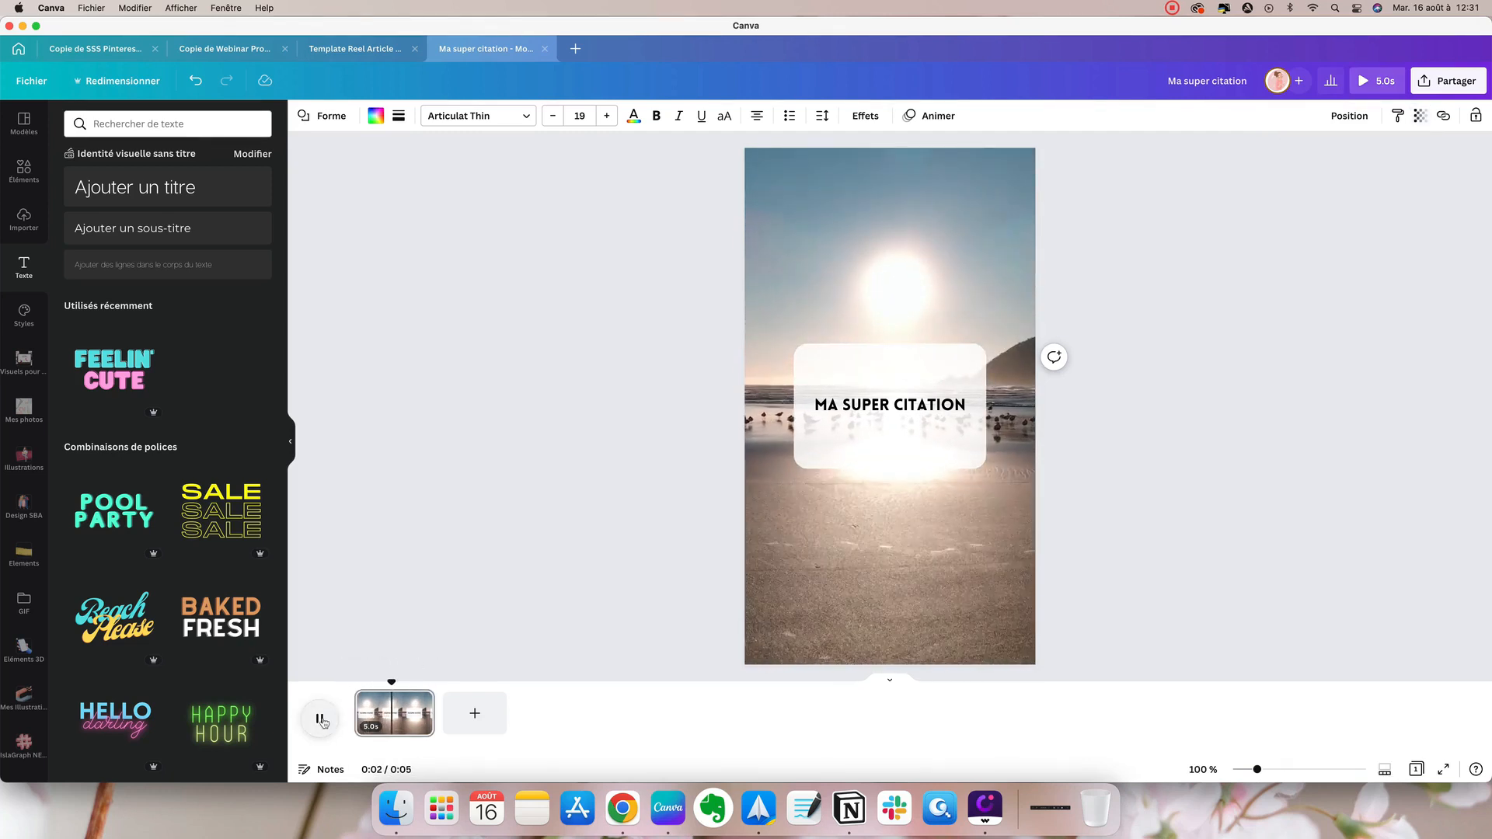
click(320, 720)
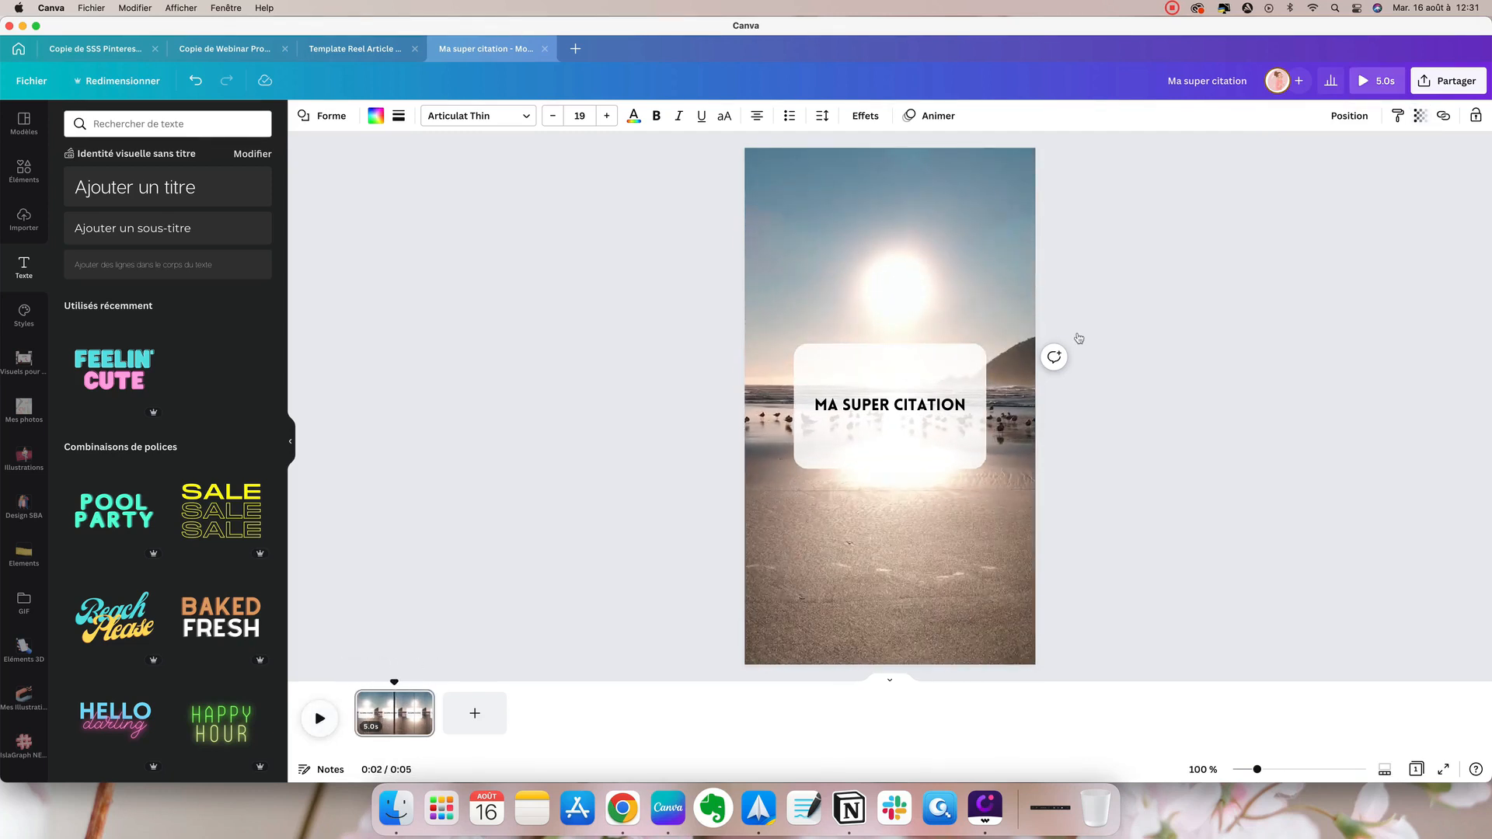
Review the download options for exporting the design as an MP4 video, and close them without downloading
click(1446, 81)
click(1340, 403)
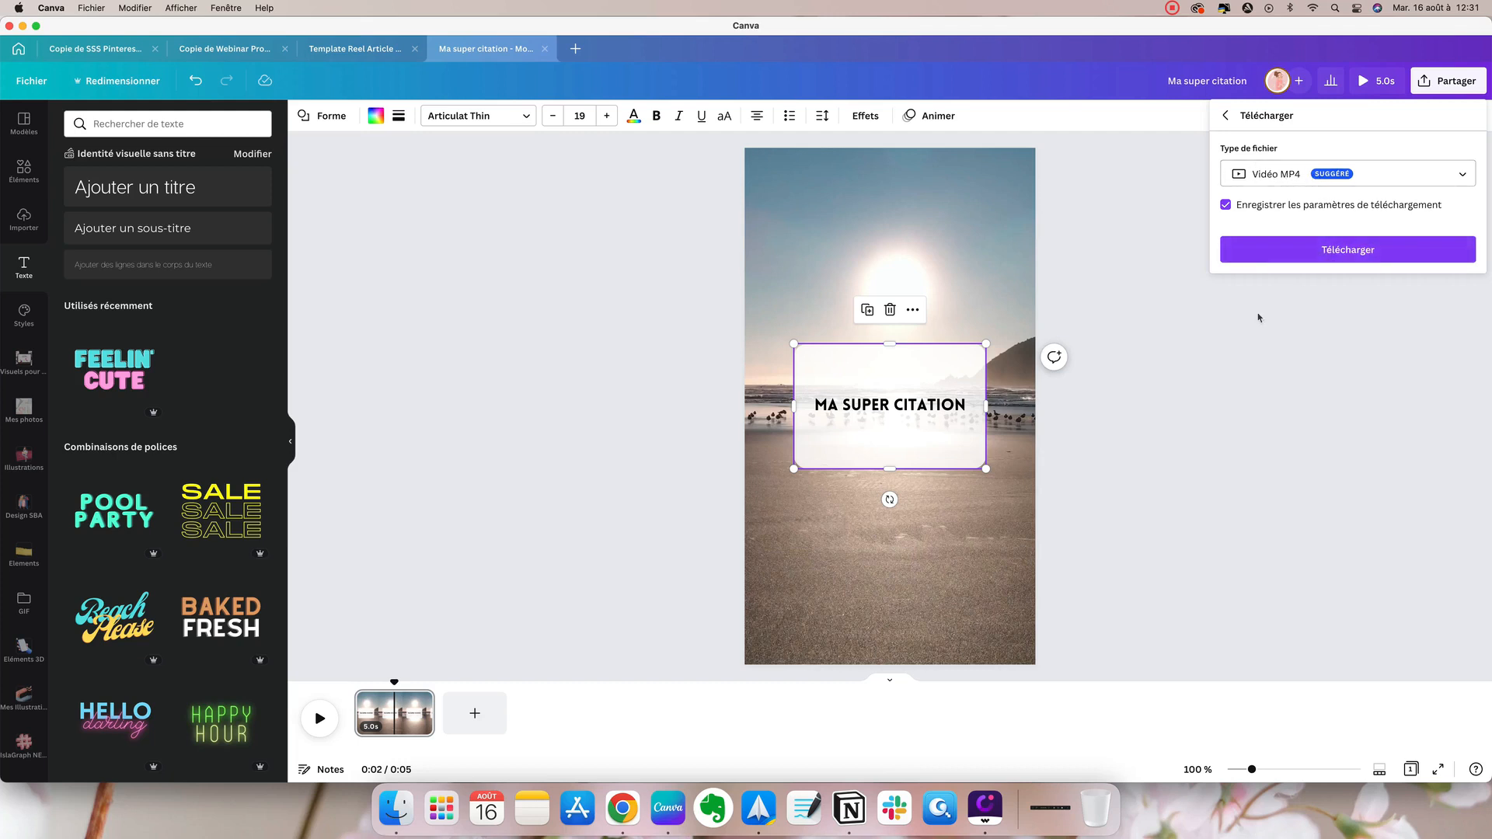
click(1078, 213)
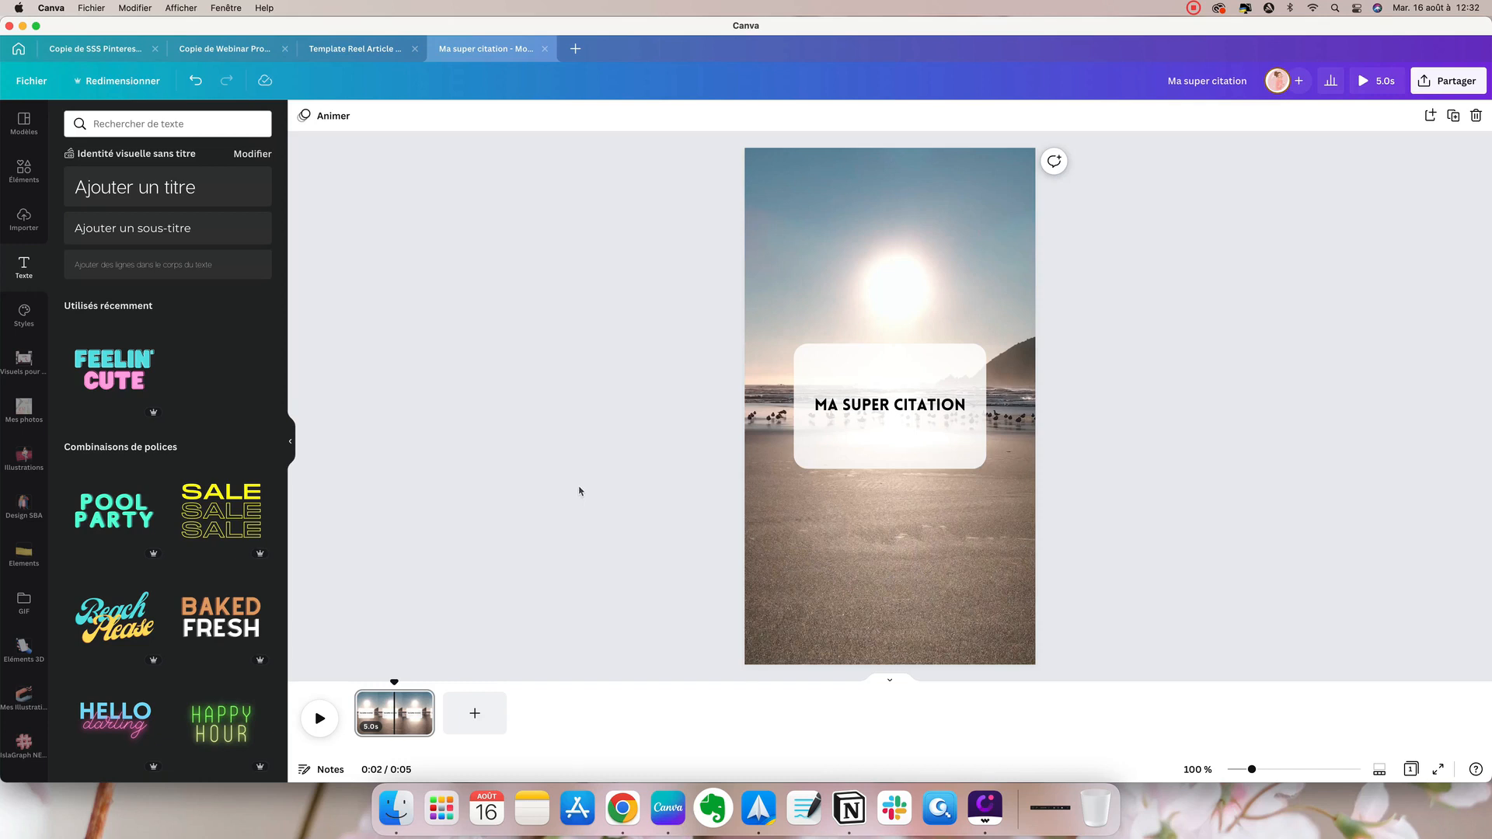
Add a blank second page after the quote page in the timeline
click(474, 716)
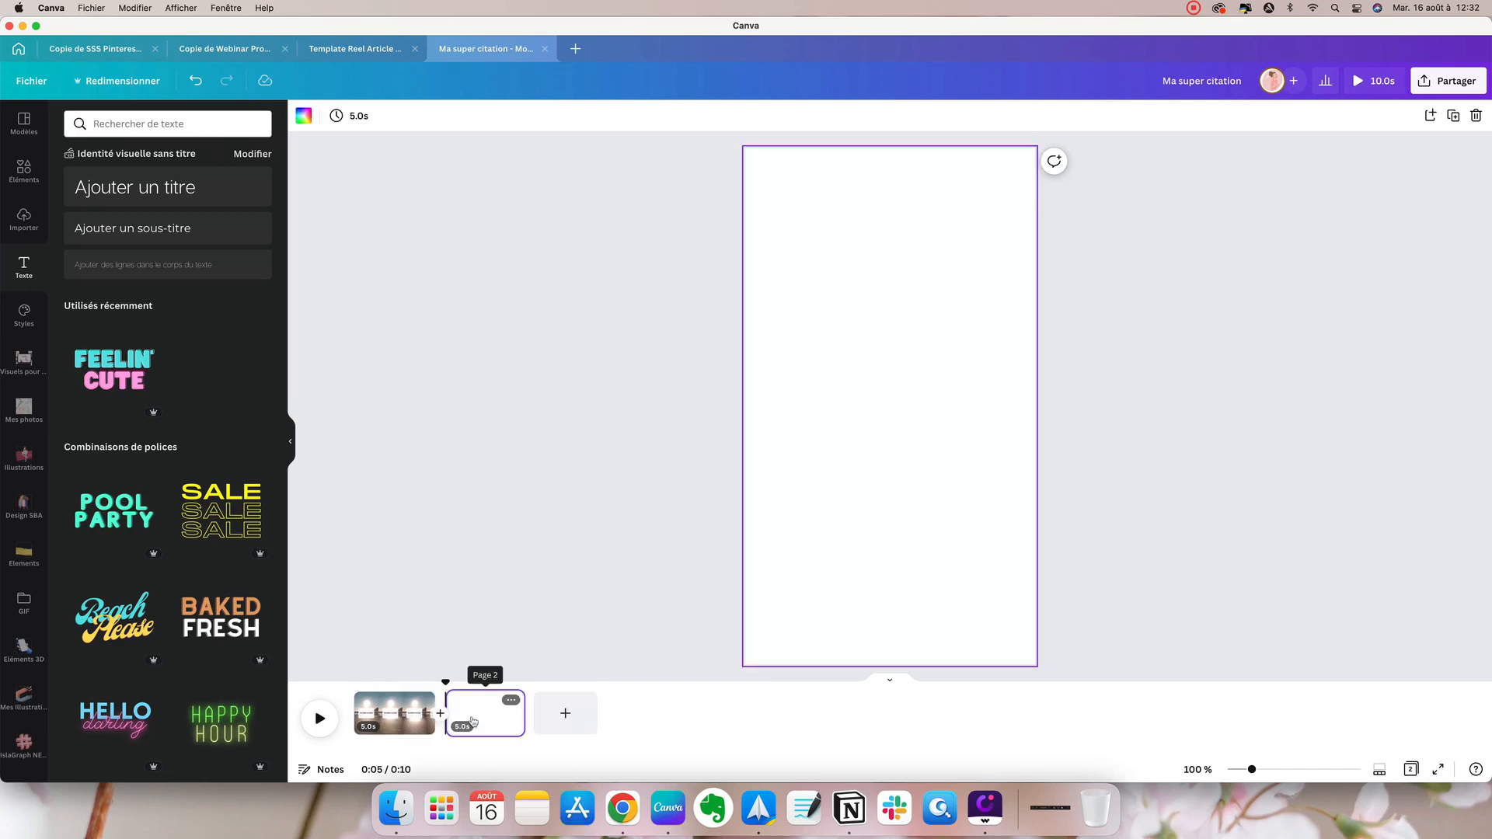
Search the elements for blogging photos and fill the second page with the flat-lay photo of a laptop and polka-dot notebook
click(32, 181)
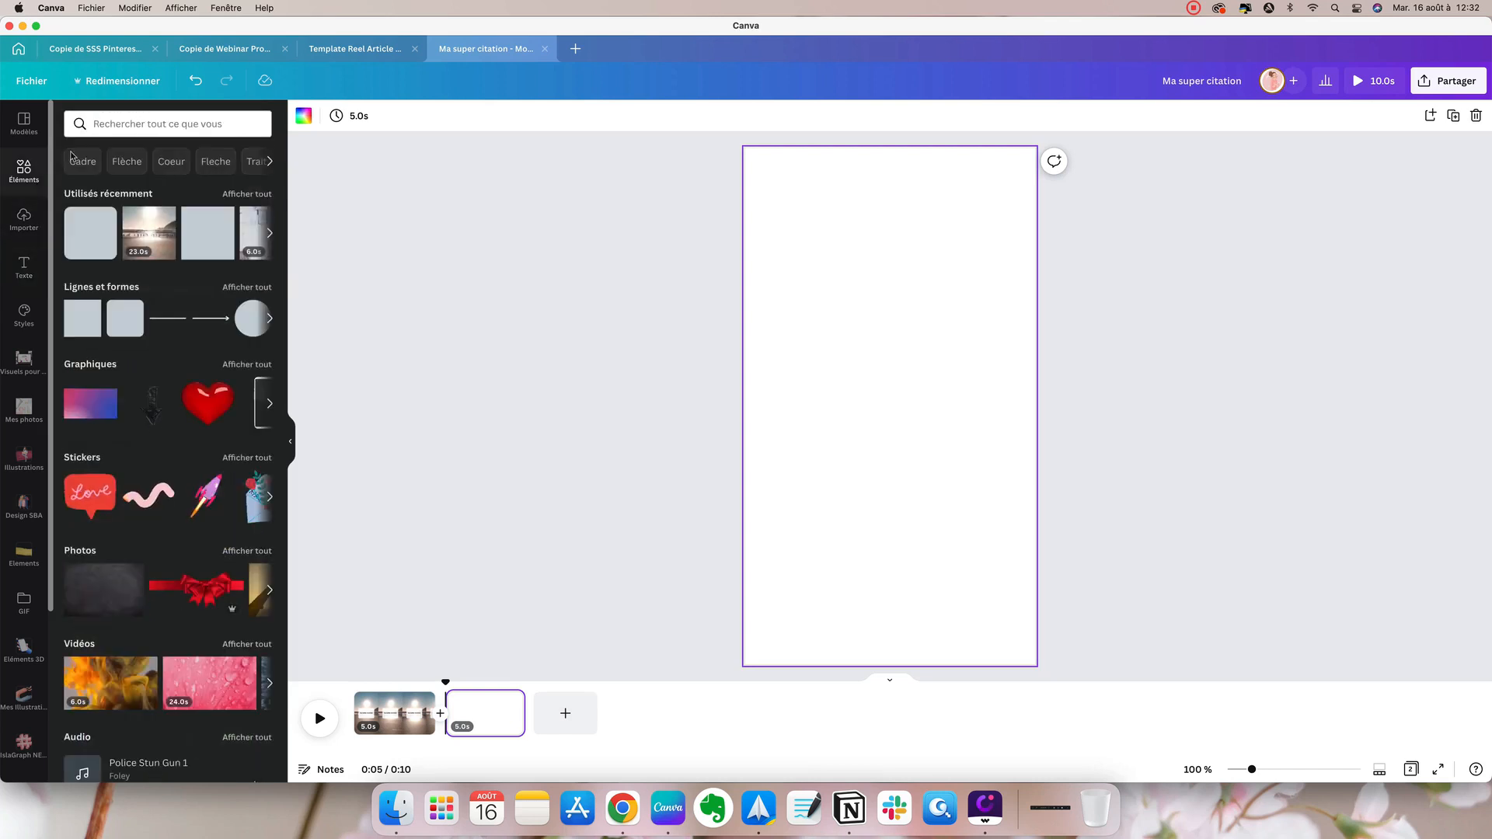
click(127, 124)
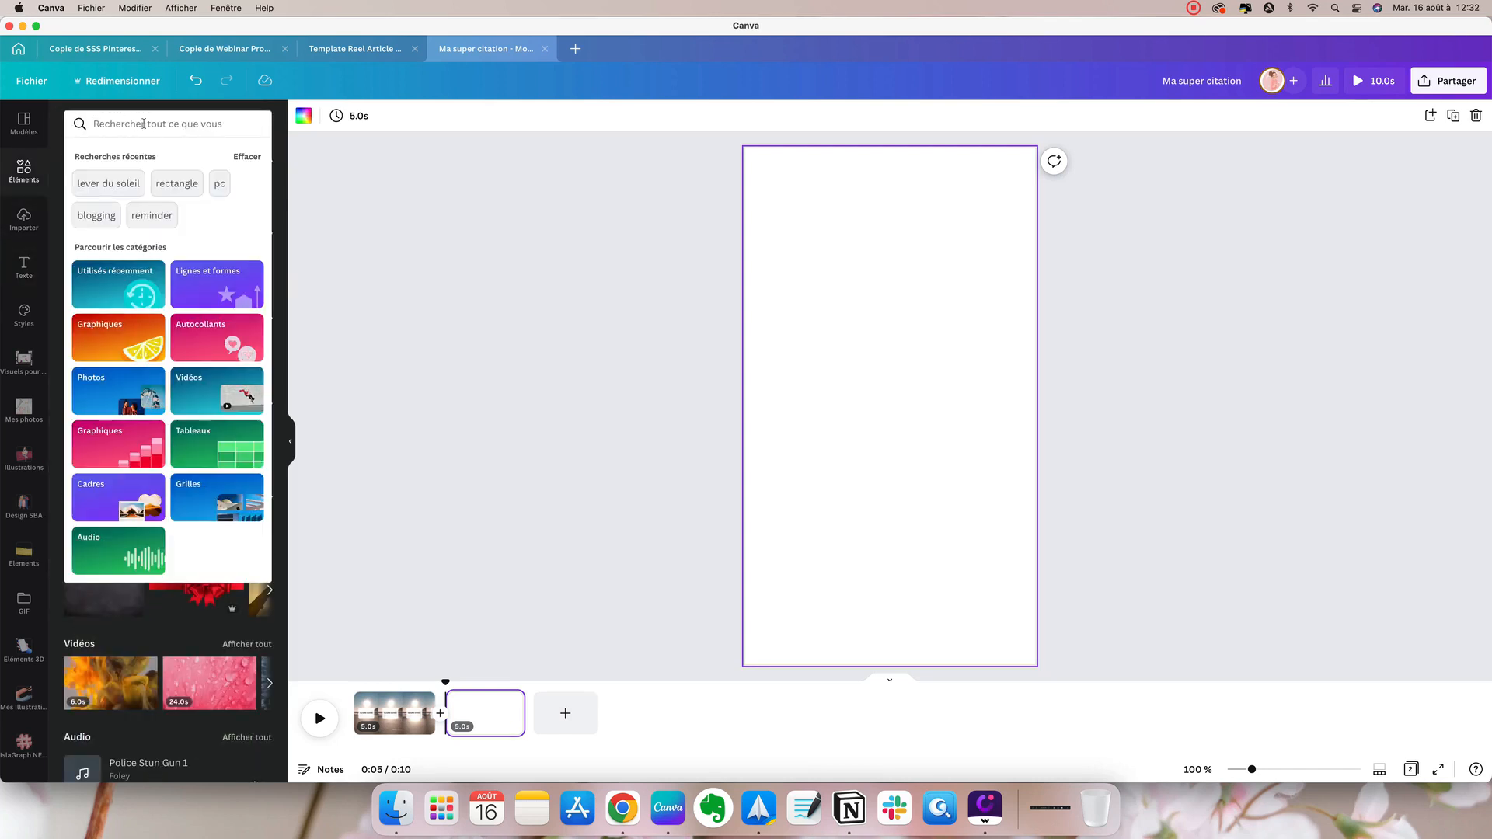
click(96, 215)
scroll(179, 388, down, 5)
click(194, 455)
drag(889, 407, 861, 324)
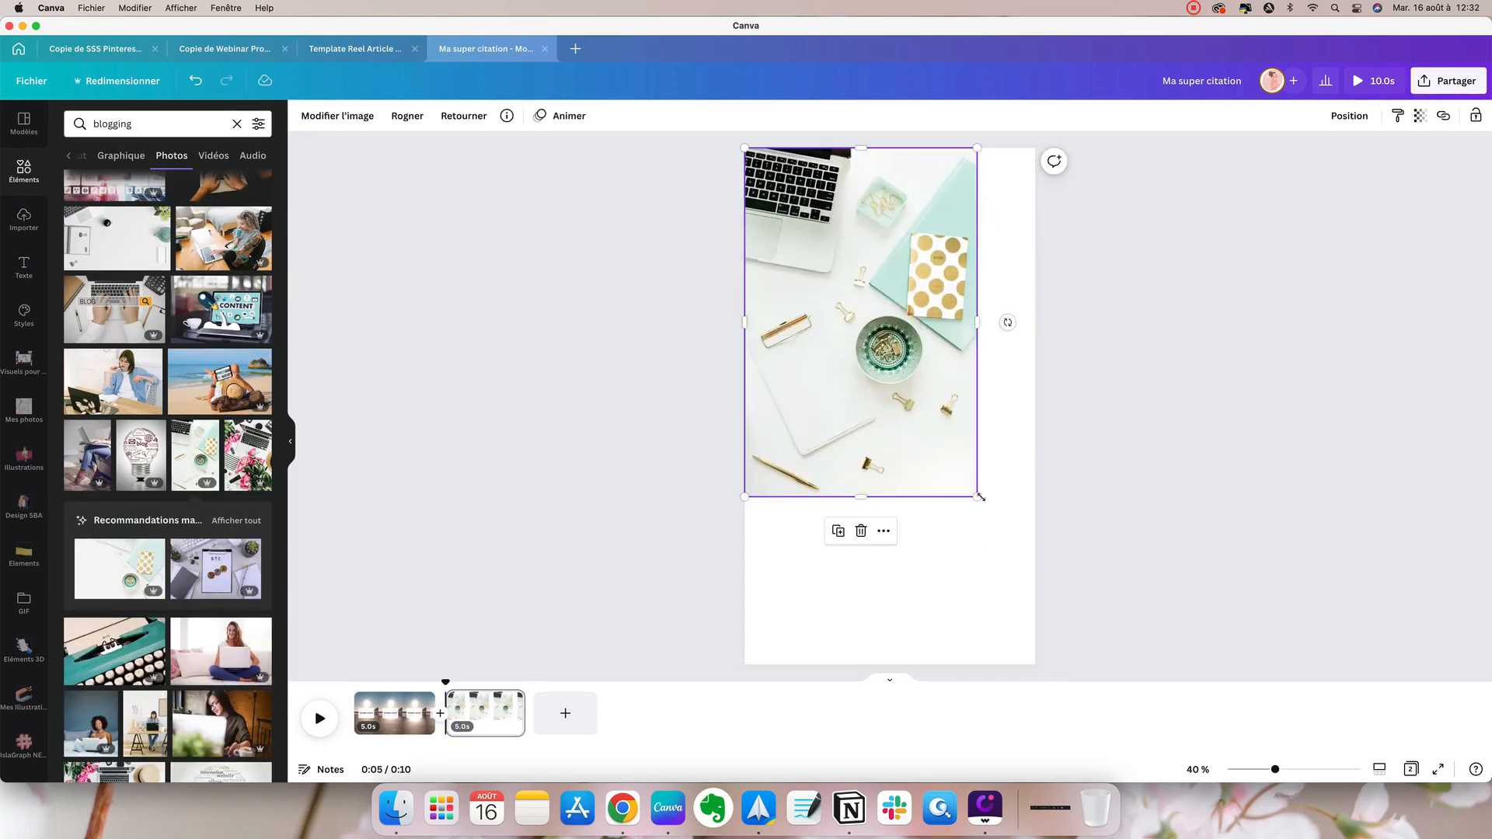
drag(979, 498, 1088, 663)
click(449, 321)
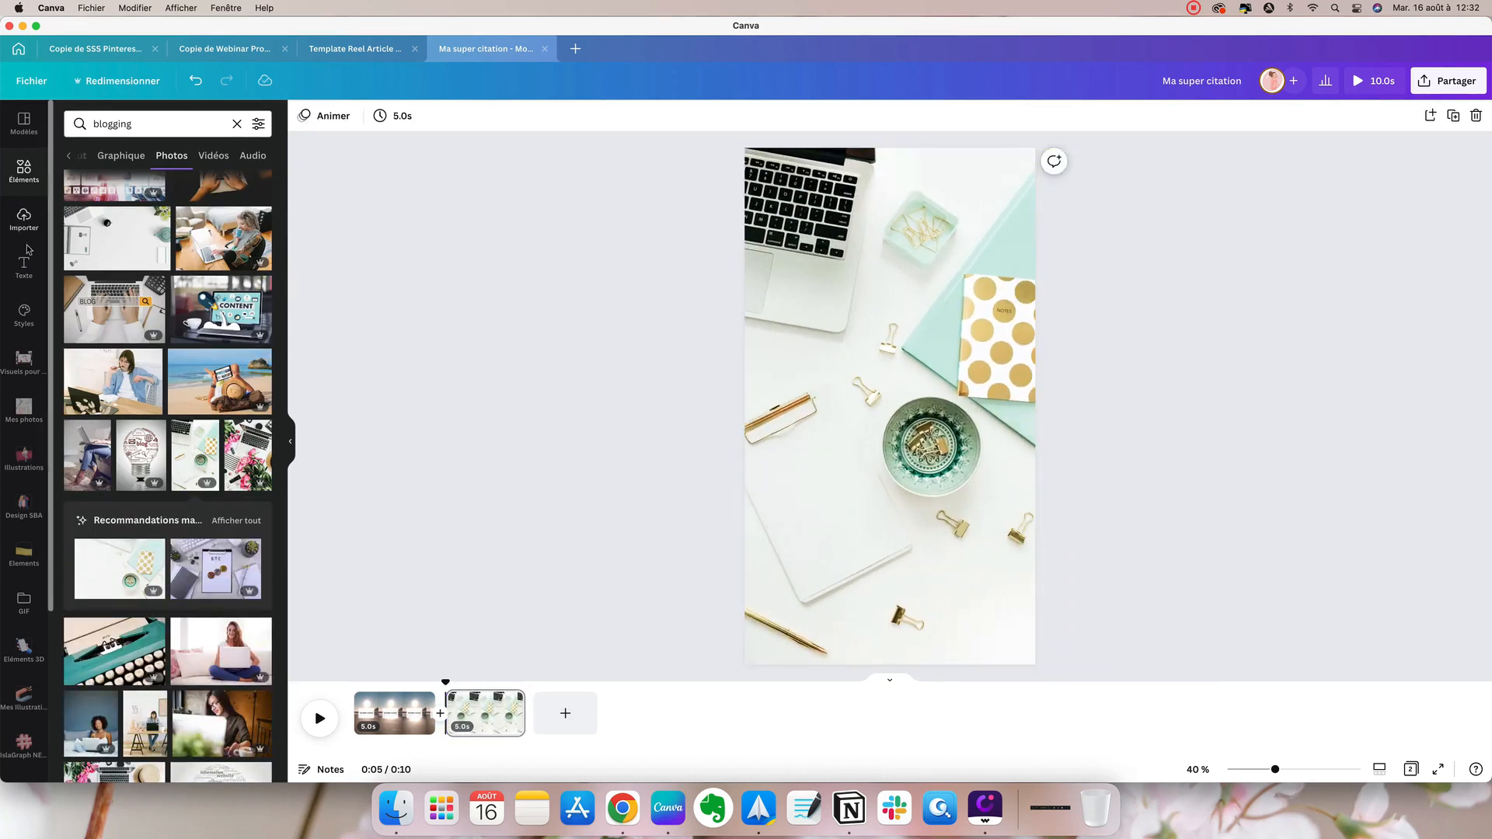
Add a title text reading "3 conseils pour arriver à ...." to the second page
click(24, 270)
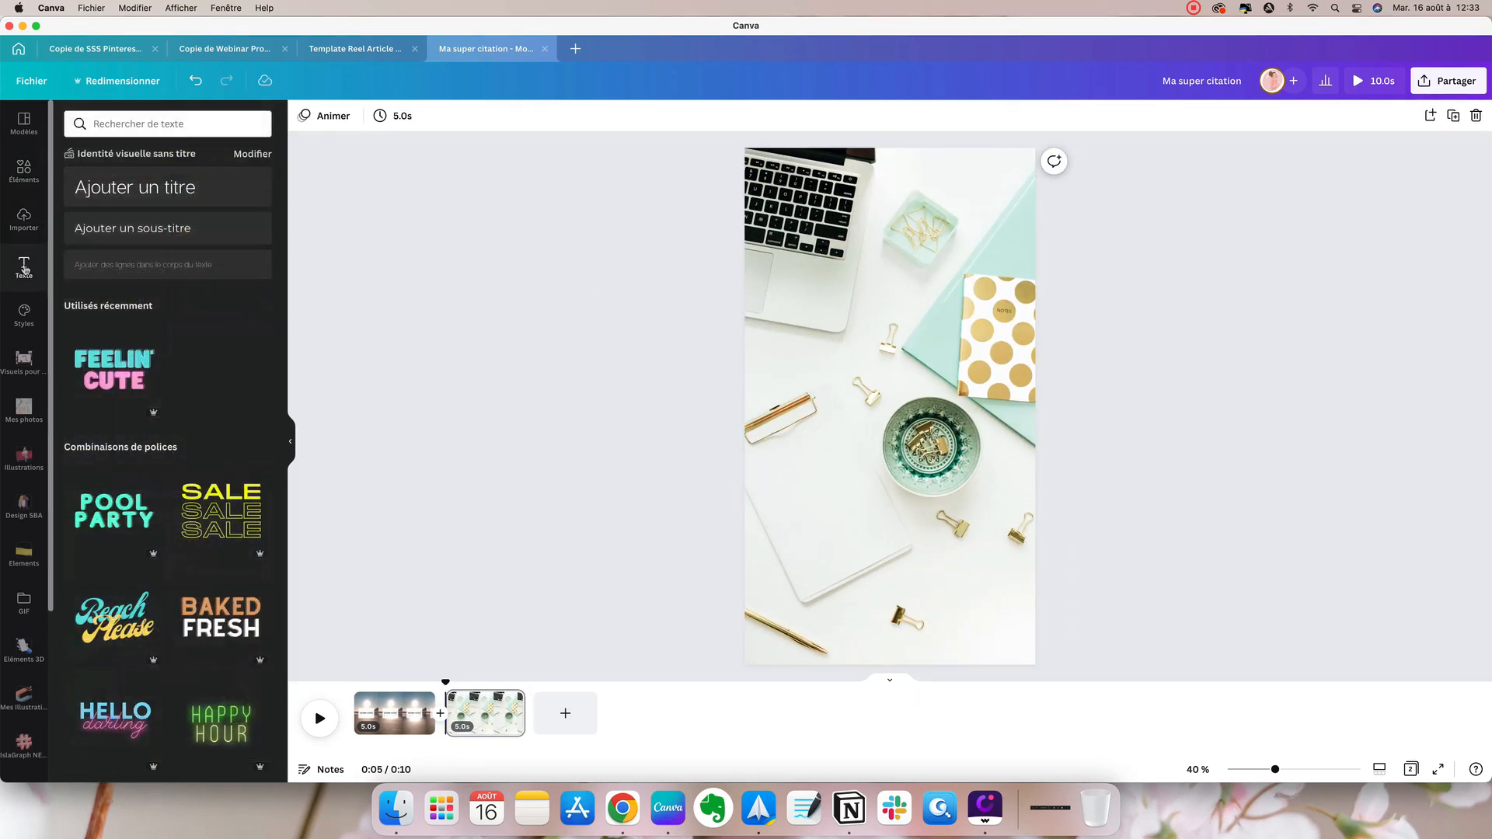
click(164, 186)
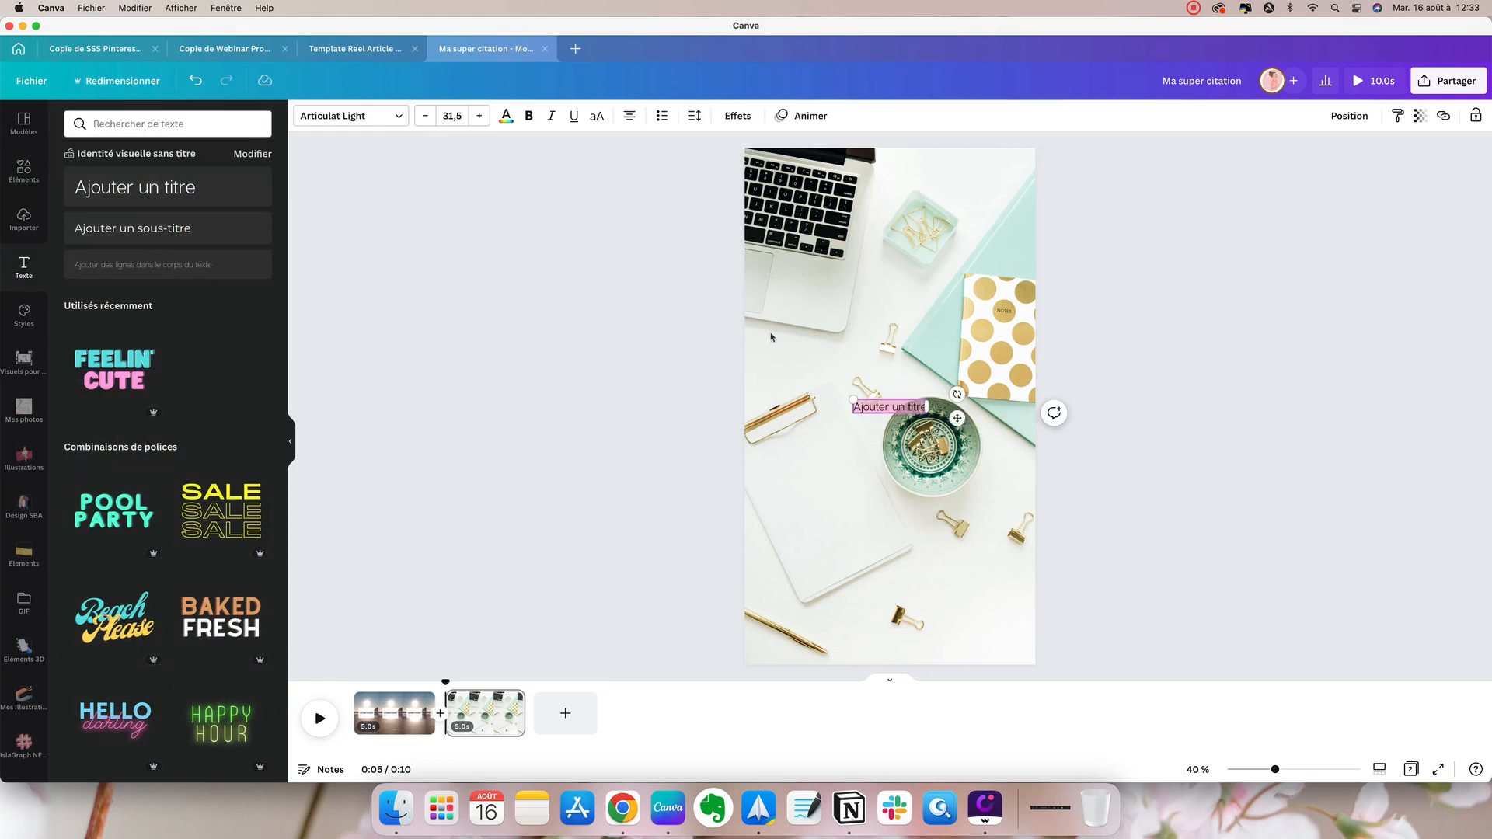
text(3 conseils pour arriver à)
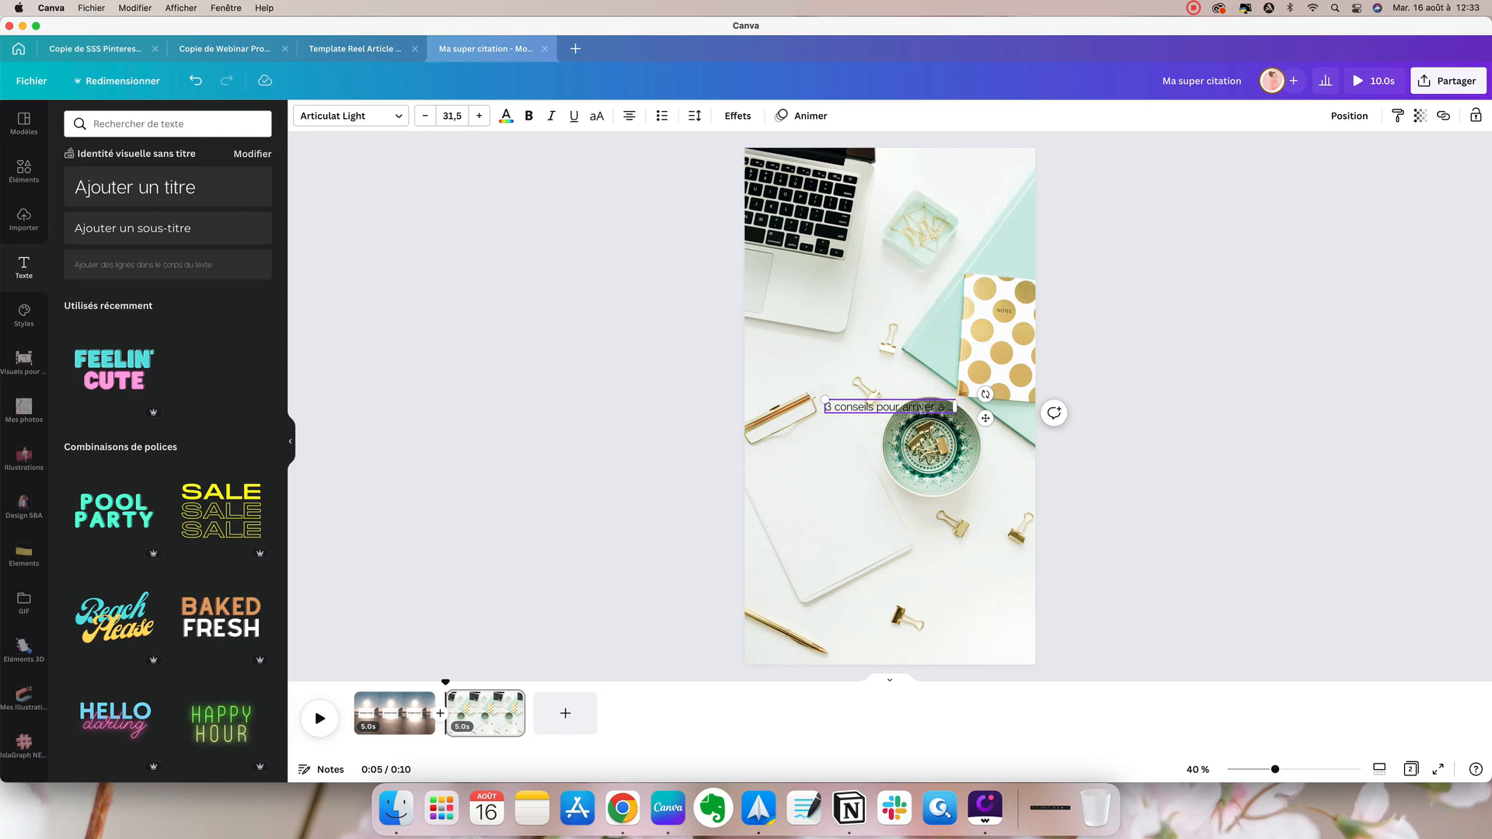
Set the title in the Lovelo font at size 65,9, wrapped over two lines and centred near the middle of the page
key(super+a)
click(398, 116)
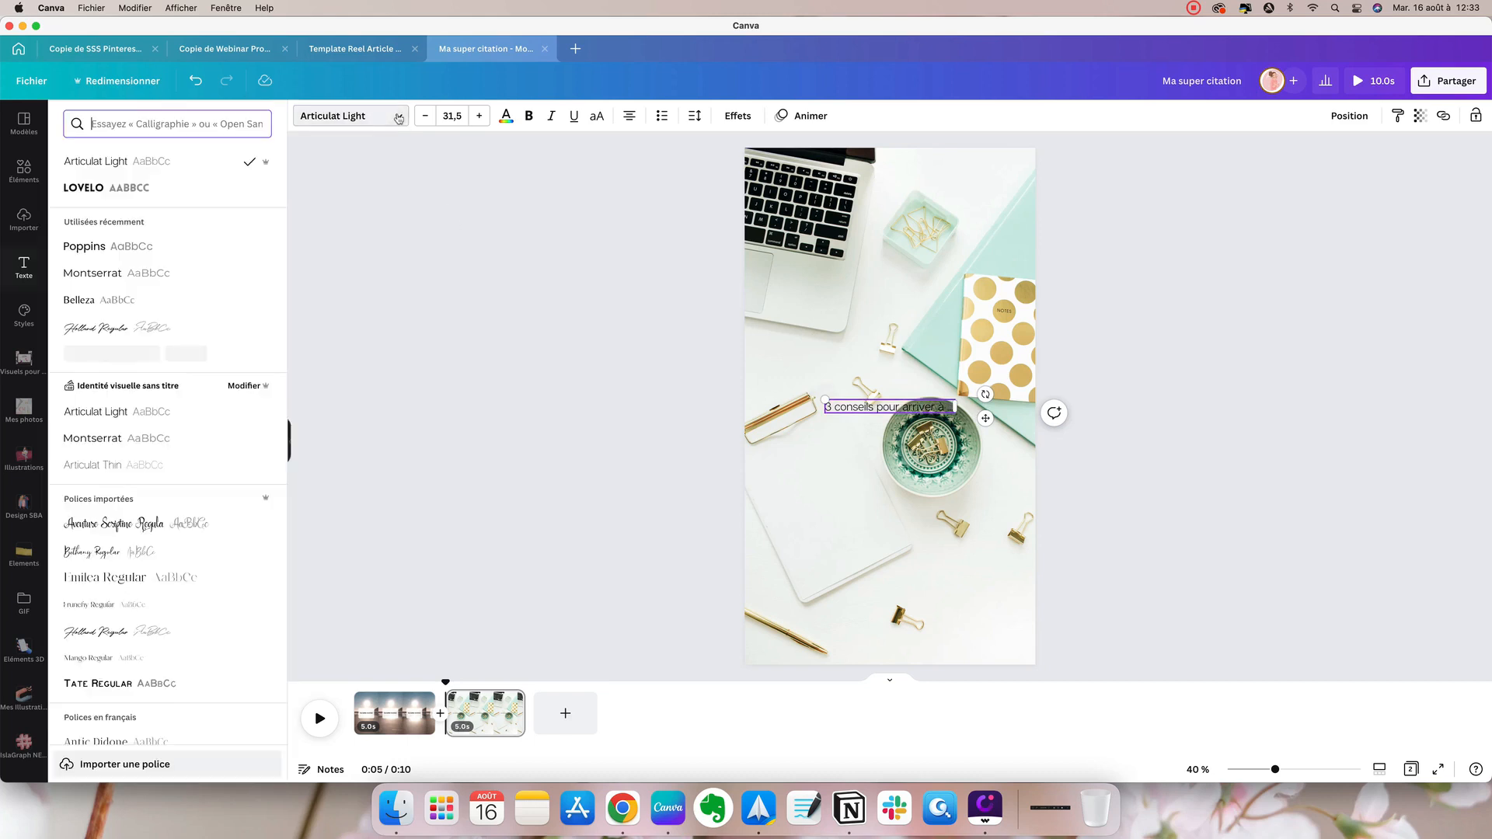
click(132, 194)
click(480, 116)
drag(1035, 413, 950, 426)
drag(949, 450, 992, 461)
drag(858, 426, 880, 388)
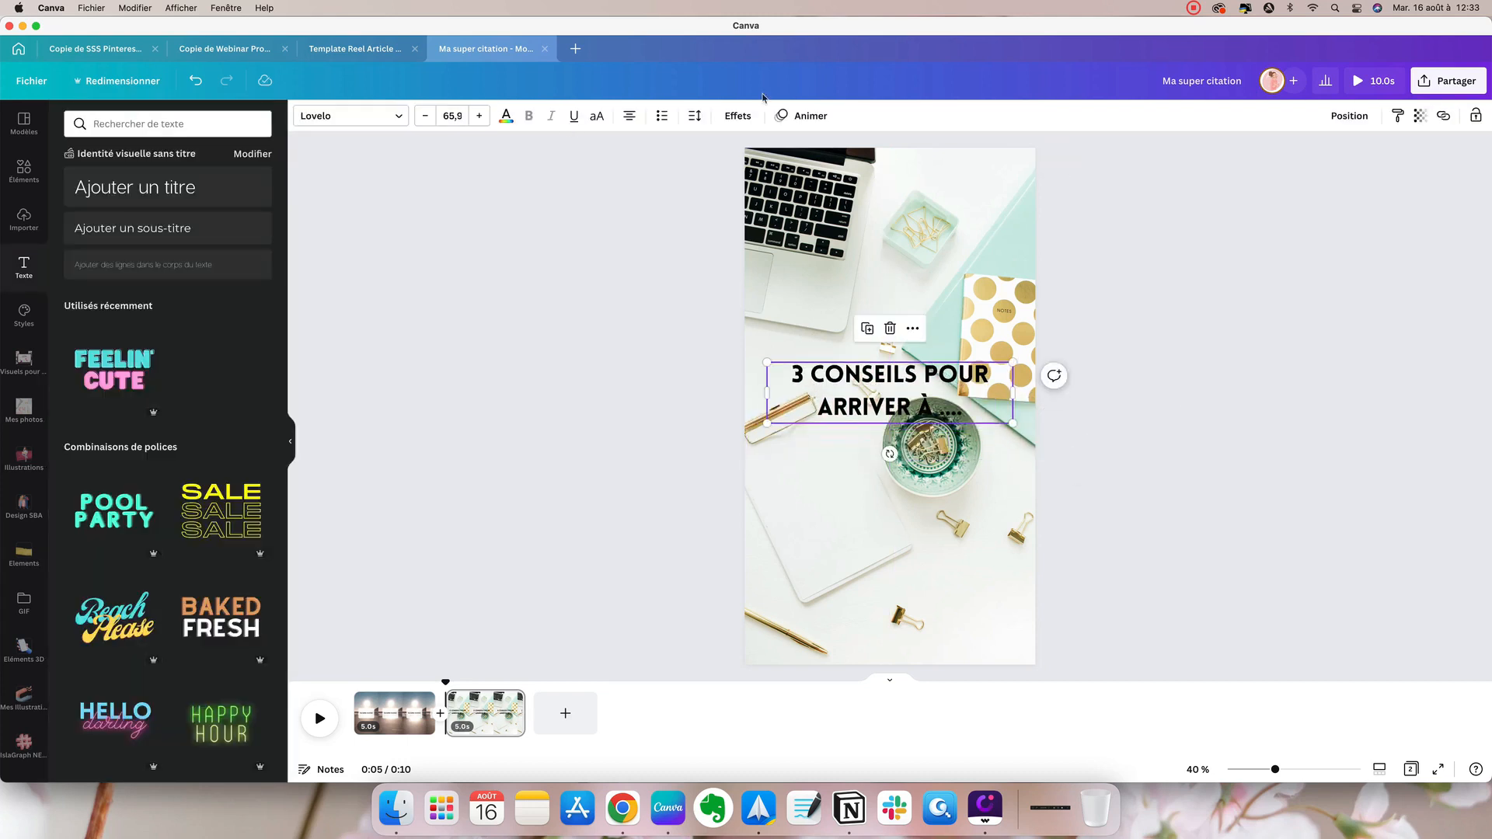
Apply the Arrière-plan text effect to the title with a muted mauve-grey background colour
click(738, 116)
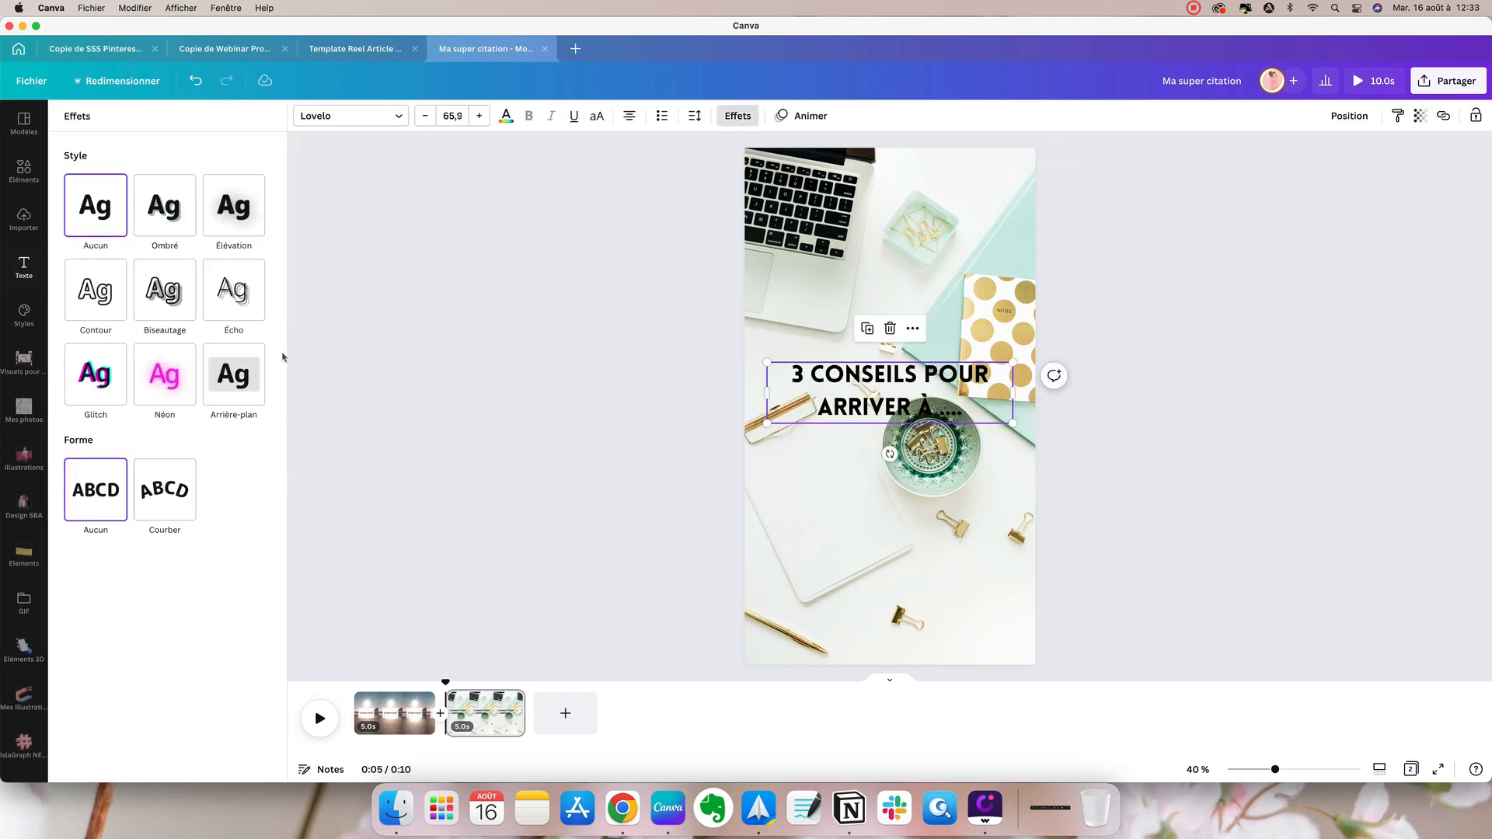
click(228, 373)
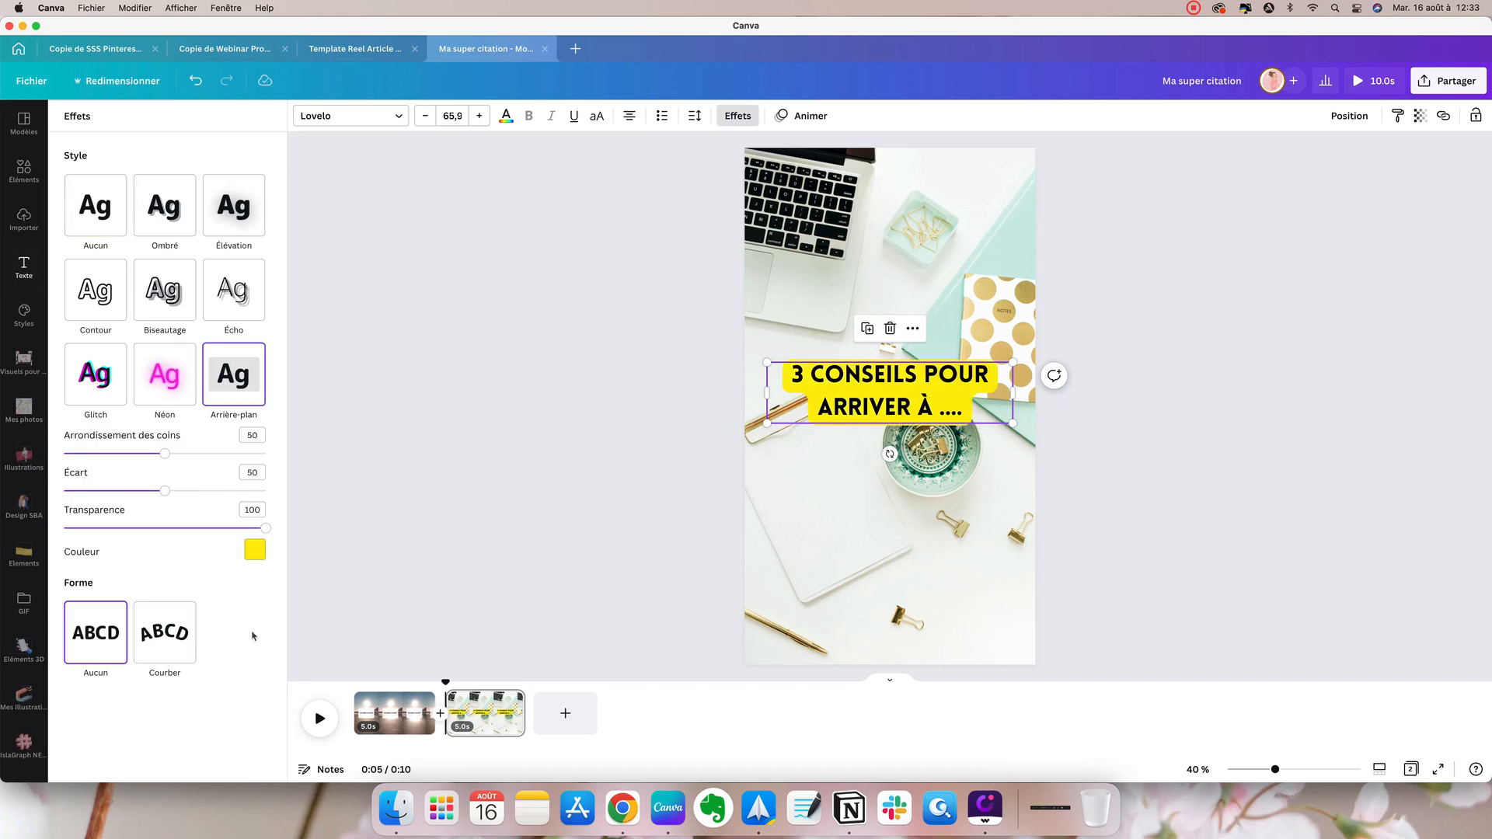
click(255, 552)
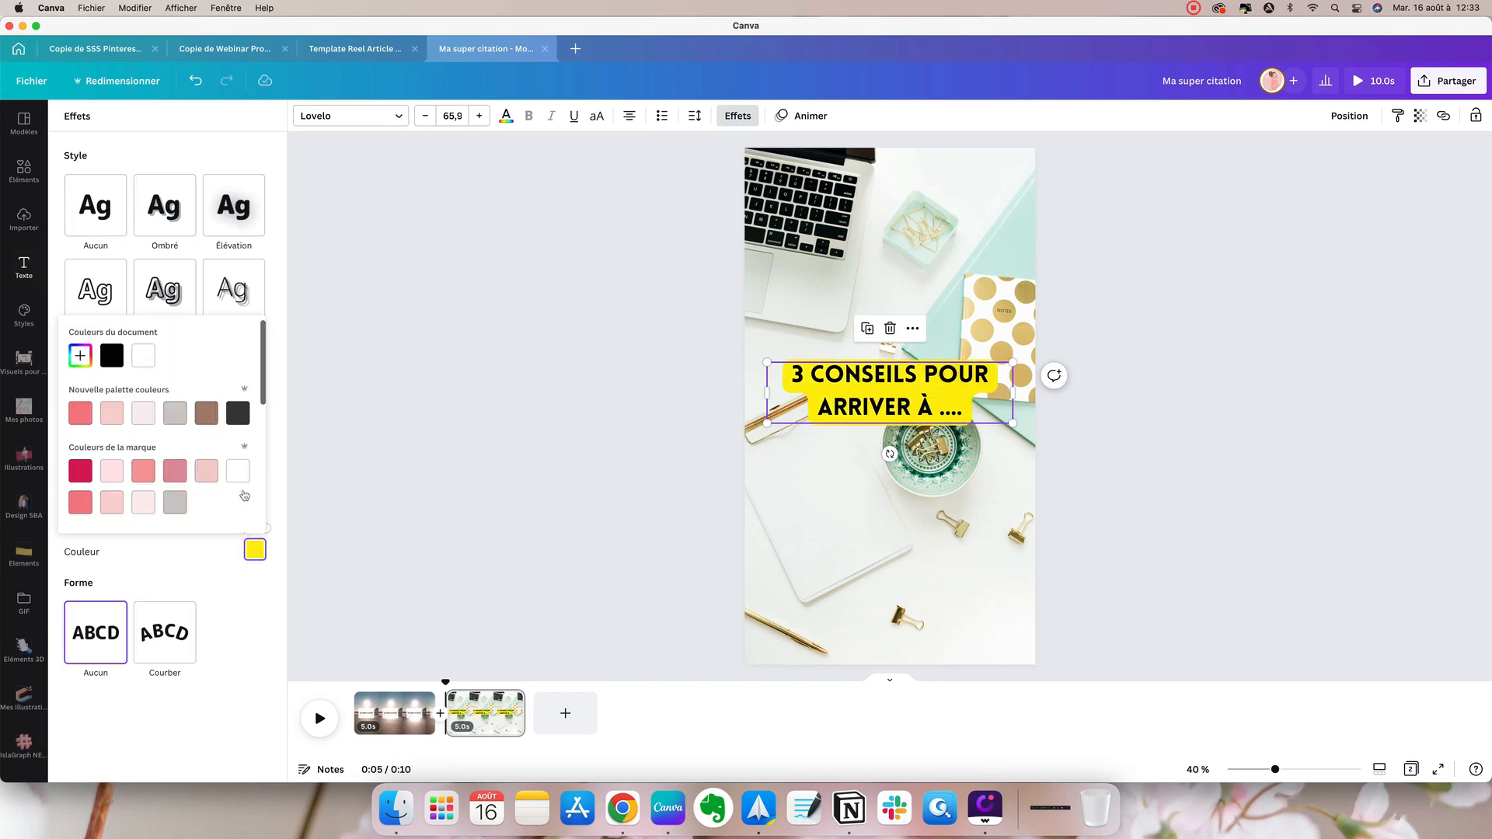
scroll(224, 473, down, 5)
click(206, 441)
Colour the title text white and move it slightly higher, keeping it horizontally centred
double_click(878, 393)
click(506, 115)
click(150, 188)
click(488, 346)
drag(892, 408, 892, 400)
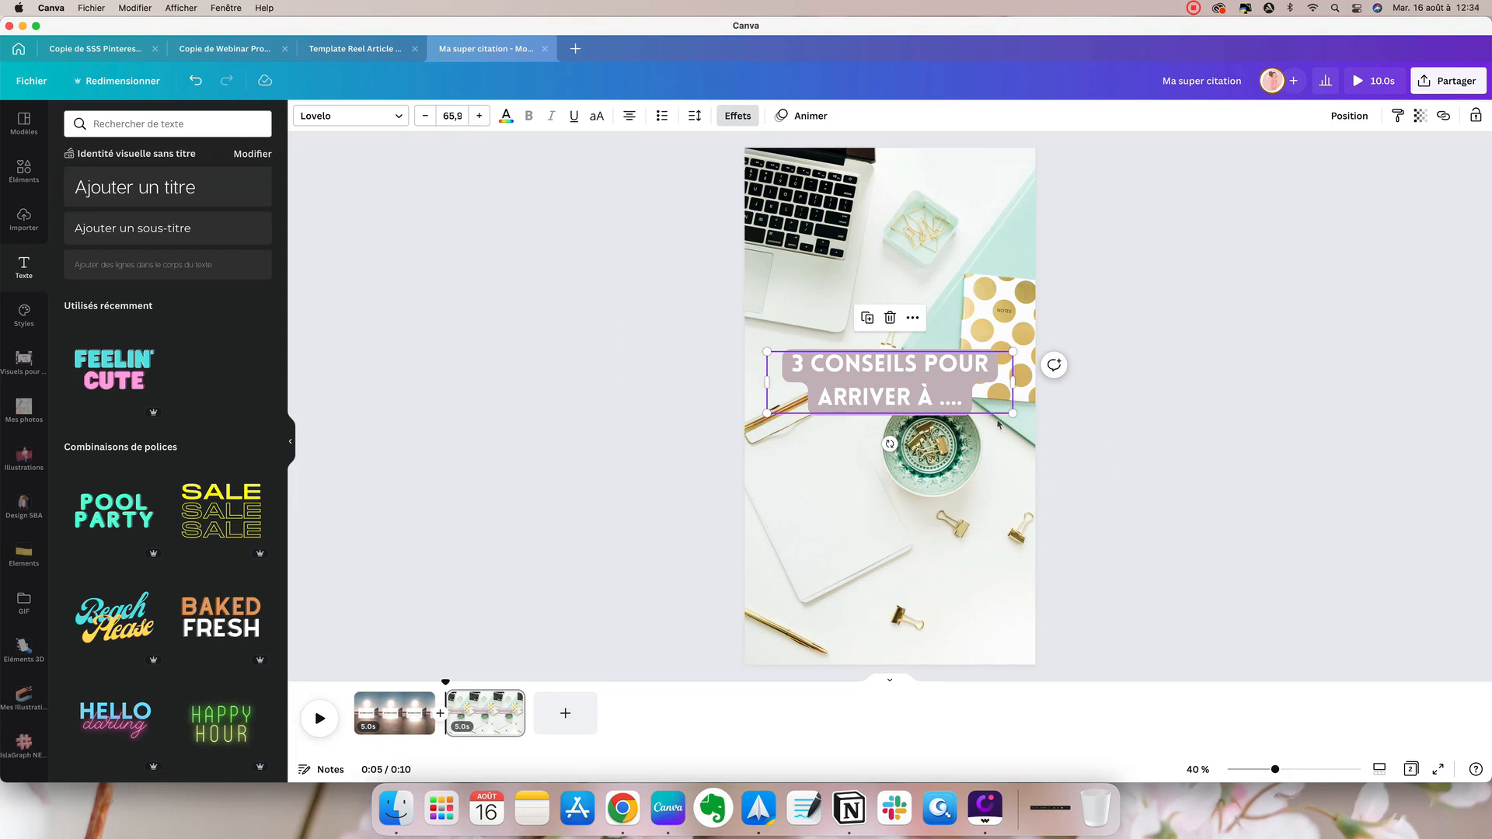
click(1124, 451)
drag(902, 390, 899, 394)
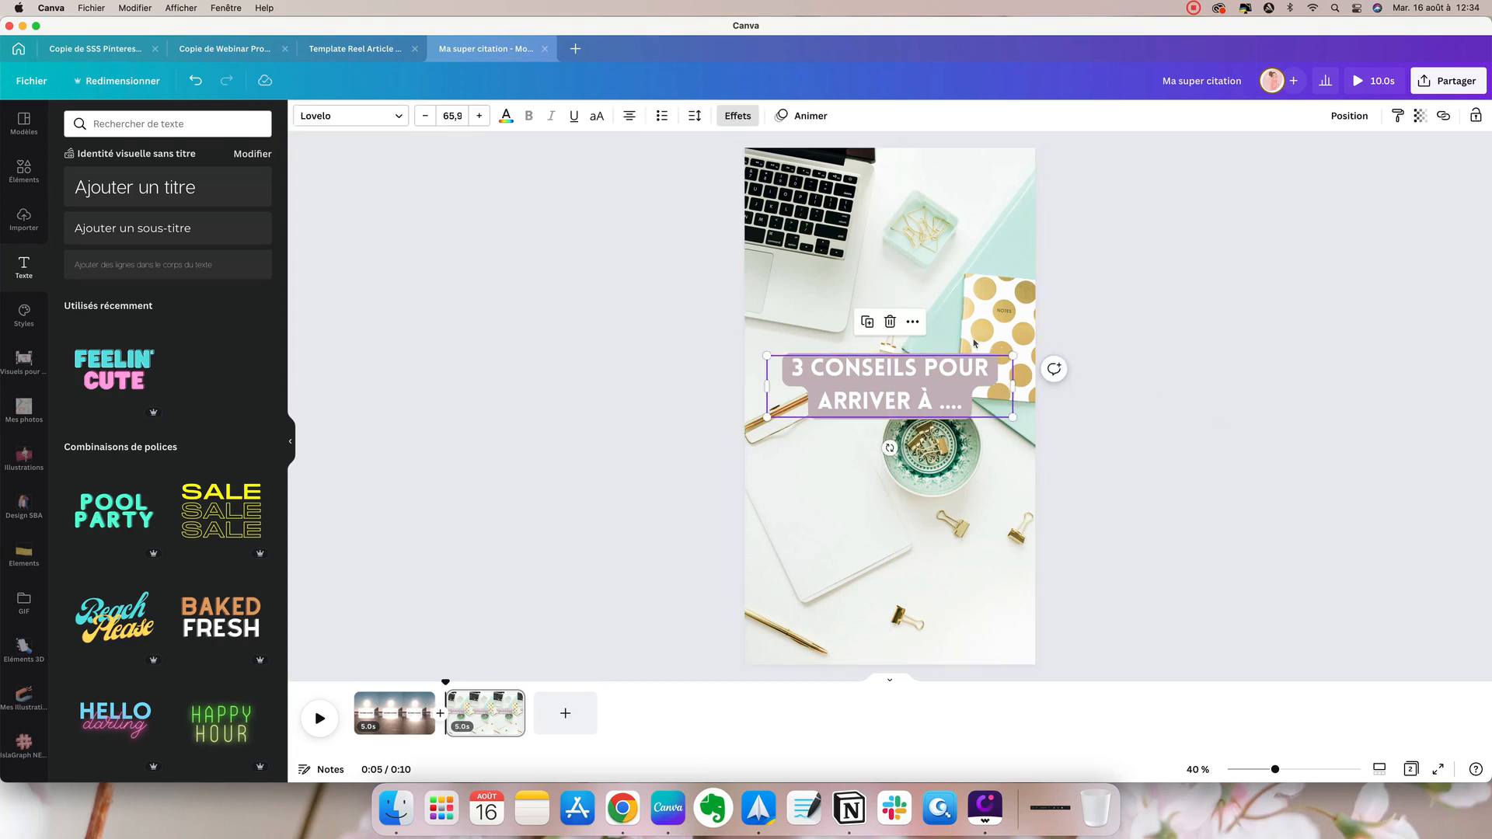
Add a third page and filter the blogging video results to vertical orientation
click(567, 717)
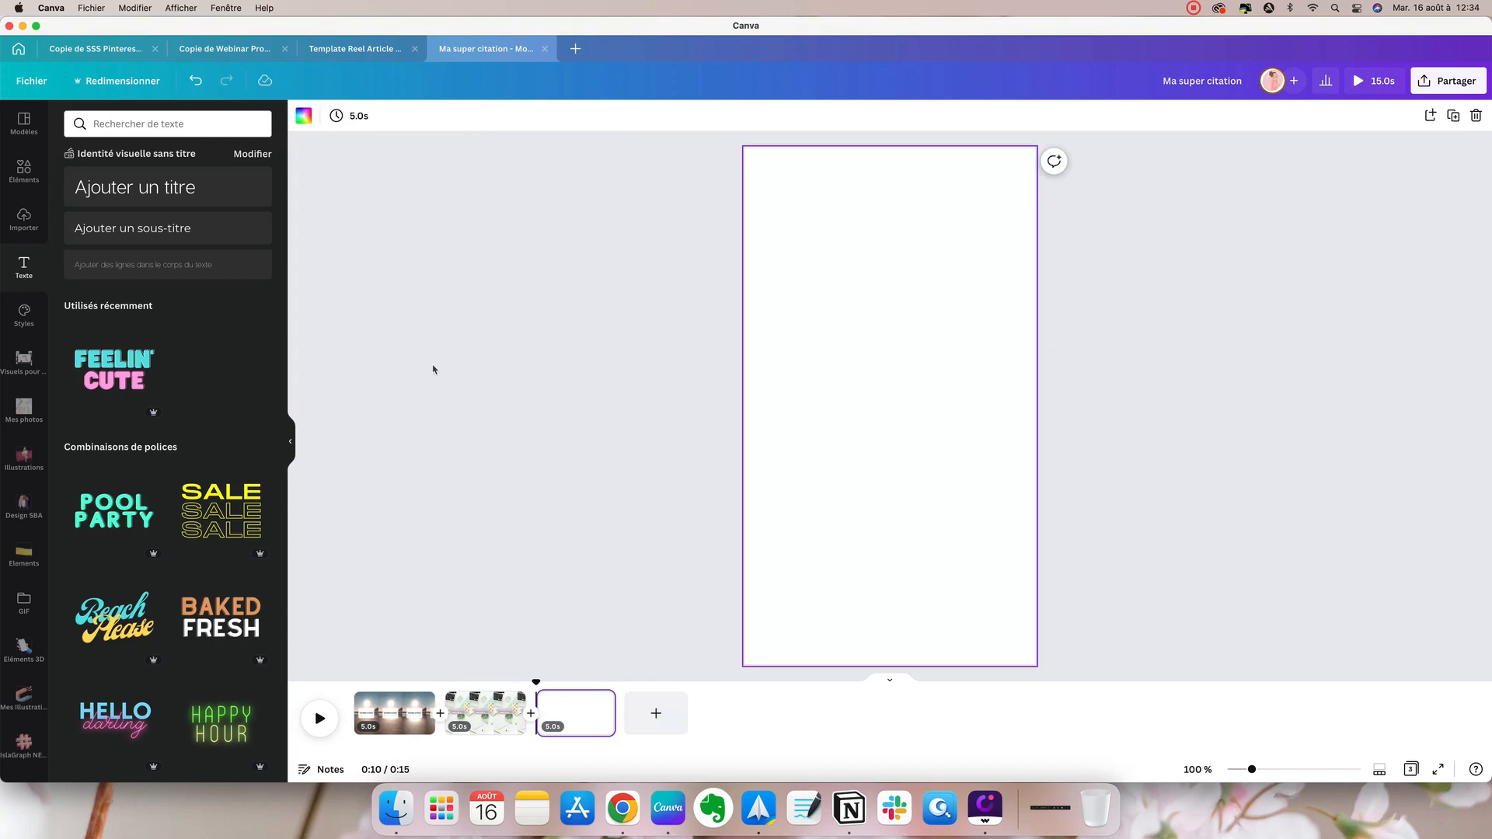
click(25, 171)
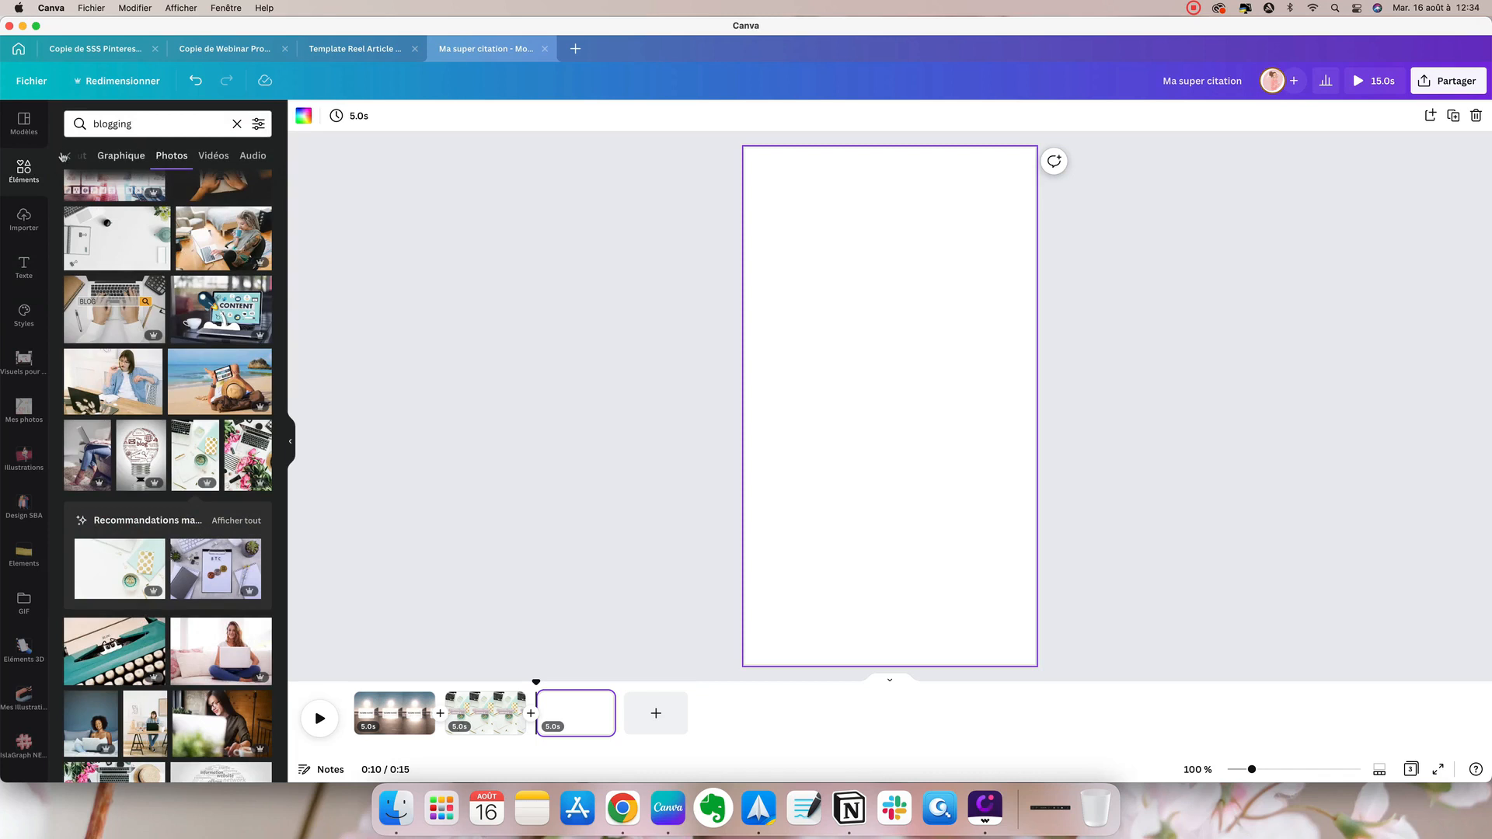
click(213, 157)
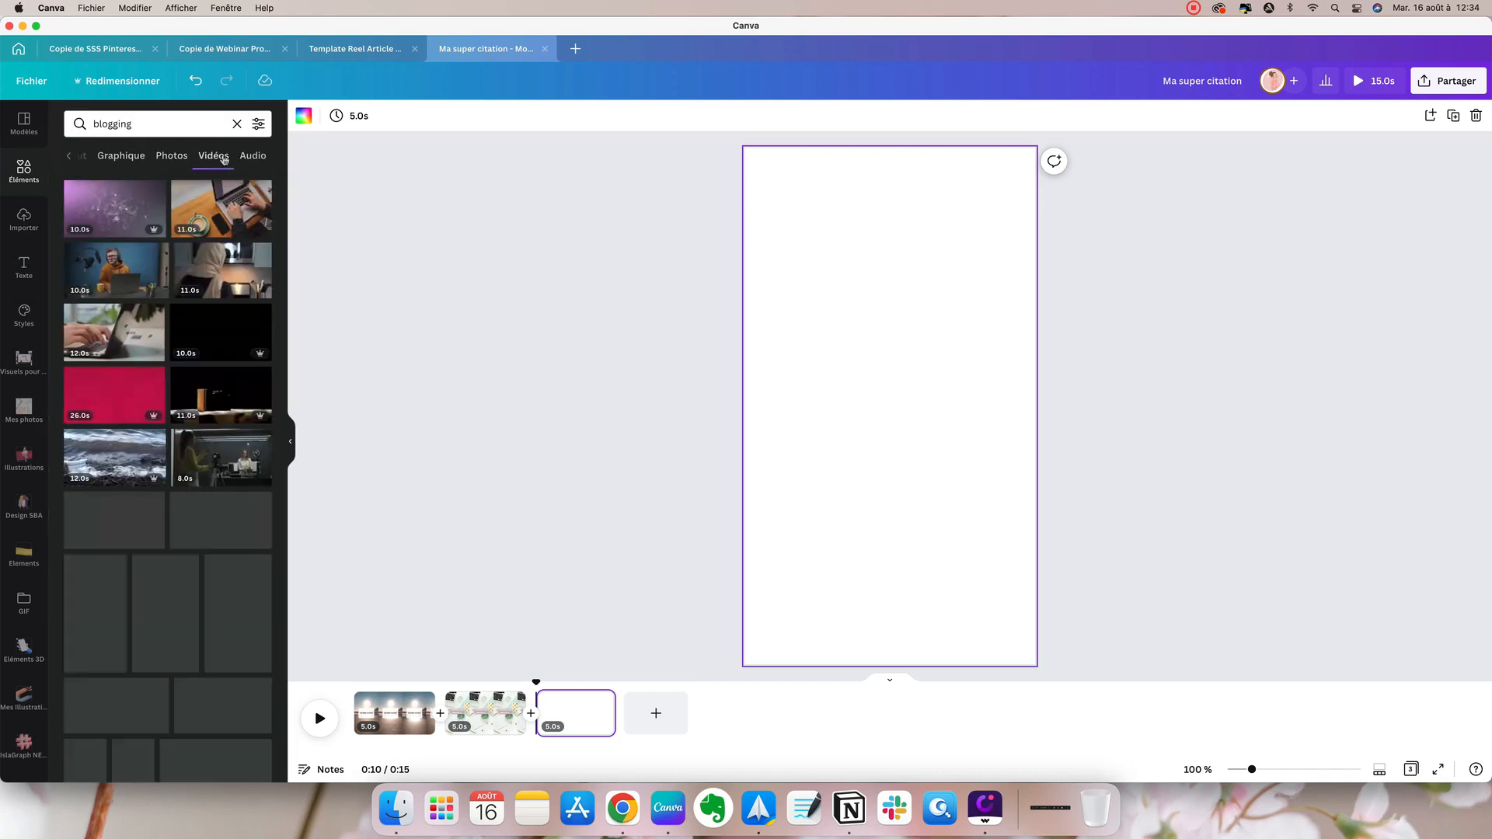
click(259, 126)
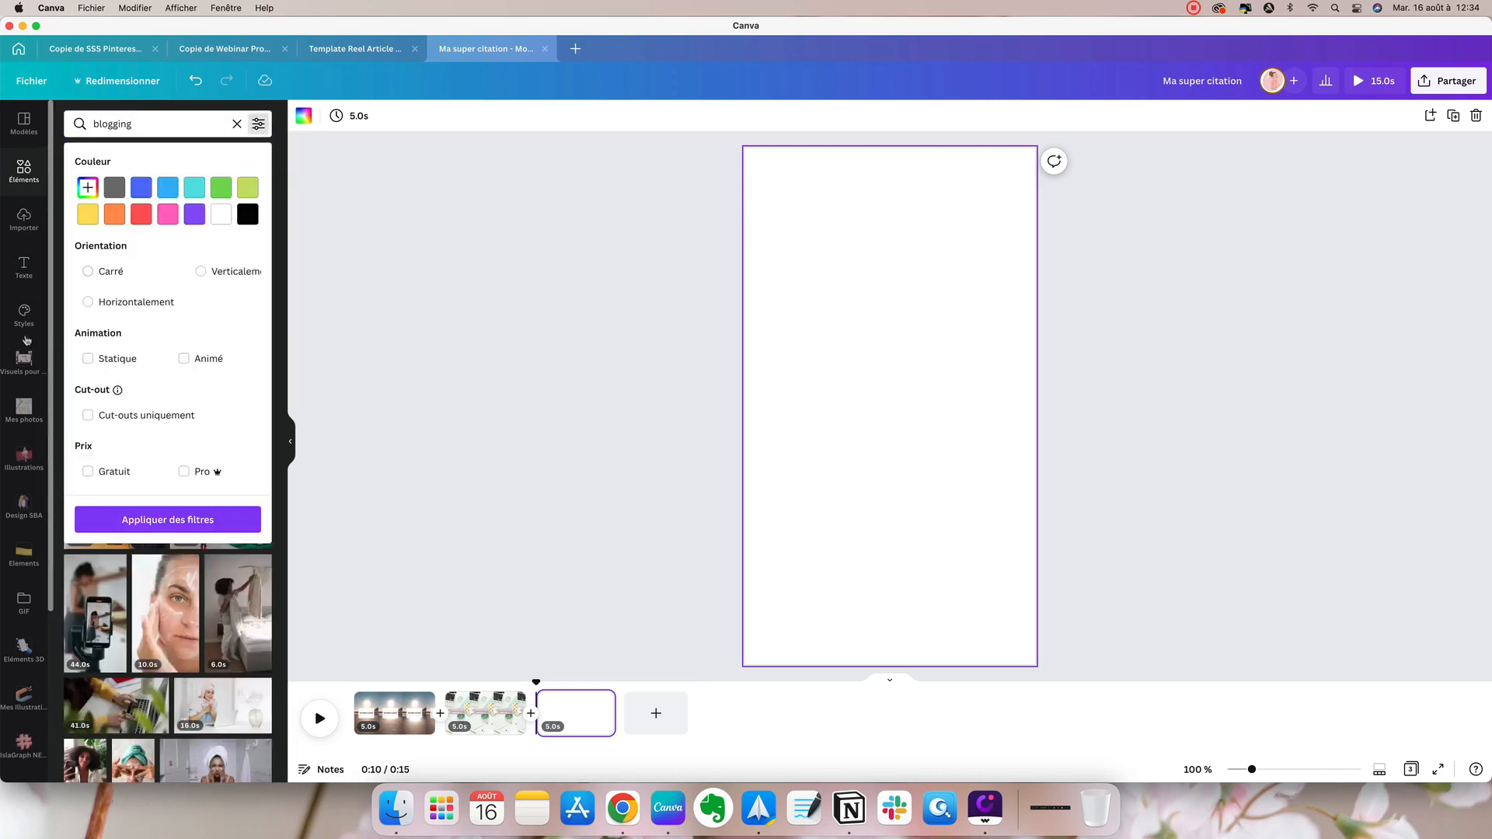
click(200, 271)
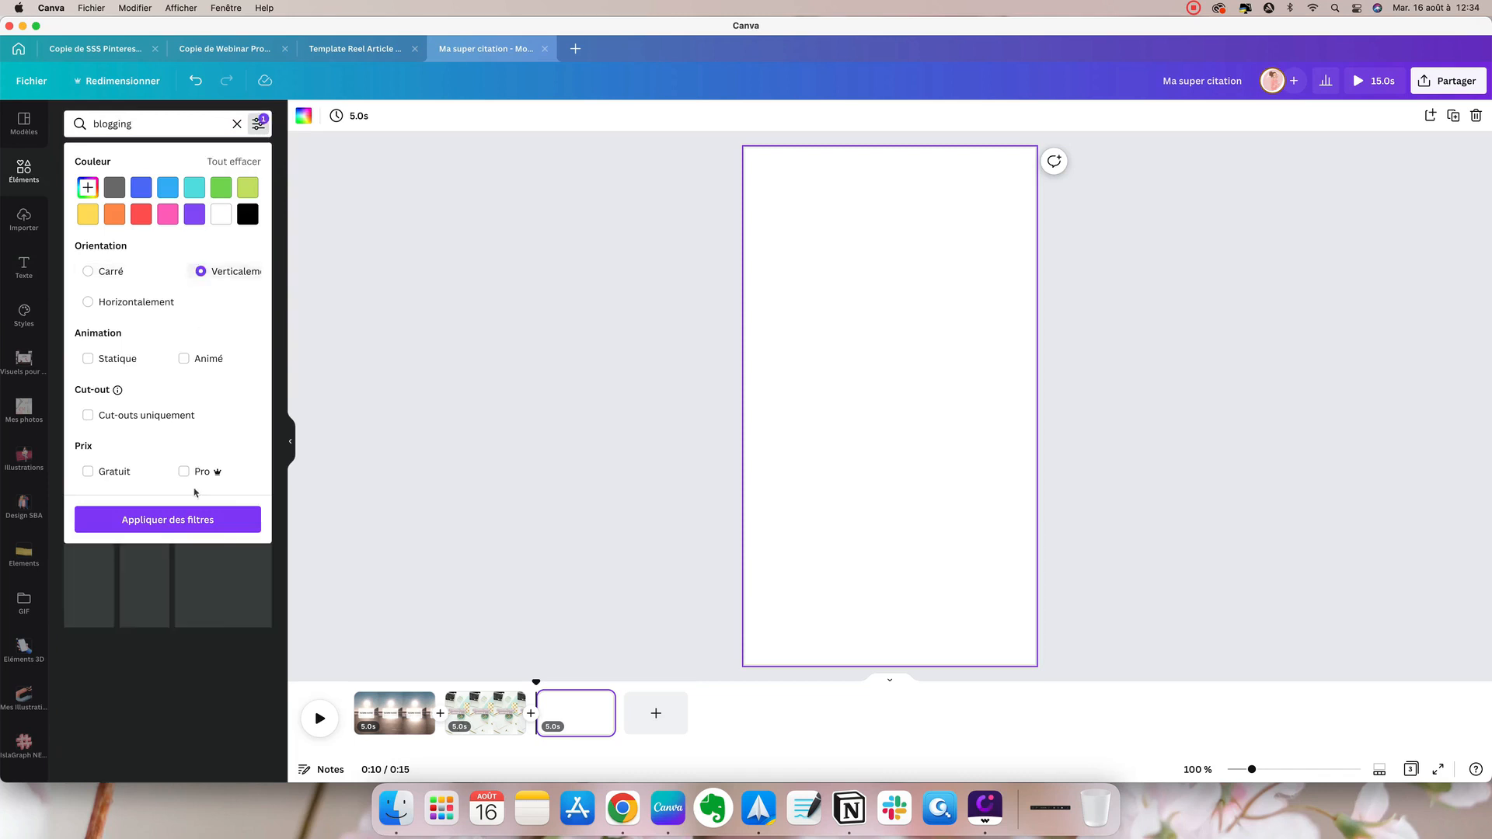
click(168, 519)
Search the vertical videos for "pc" and place the clip of hands typing beside white lilies on the third page
double_click(123, 125)
text(pc)
key(Return)
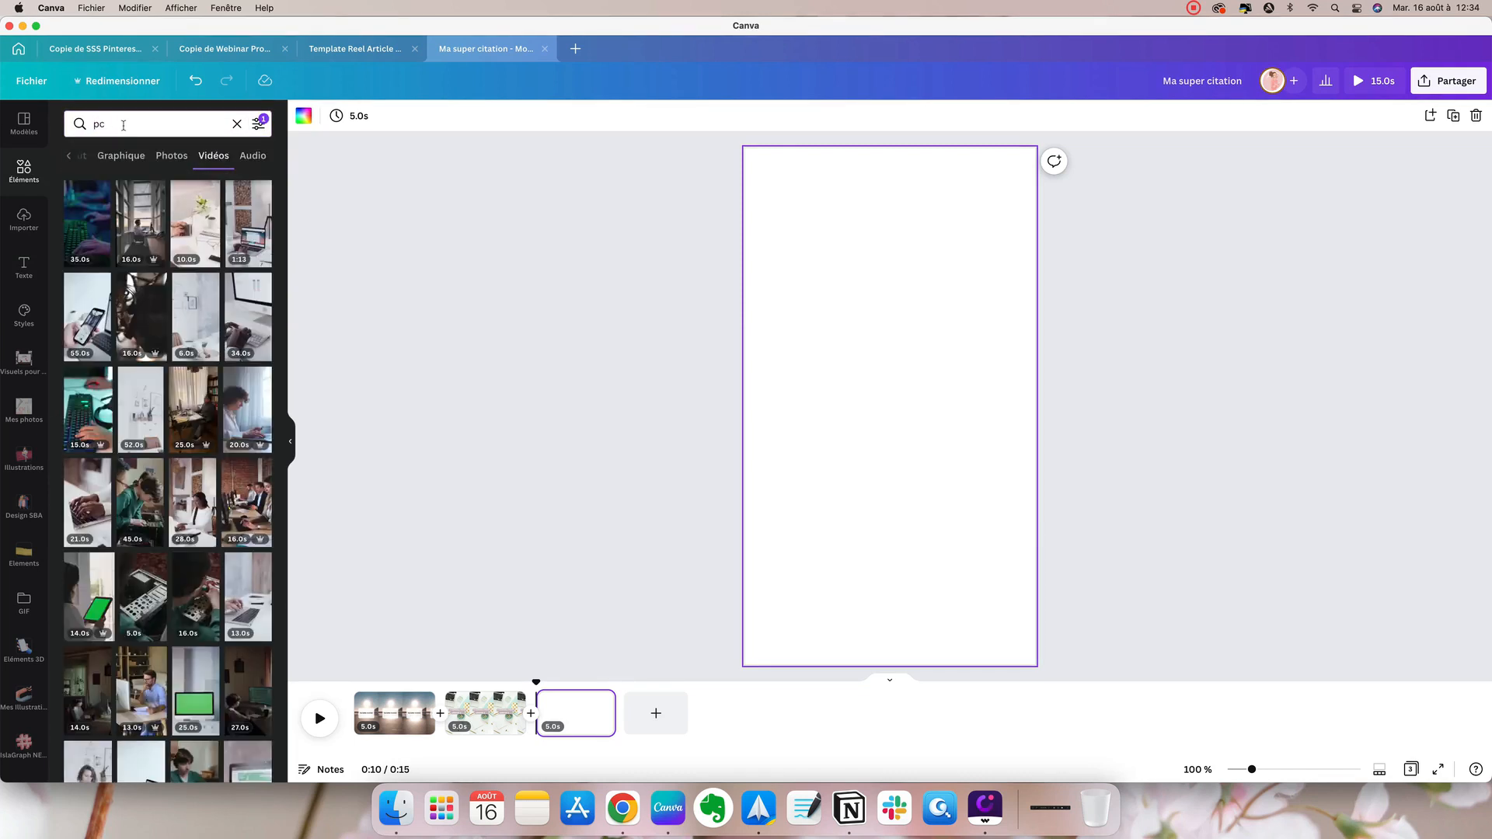
click(195, 223)
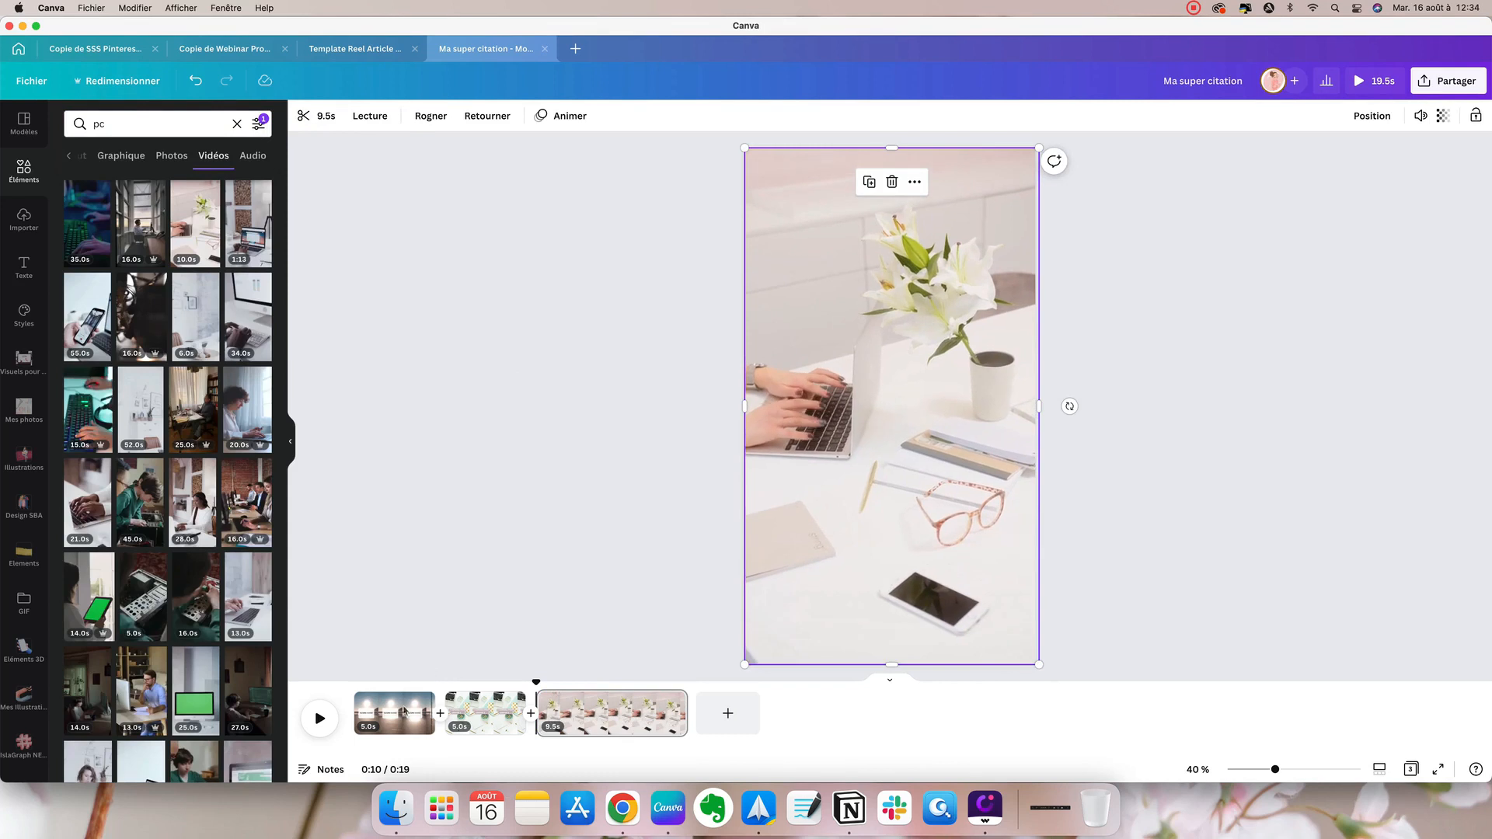
Trim the third page's video clip to 5.0 seconds
click(325, 116)
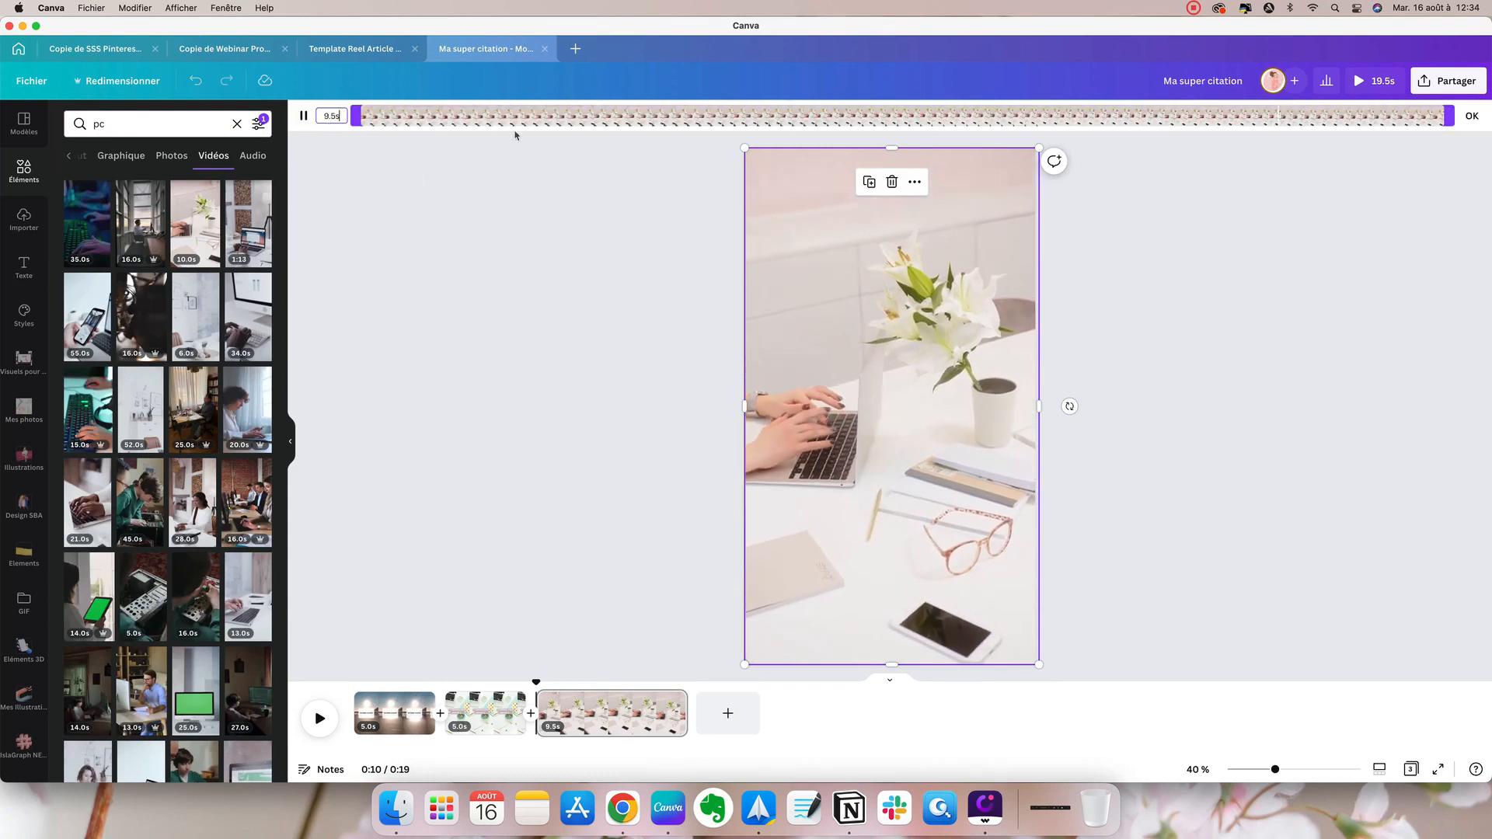
drag(1450, 116, 938, 115)
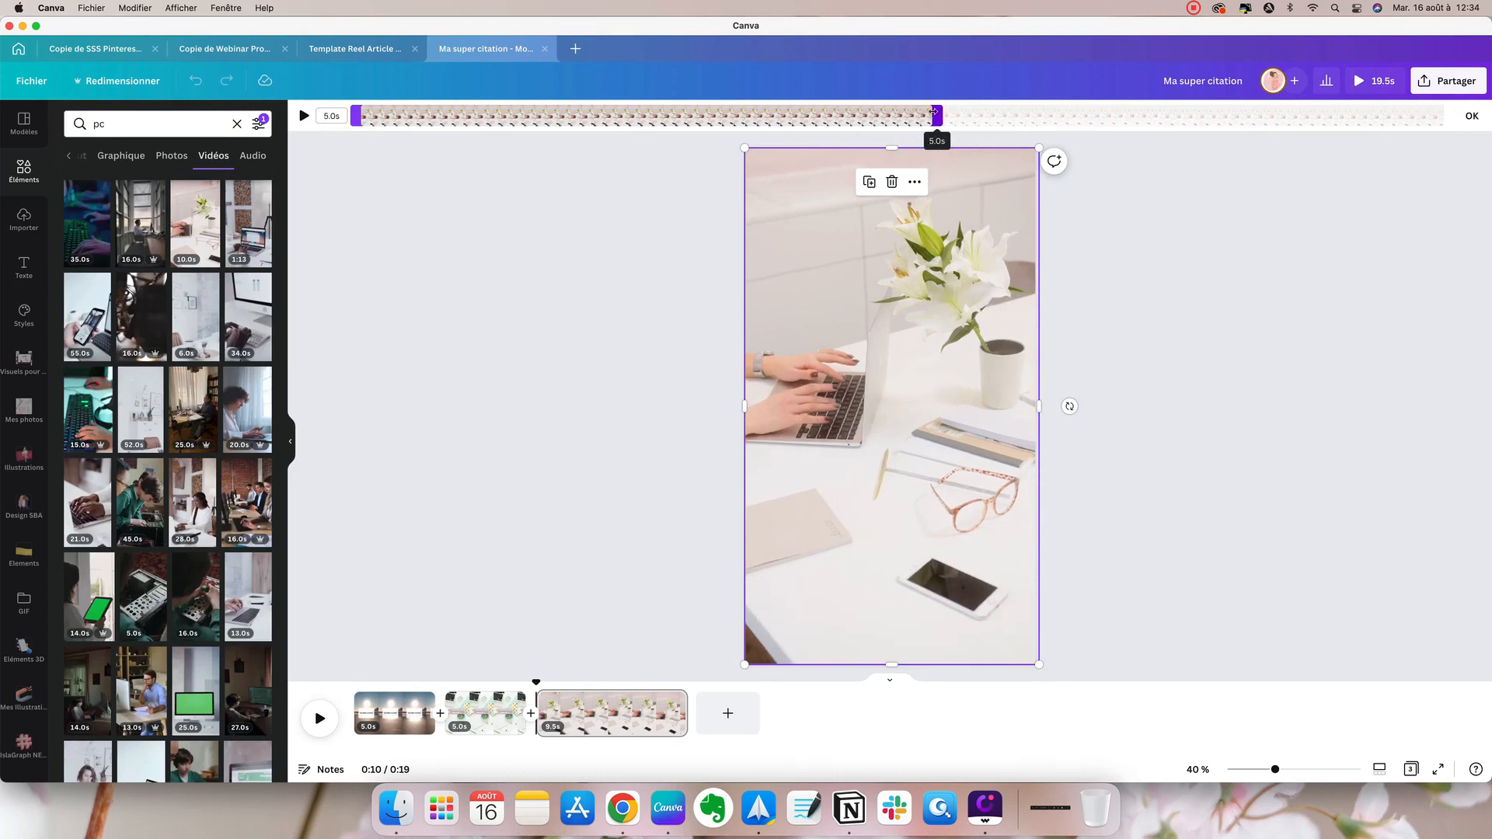
click(1158, 363)
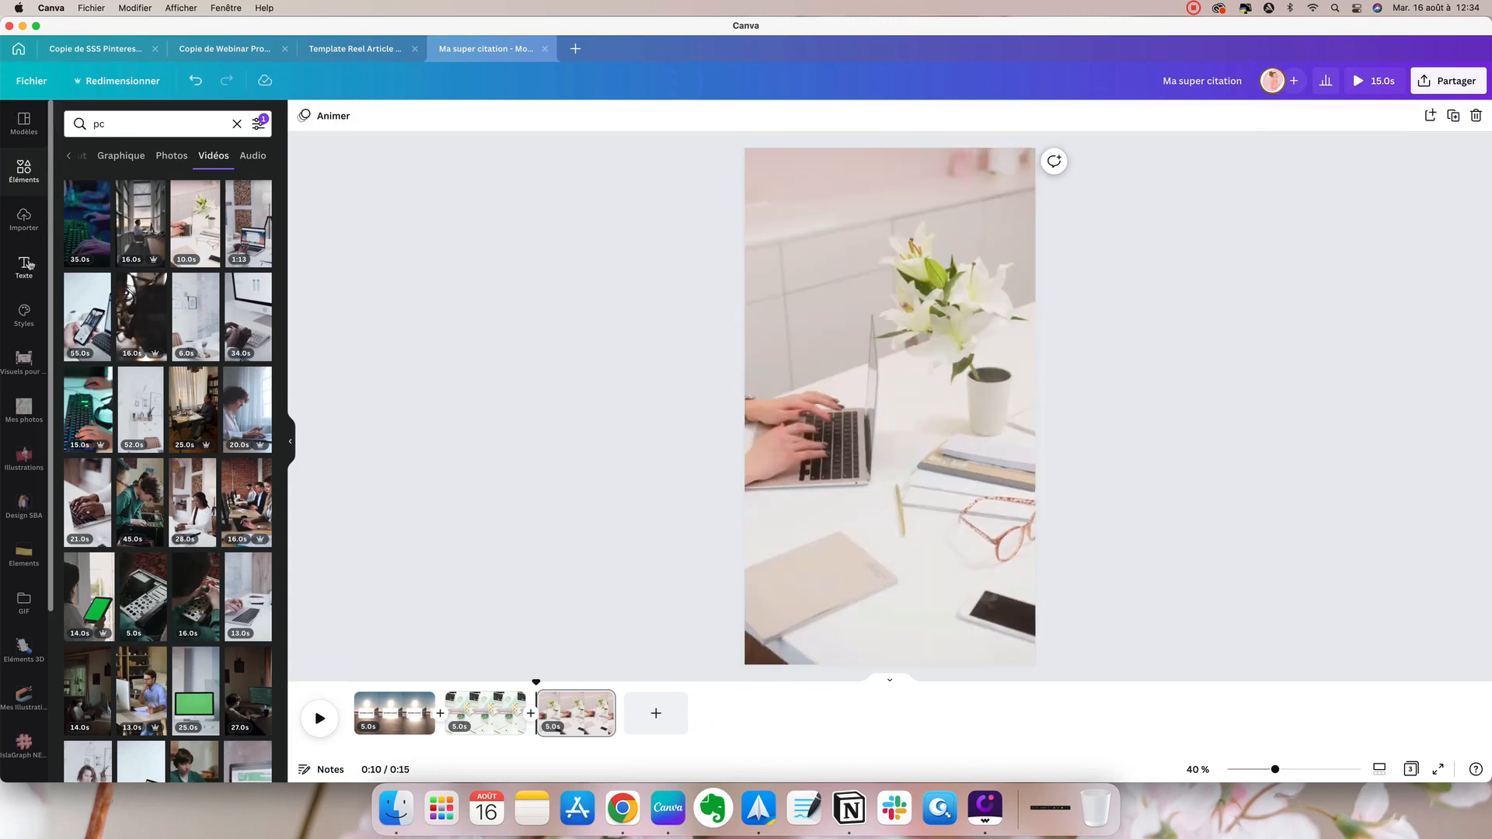
Add a title reading "Conseil 1" to the third page, set it in Lovelo and enlarge it
click(24, 264)
click(114, 188)
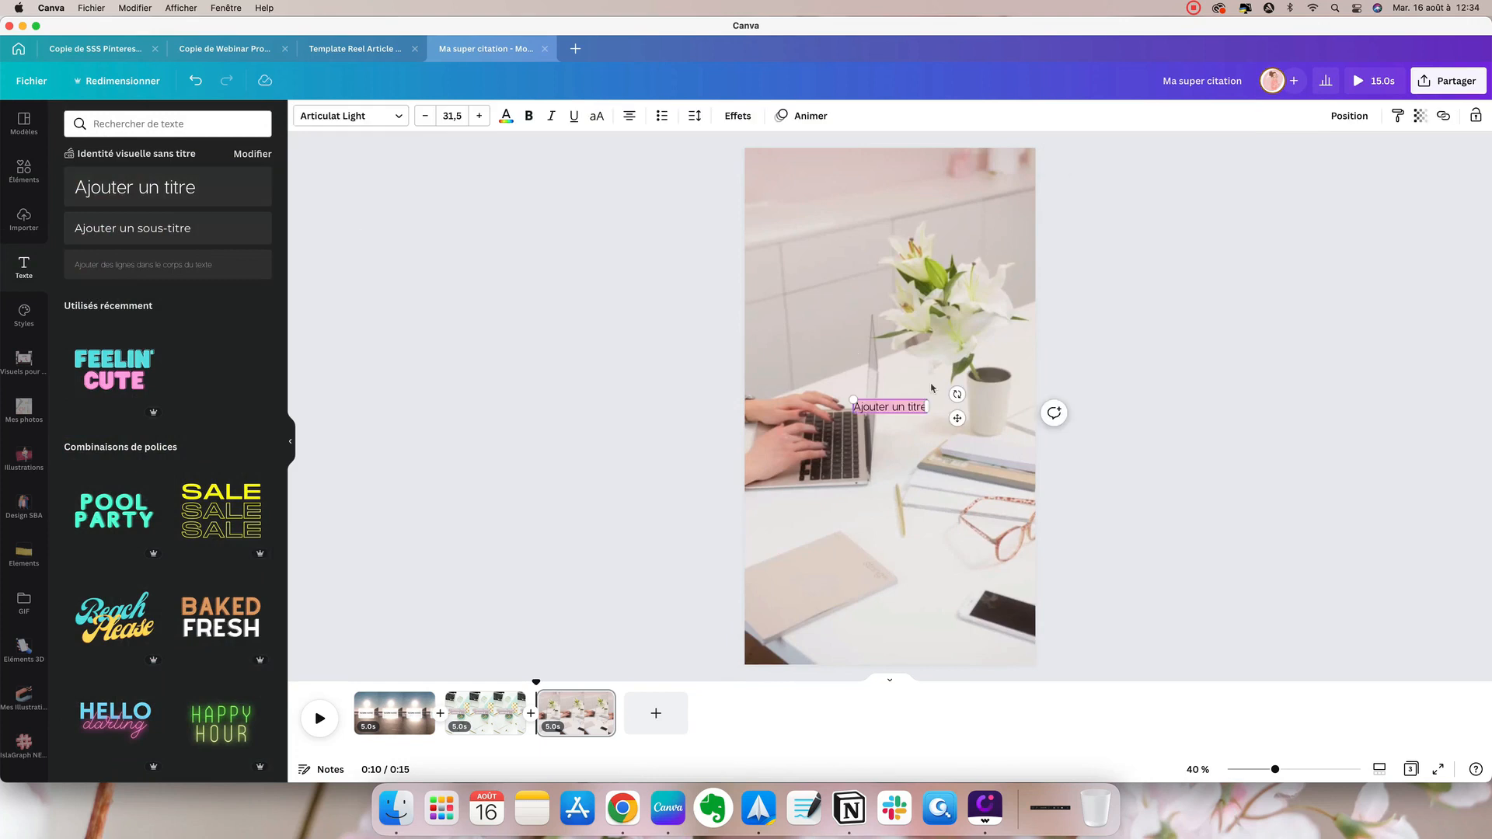
text(Conseil 1)
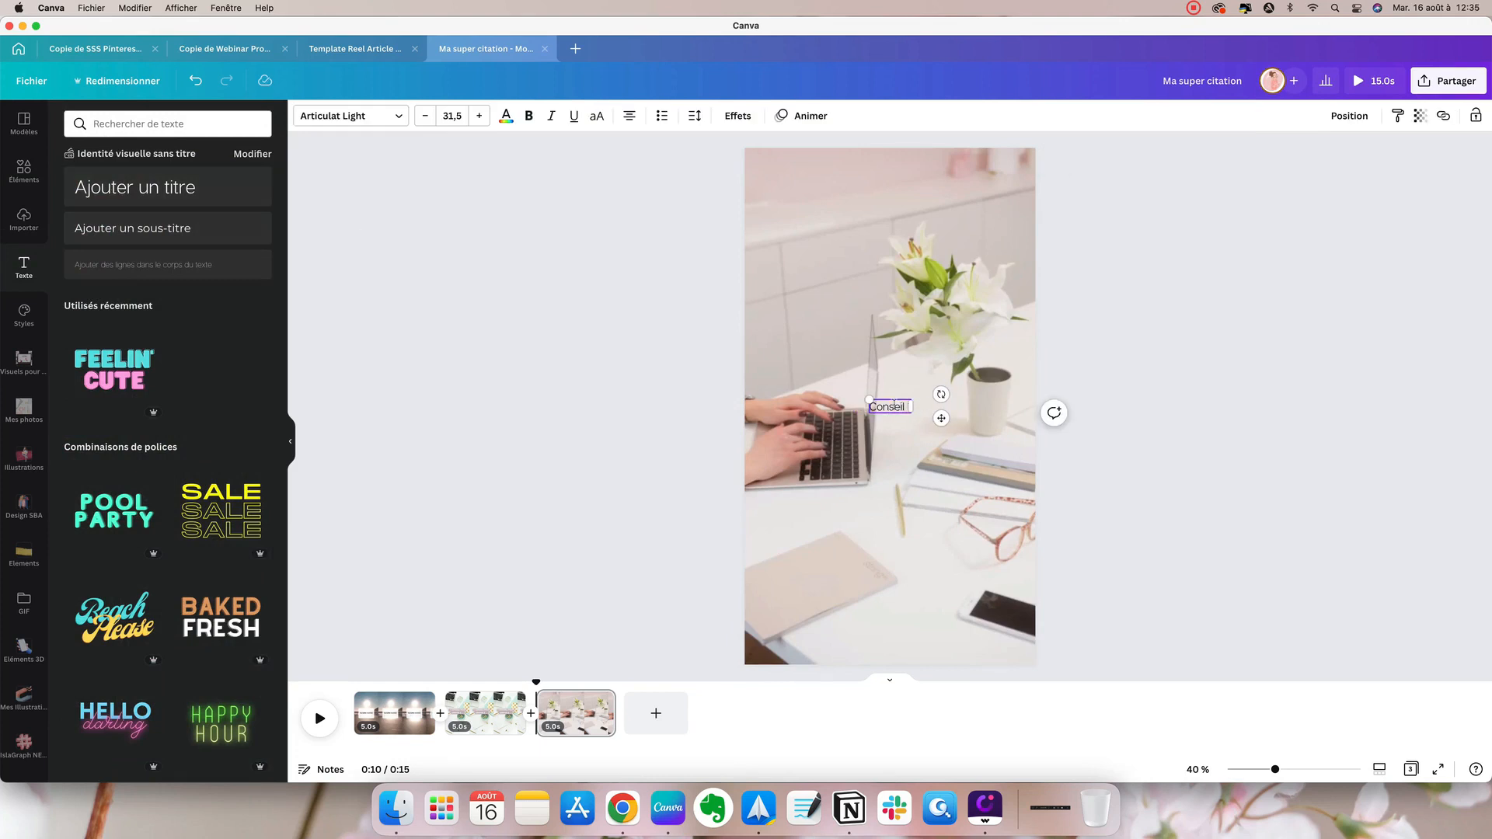
click(351, 116)
click(85, 190)
click(479, 115)
Apply the Arrière-plan effect to the "Conseil 1" text with a light blue-grey background
click(738, 116)
click(234, 375)
click(255, 551)
scroll(191, 466, down, 3)
click(81, 463)
Arrange three copies of the "Conseil 1" label in a staggered column down the third page
drag(927, 418, 889, 397)
drag(889, 397, 827, 498)
click(675, 545)
Change the number in the second page's title so it reads "6 conseils pour arriver à ...."
click(494, 711)
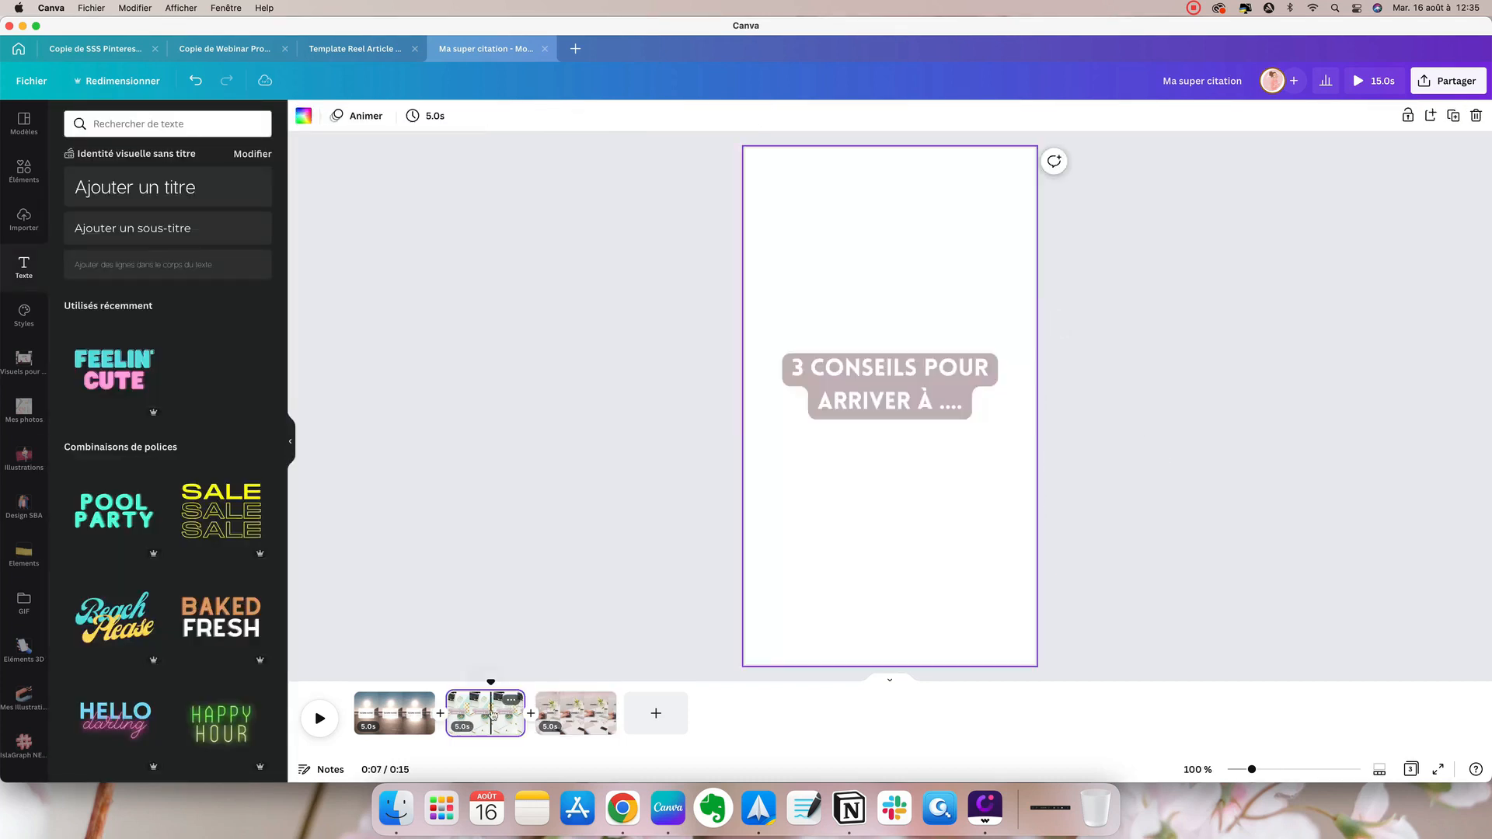
click(588, 727)
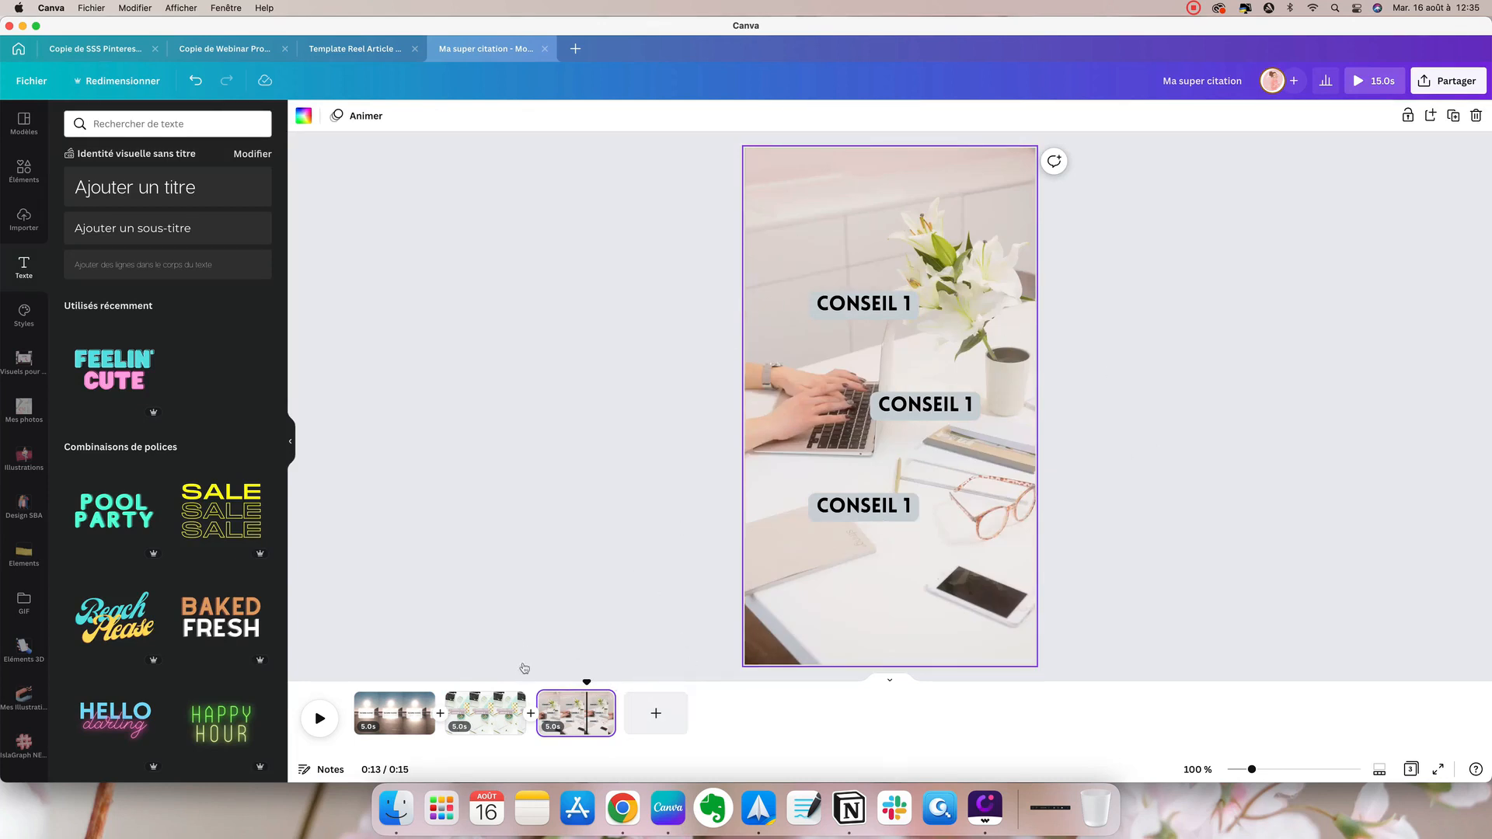
click(490, 707)
click(815, 375)
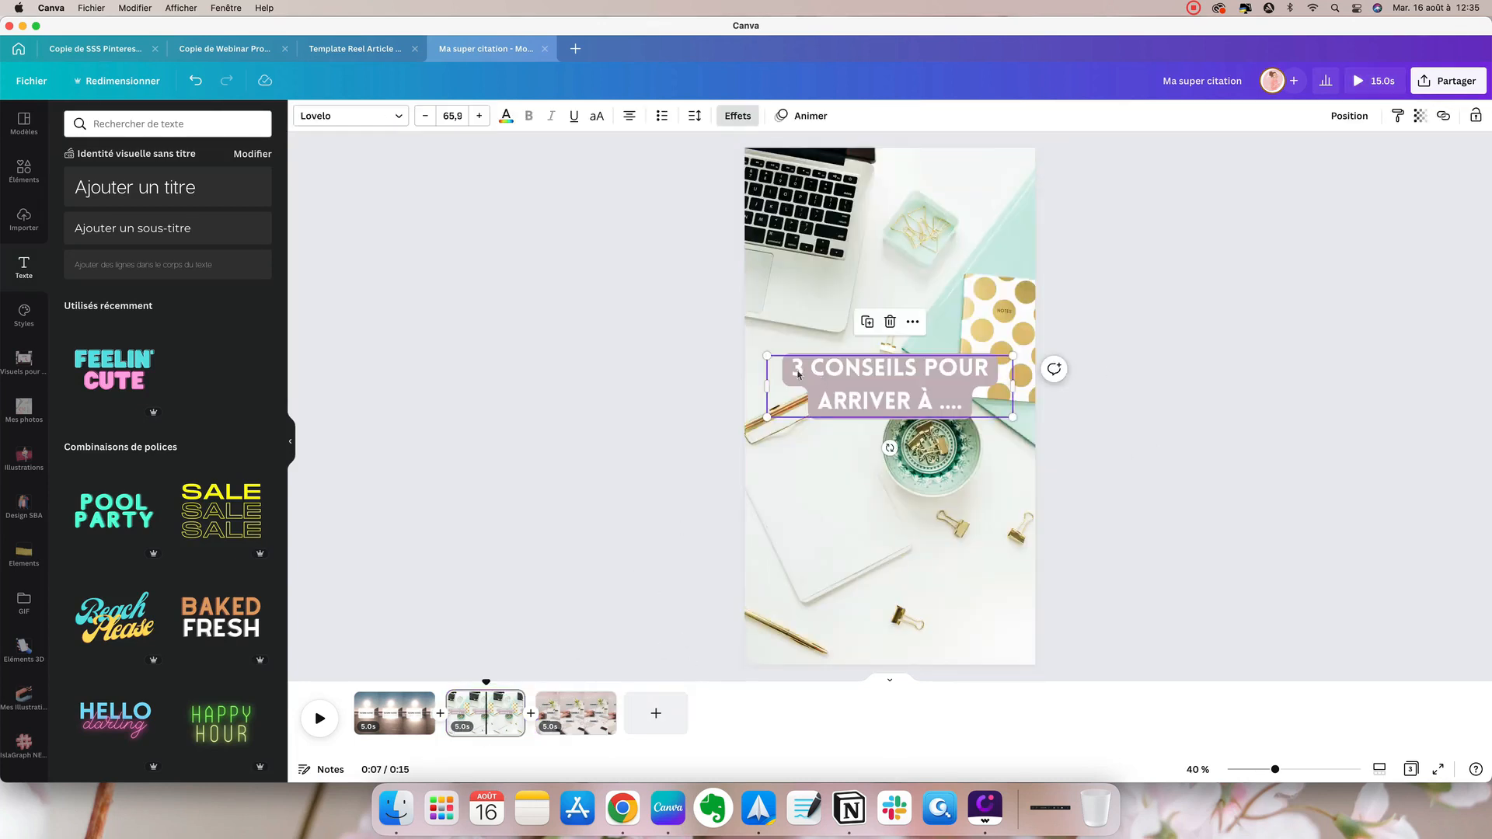
key(BackSpace)
key(BackSpace)
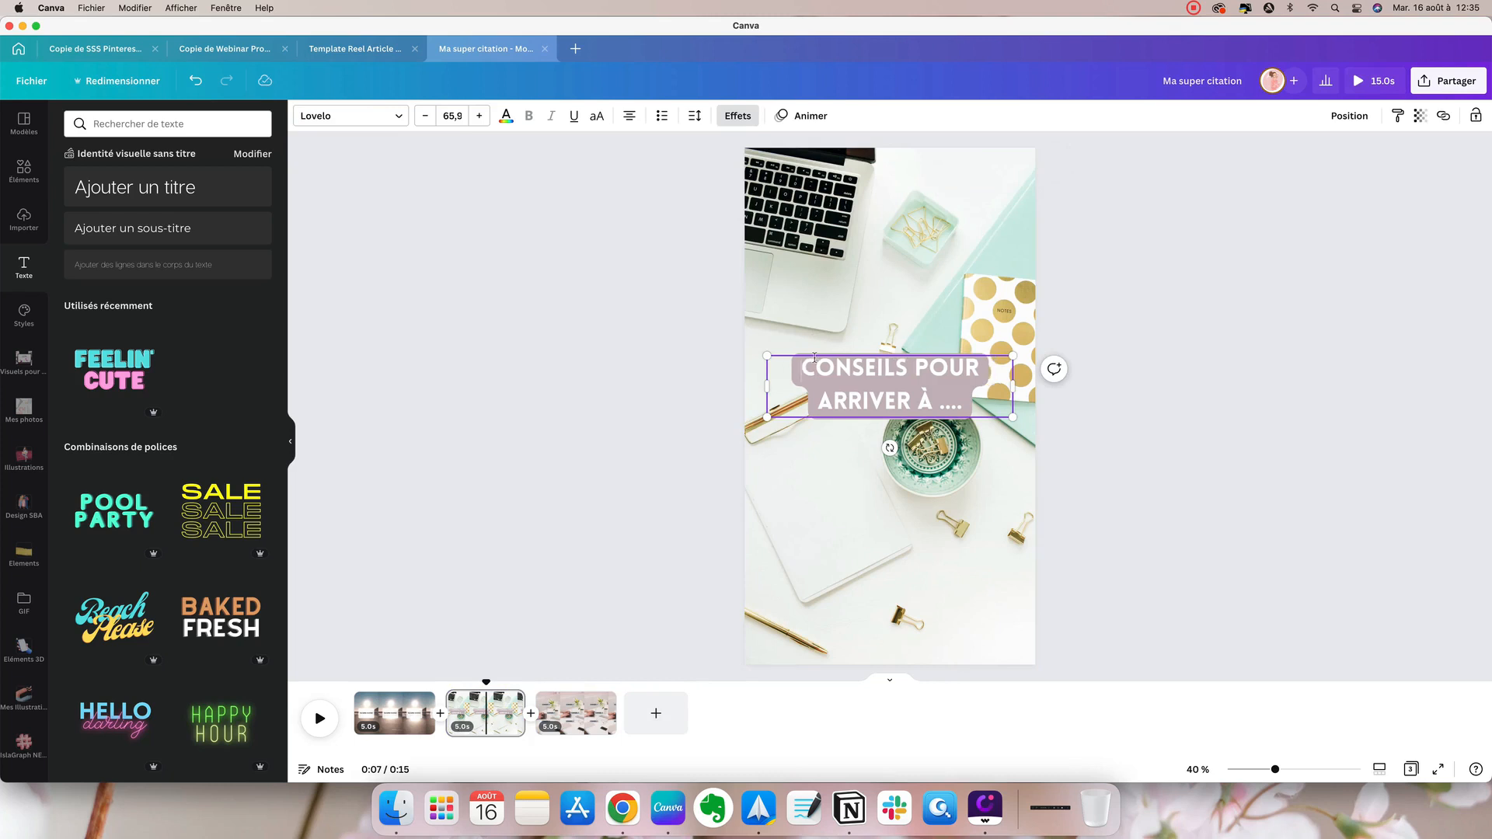
text(6)
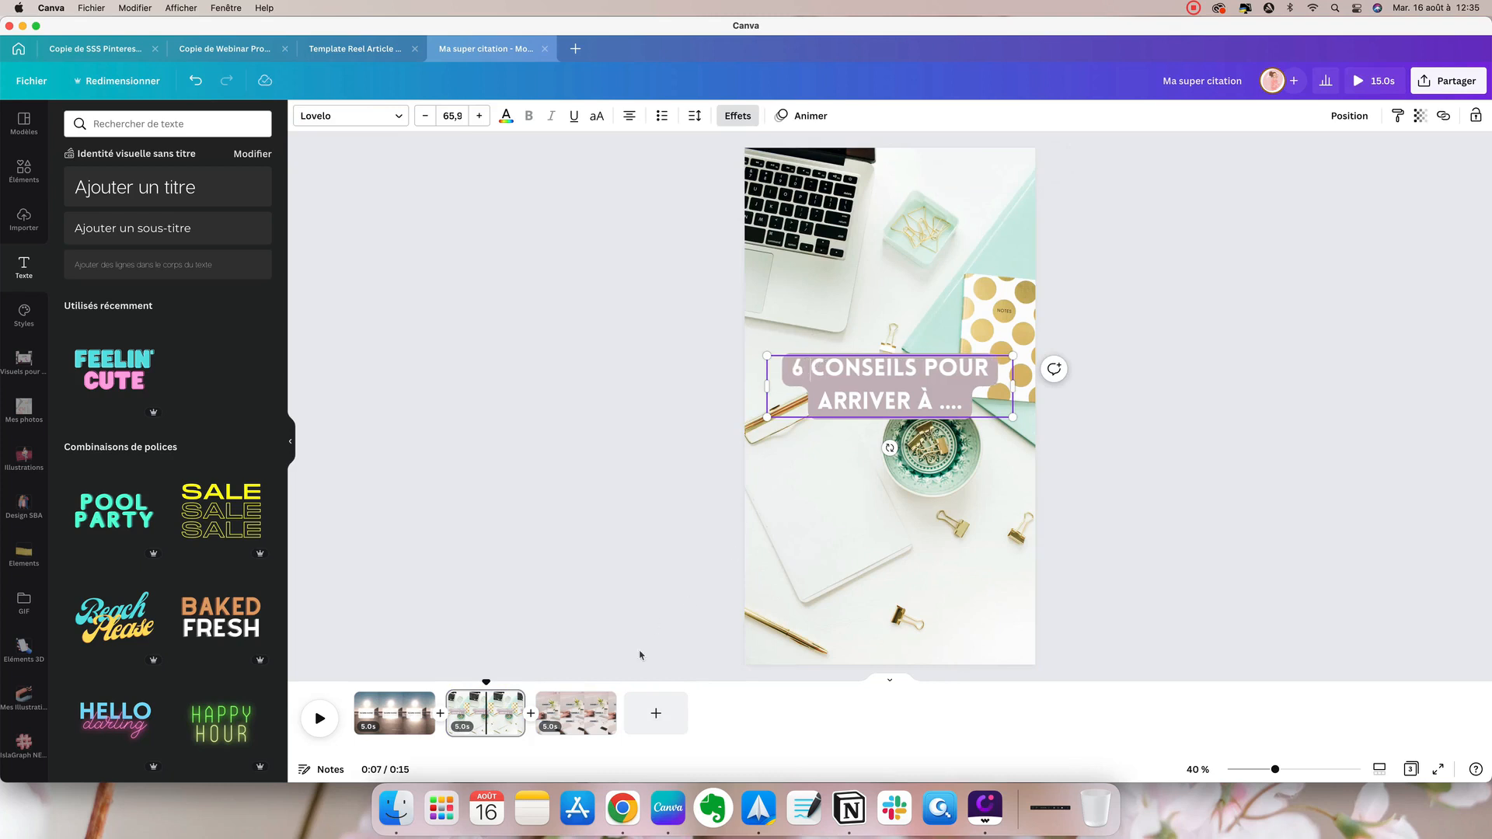
Add a fourth page and fill it with the vertical video of hands typing on a laptop at a white desk
click(599, 711)
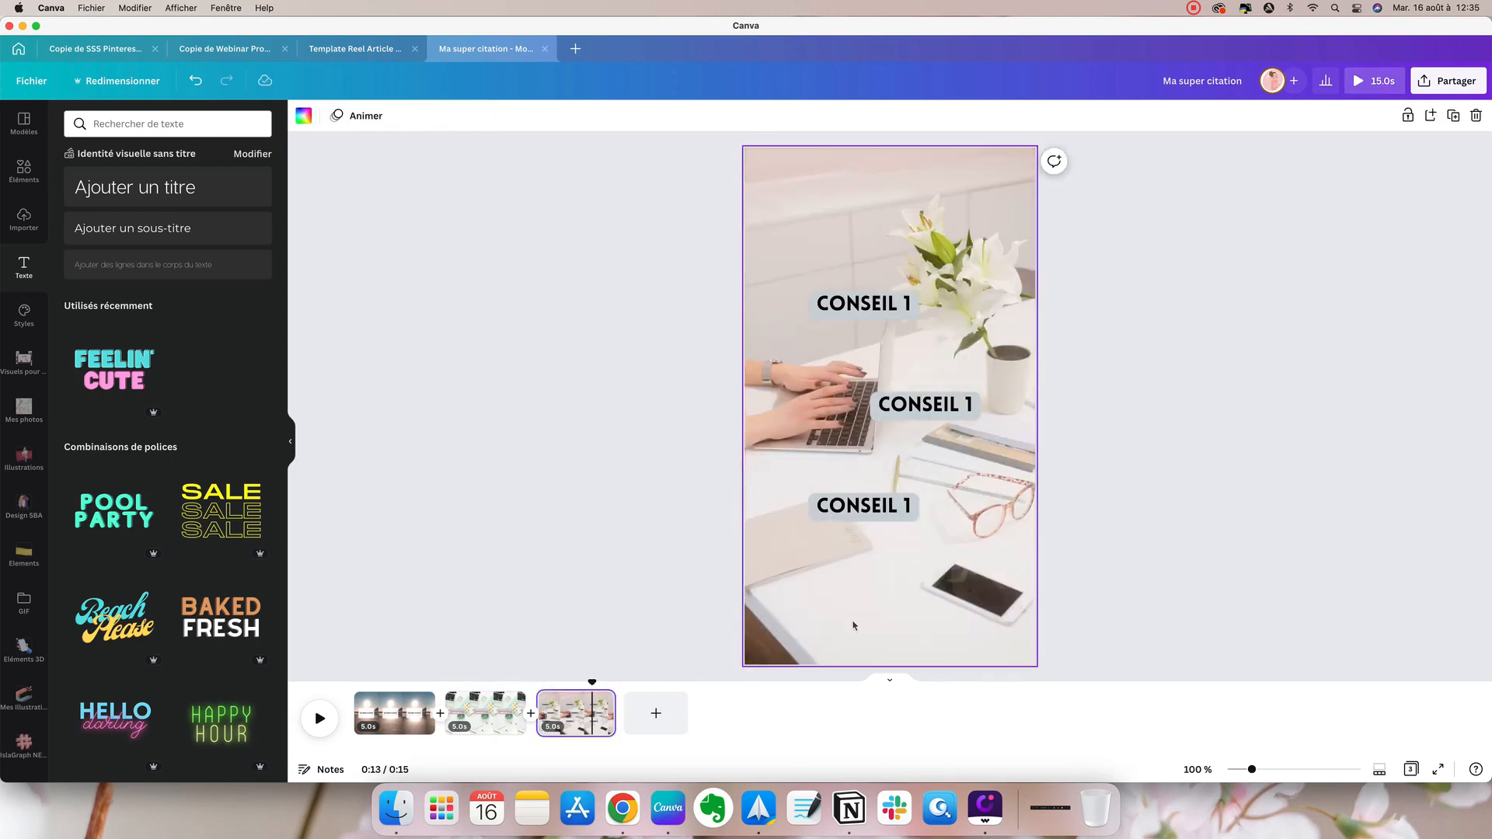
click(656, 713)
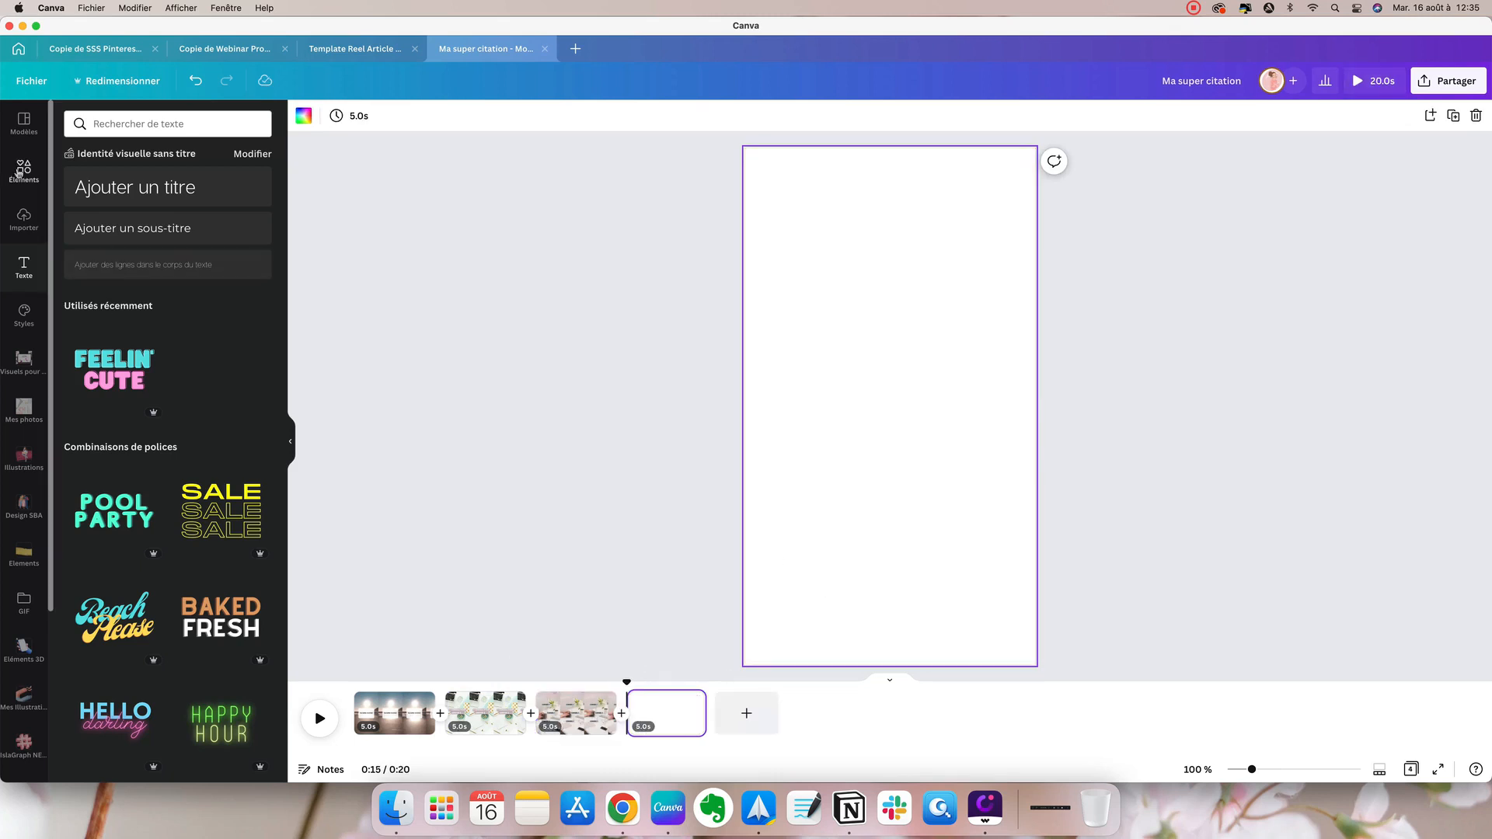
click(23, 171)
click(140, 335)
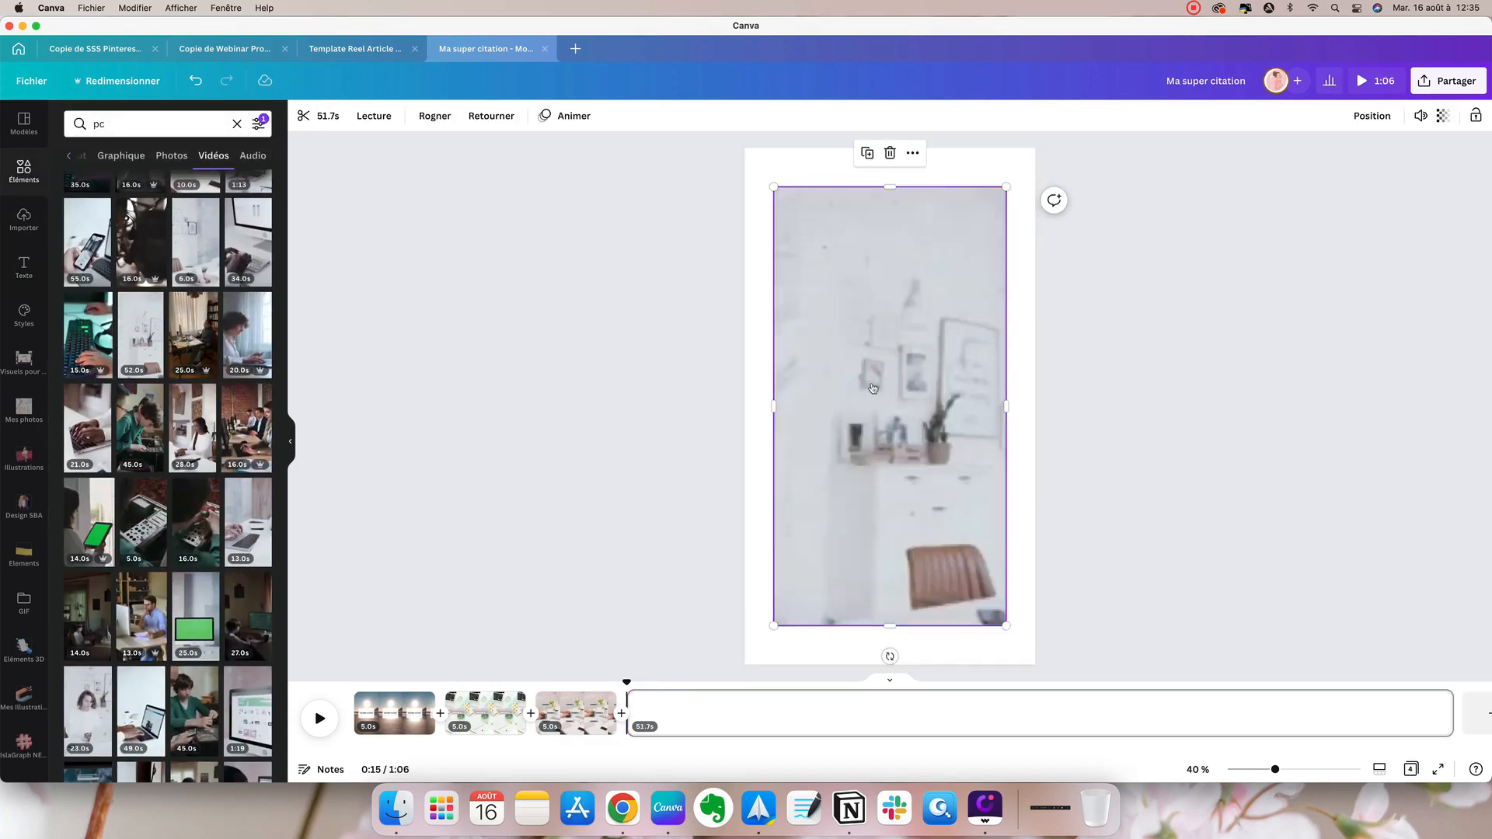
key(BackSpace)
scroll(194, 467, down, 2)
click(247, 416)
drag(886, 404, 871, 392)
drag(1007, 639, 1039, 672)
Trim the fourth page's video clip to about 5 seconds
click(318, 115)
drag(1449, 117, 778, 119)
click(1471, 116)
Paste three copies of the "Conseil 1" label onto the fourth page and stagger them down the video
key(super+v)
drag(856, 292, 843, 271)
key(super+v)
drag(856, 292, 869, 476)
key(super+v)
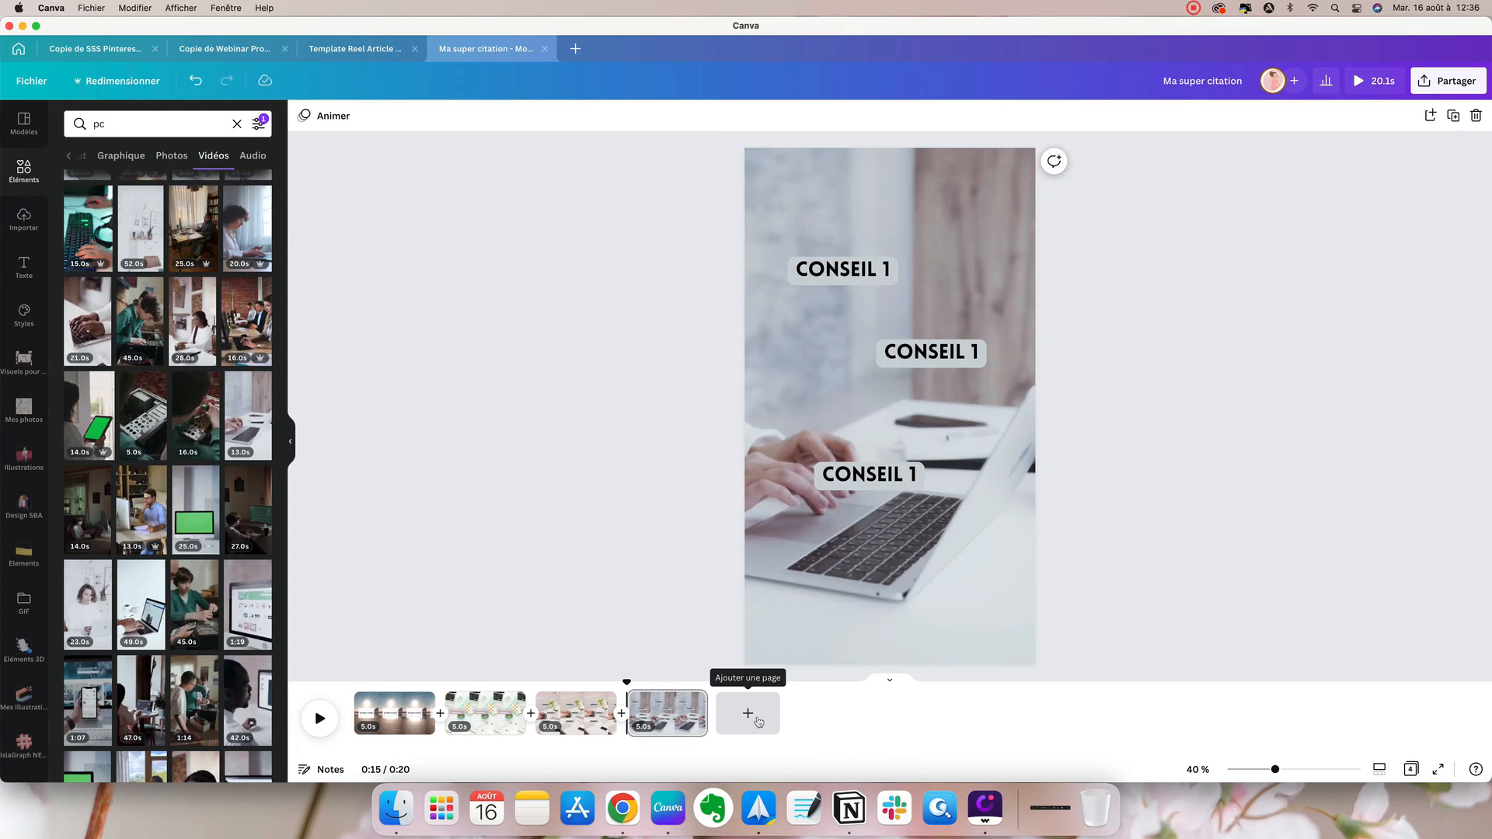
Add a fifth page and apply a template with line-drawn leaves, a flower and a script title
click(758, 721)
click(21, 122)
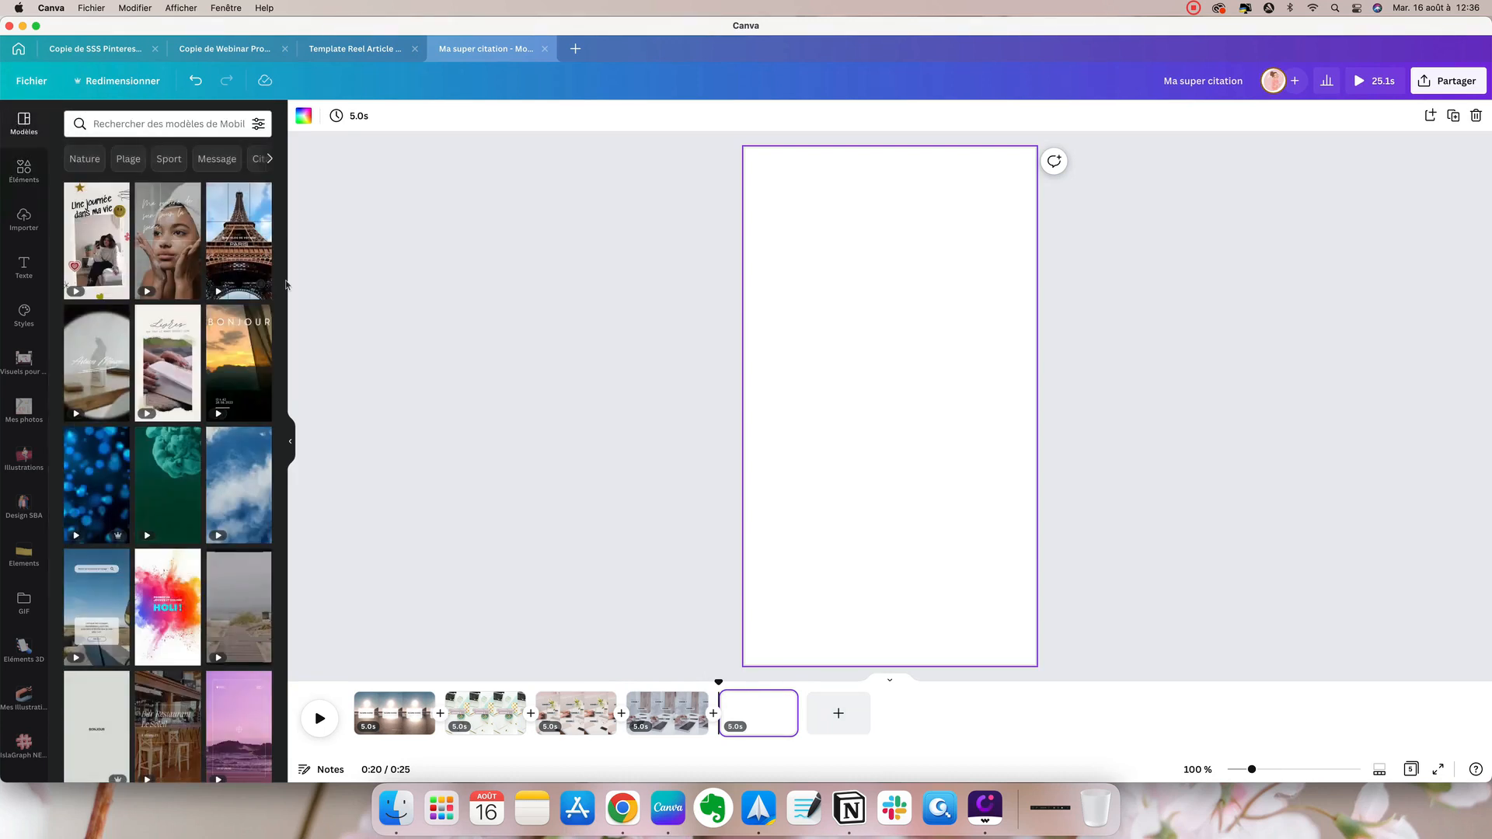
scroll(206, 253, down, 3)
scroll(207, 252, down, 2)
click(140, 125)
click(113, 183)
scroll(117, 388, down, 4)
click(100, 434)
double_click(964, 468)
text(Abonne-toi)
double_click(890, 508)
text(@moncompte)
Recolor the fifth page's background pale mauve and its leaf drawings a darker mauve
click(890, 575)
click(303, 115)
click(114, 611)
click(892, 204)
click(303, 116)
click(221, 610)
click(802, 280)
click(221, 610)
click(890, 603)
click(222, 610)
Place the uploaded illustration of the woman in a pink sweater above "Abonne-toi" and recolor the flower drawing to match the leaves
click(23, 220)
scroll(167, 467, down, 20)
drag(244, 293, 894, 326)
click(960, 369)
click(300, 117)
click(221, 610)
click(1127, 373)
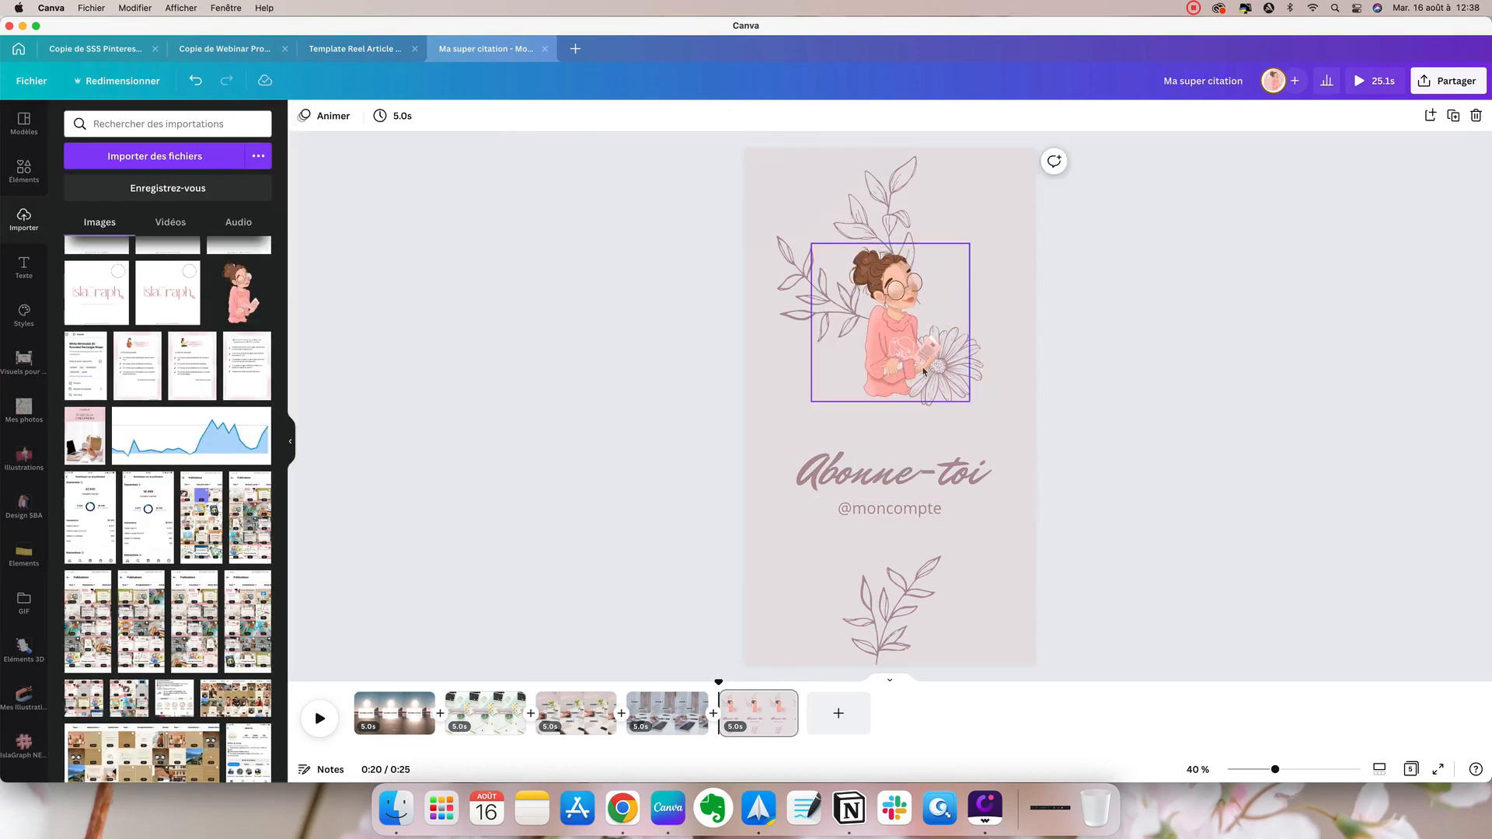
Enlarge the woman illustration slightly and reposition it between the leaves and the flower
click(894, 334)
drag(809, 404, 789, 425)
drag(890, 334, 902, 345)
click(1179, 436)
Play the reel from the start of the second page to review the pages in sequence
click(480, 722)
drag(491, 683, 452, 684)
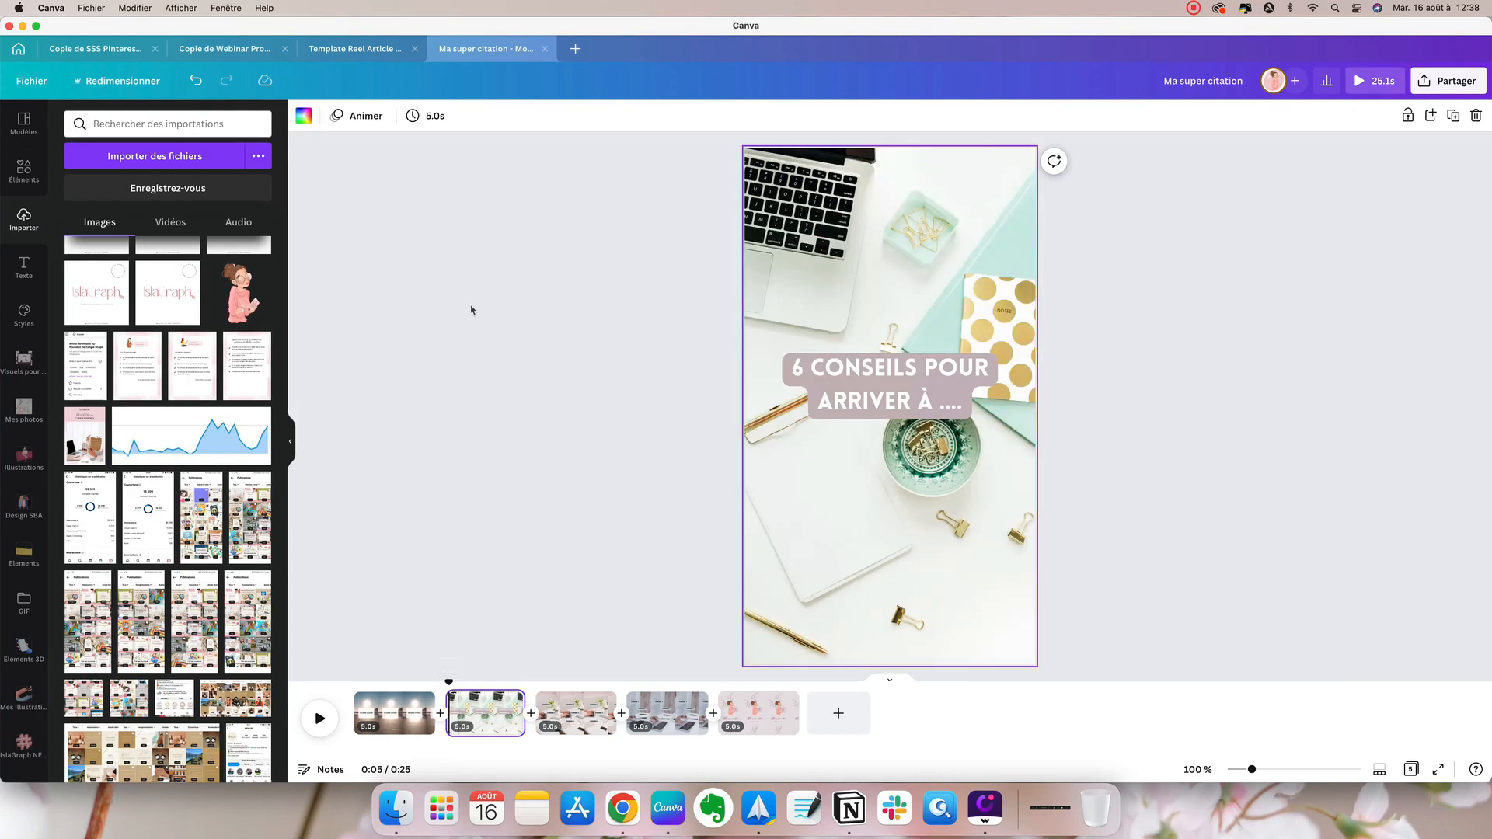
click(320, 719)
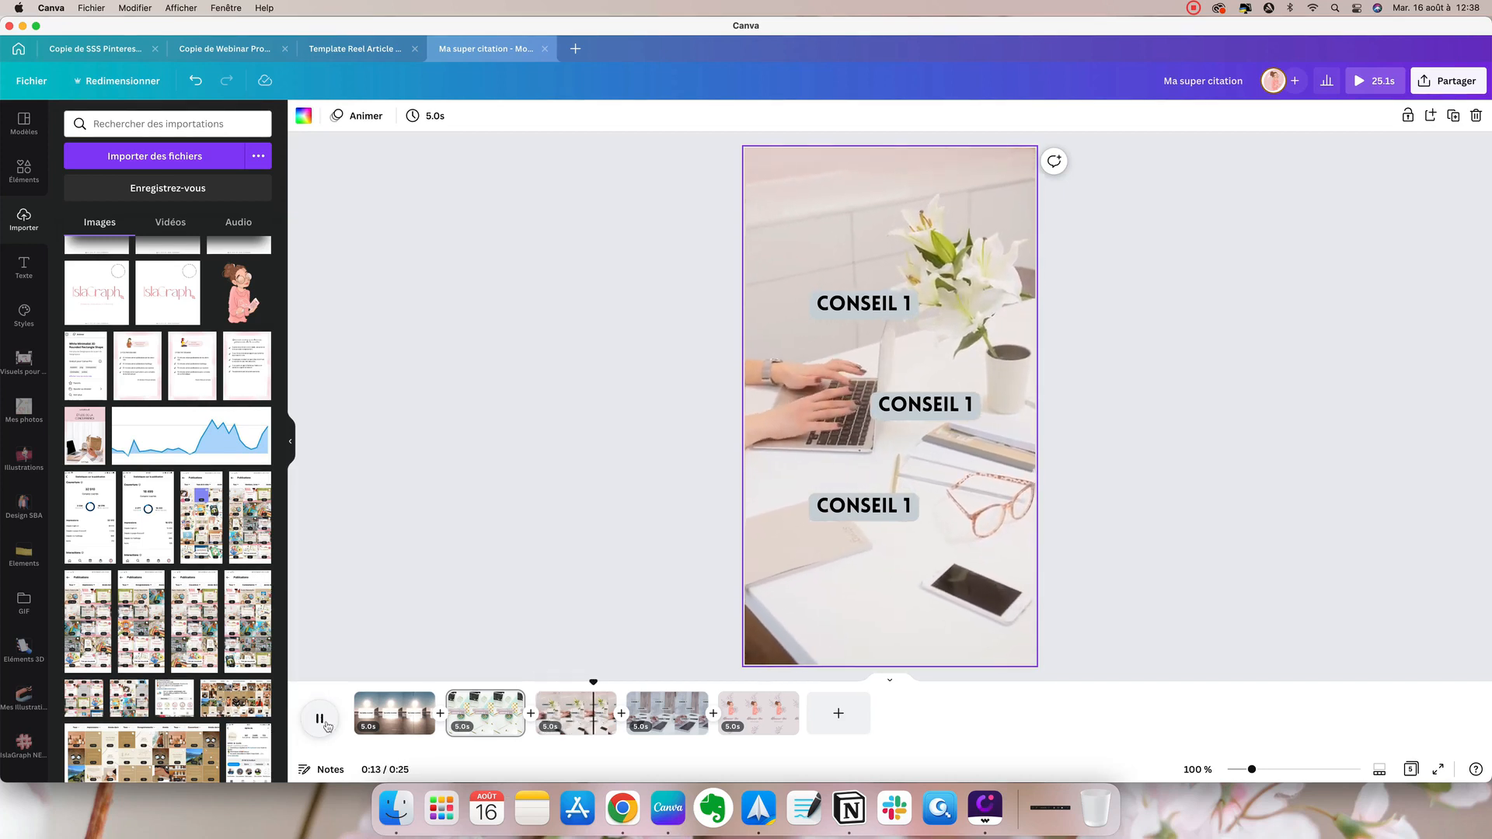
click(320, 719)
Apply the Pop page animation to the second page and a combined transition between the second and third pages
click(507, 711)
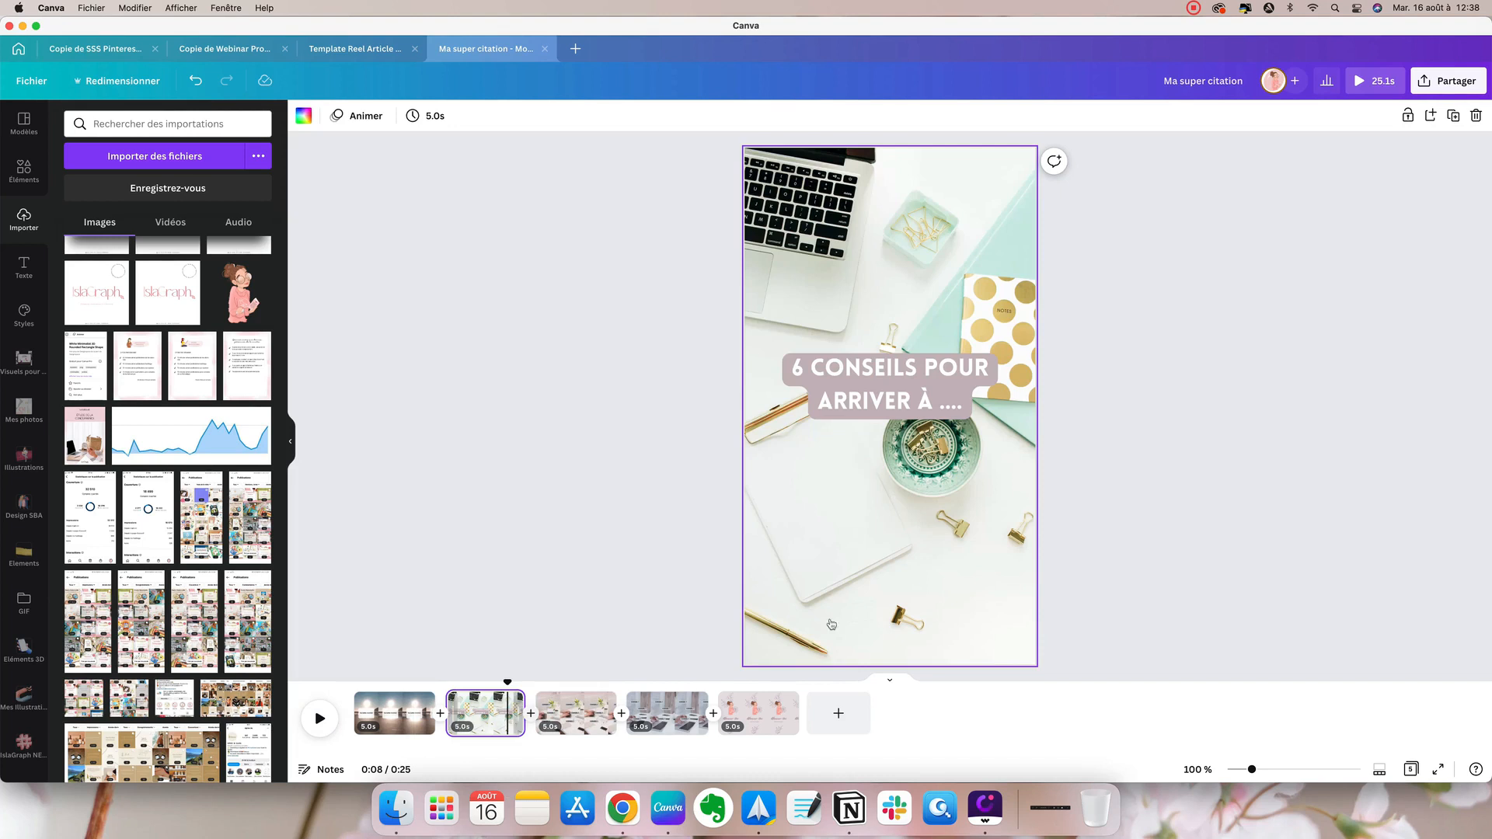
click(370, 117)
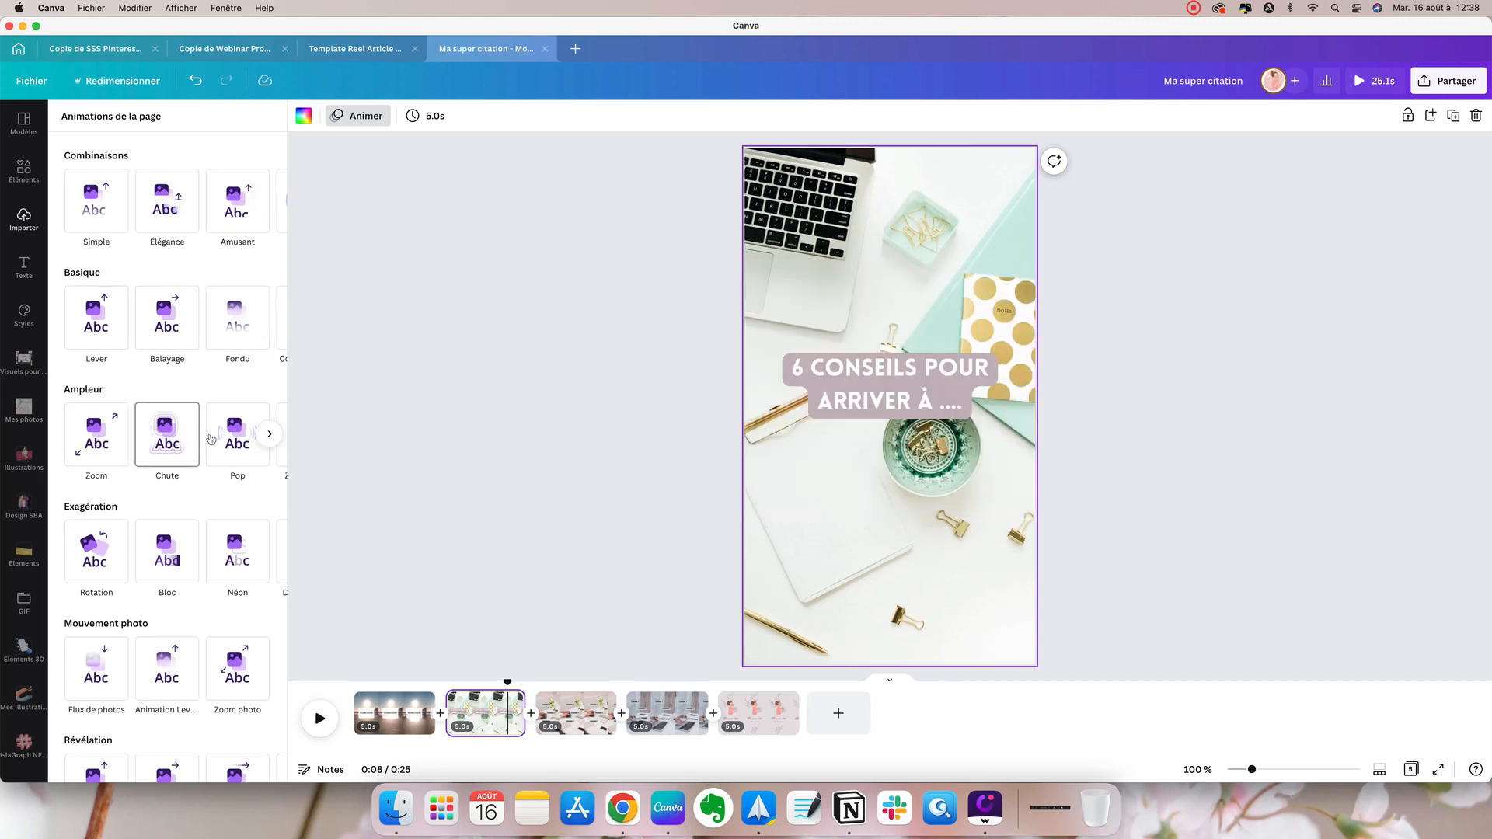
click(237, 437)
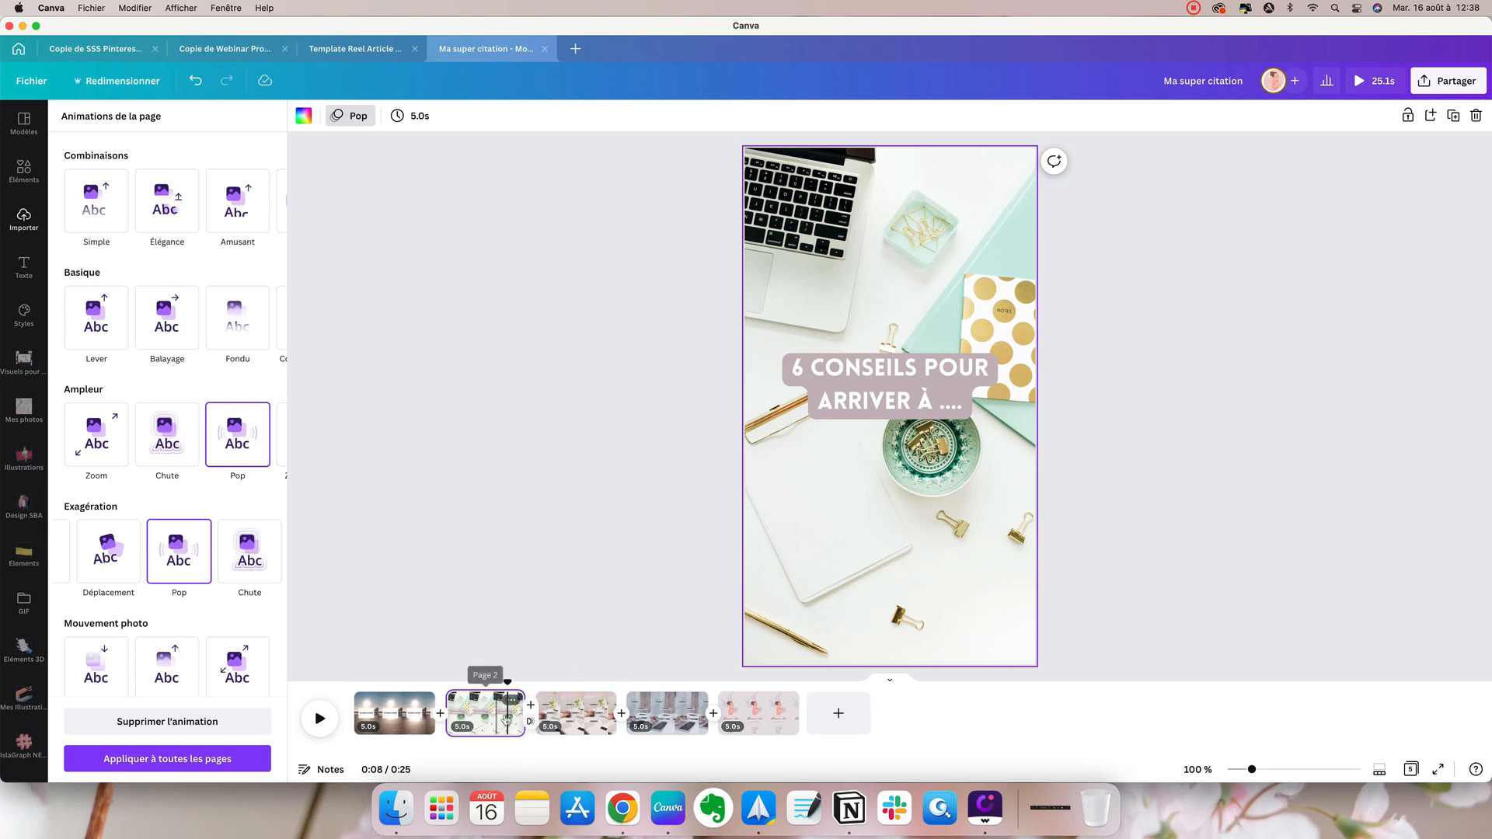
click(531, 722)
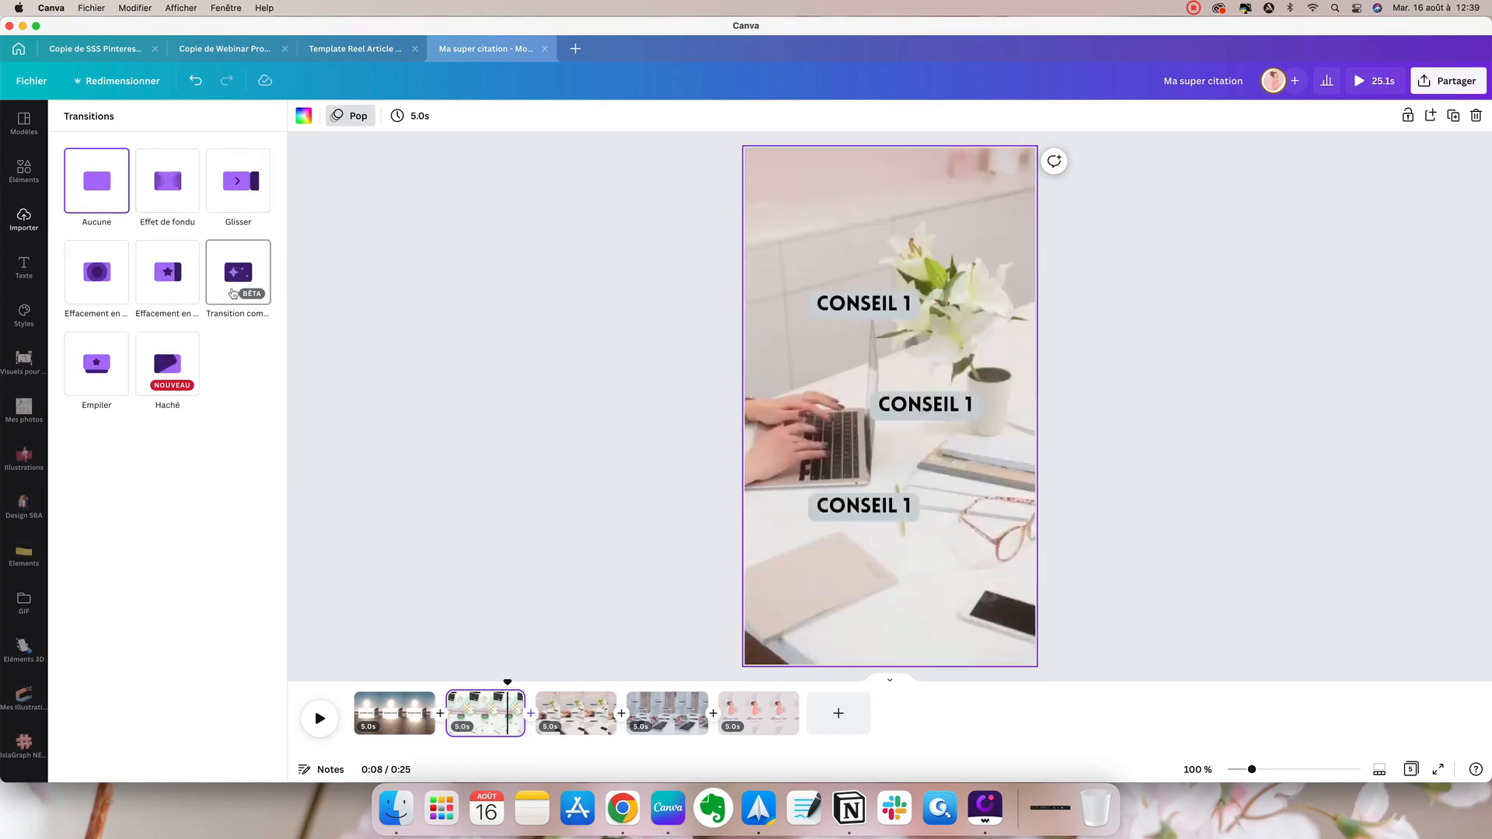
click(237, 273)
Apply the Élégance page animation to the third page and a combined transition between the third and fourth pages
click(589, 712)
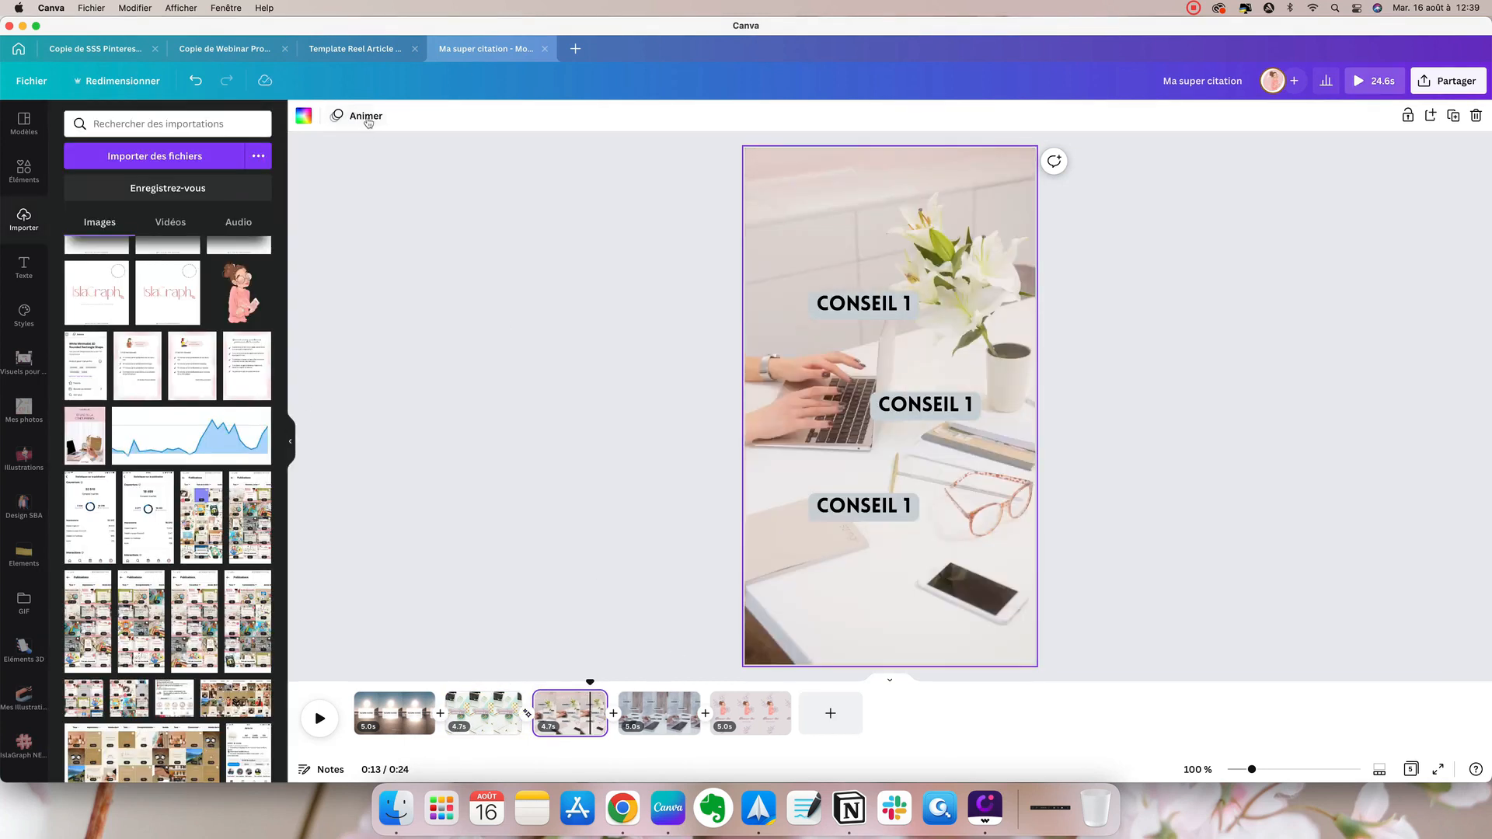
click(366, 118)
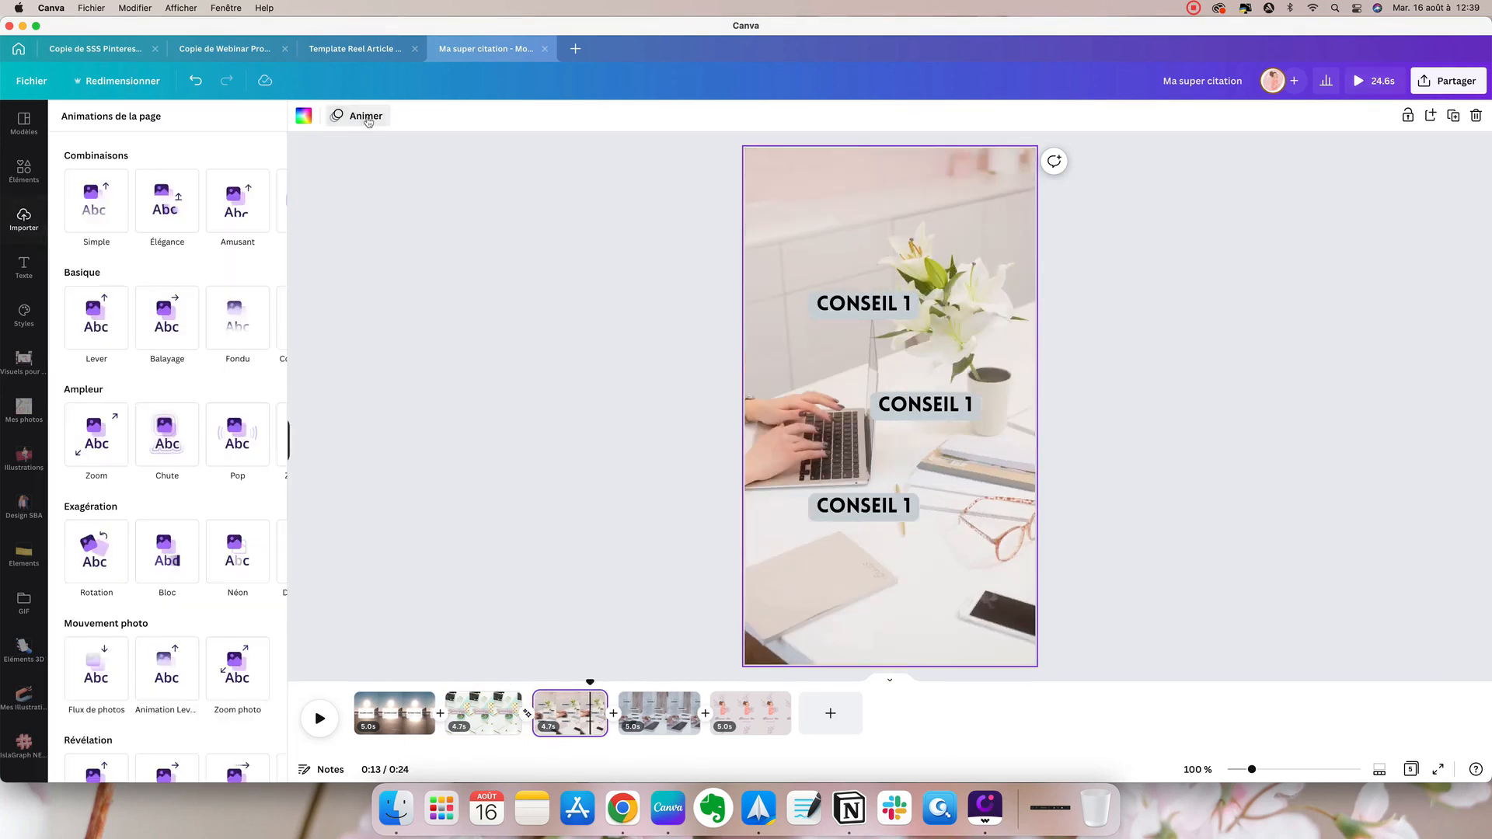
click(141, 215)
click(613, 712)
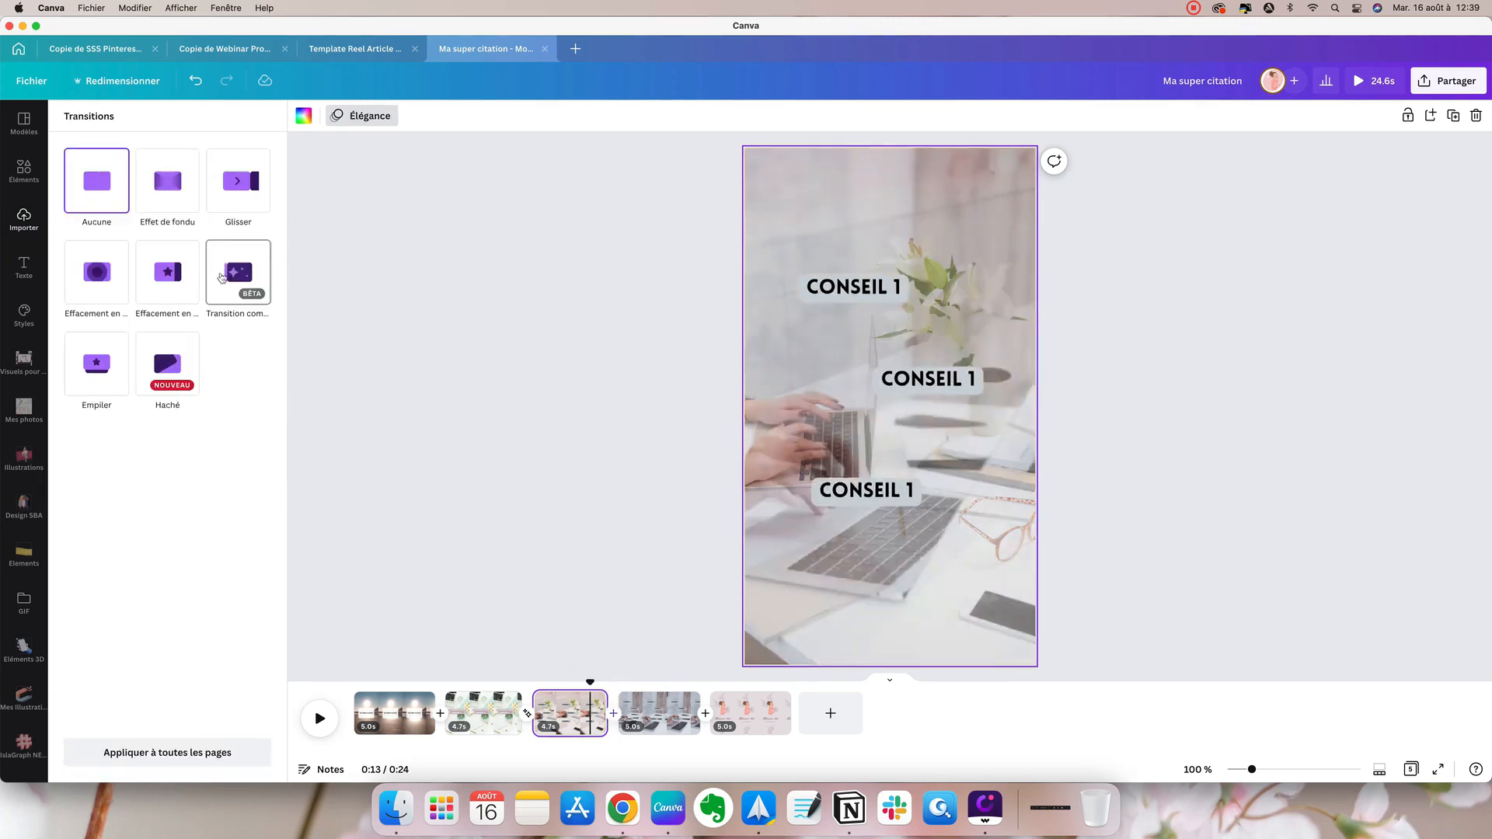
click(221, 277)
Apply the Élégance page animation to the fourth page and a combined transition between the fourth and fifth pages
click(657, 718)
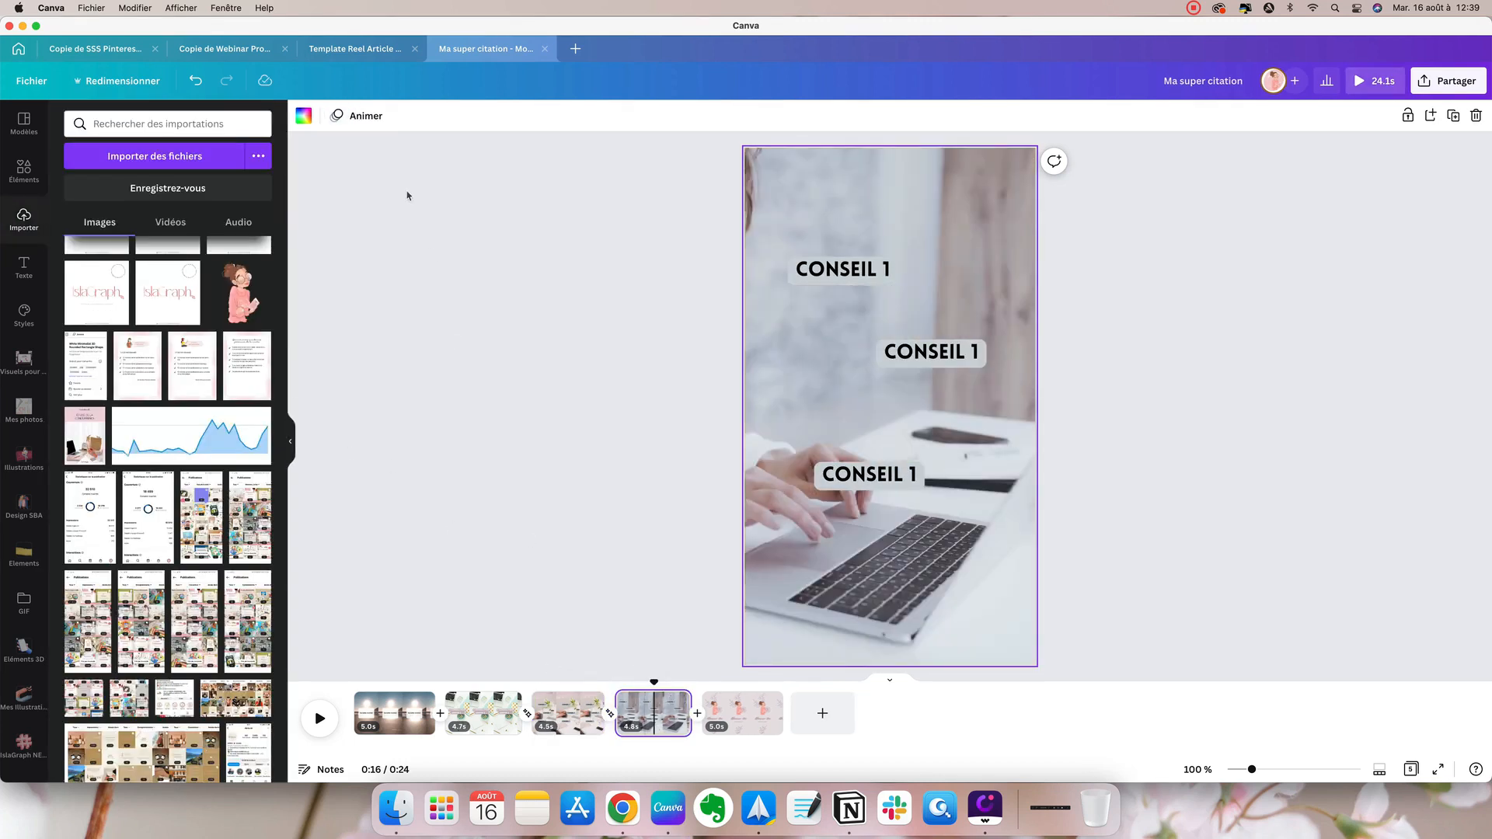
click(366, 122)
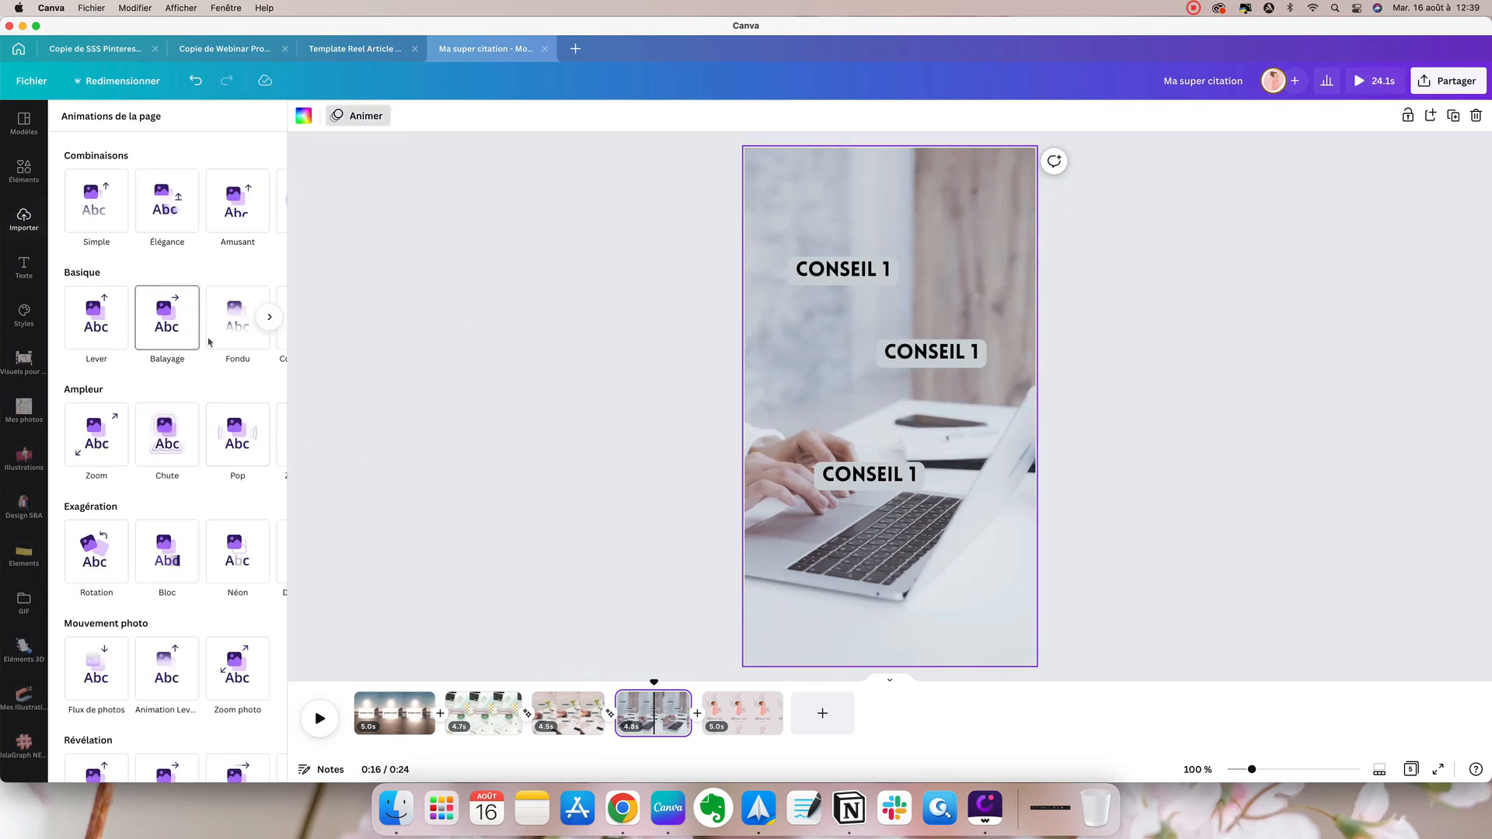
click(167, 201)
click(697, 713)
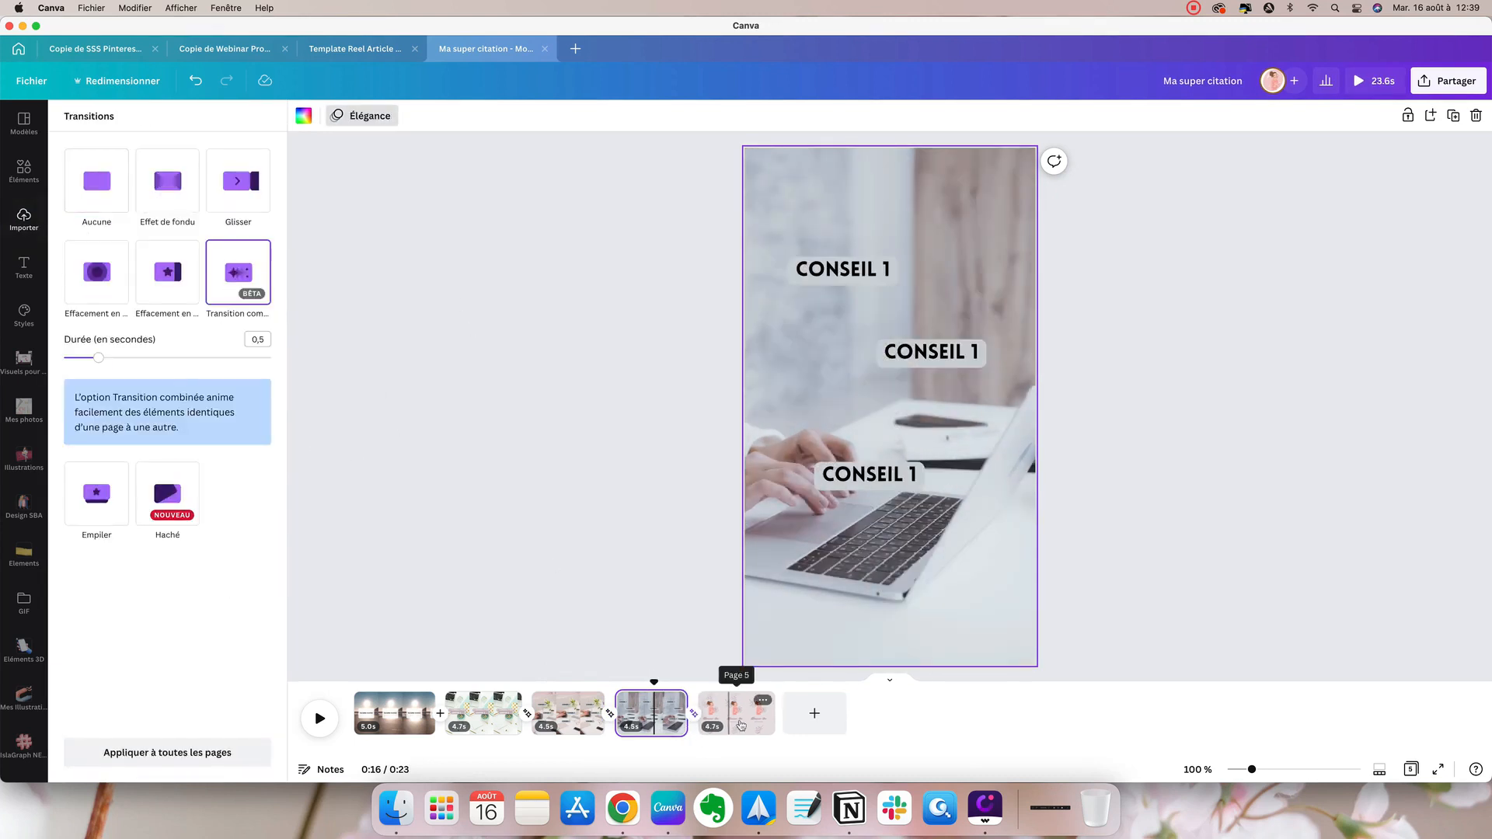
Apply the Chute page animation to the fifth page
click(743, 713)
click(384, 113)
click(167, 434)
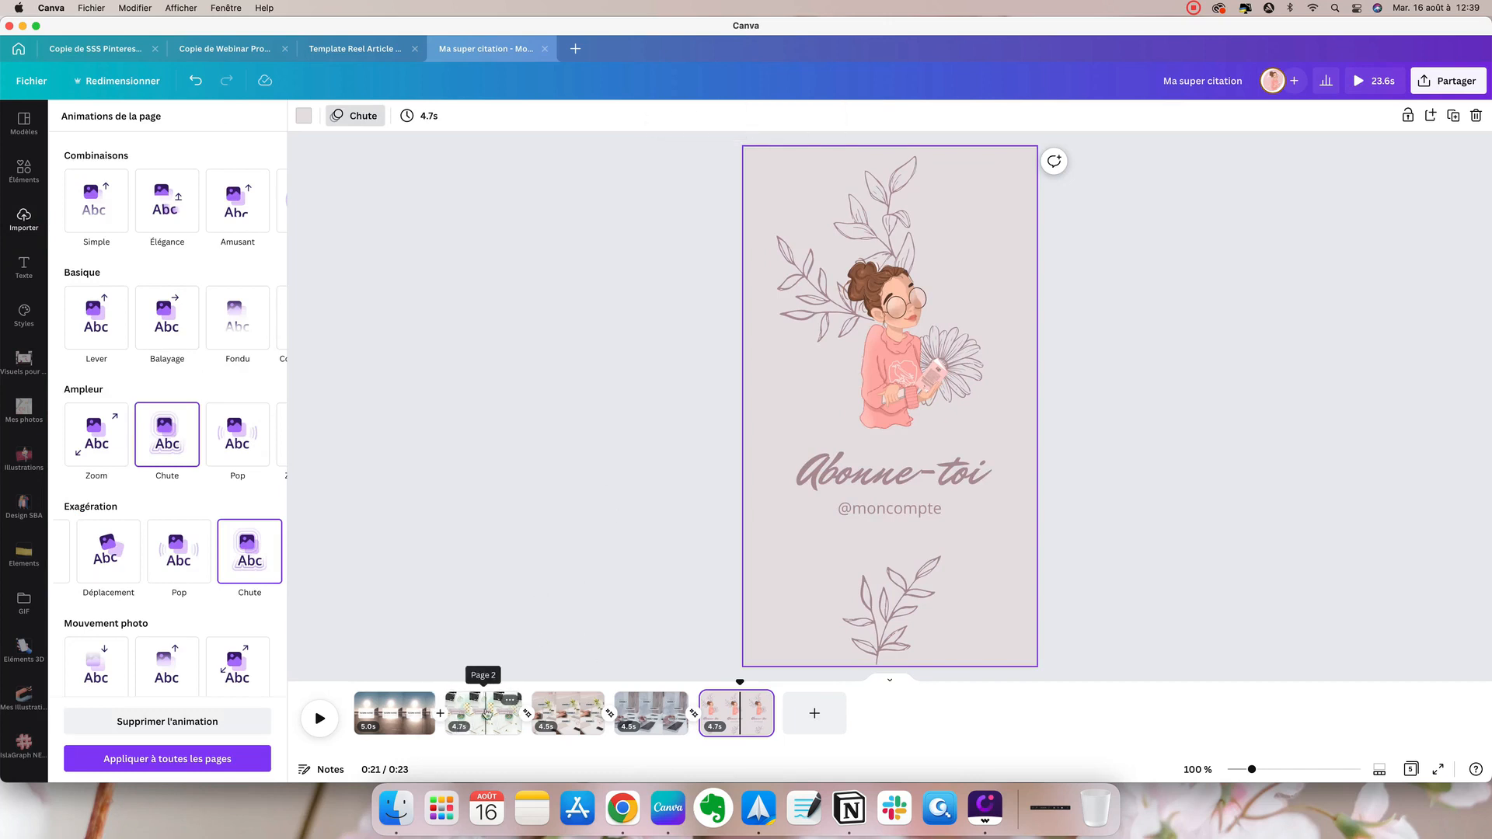
Set the second page's duration to 3.0 seconds
click(487, 713)
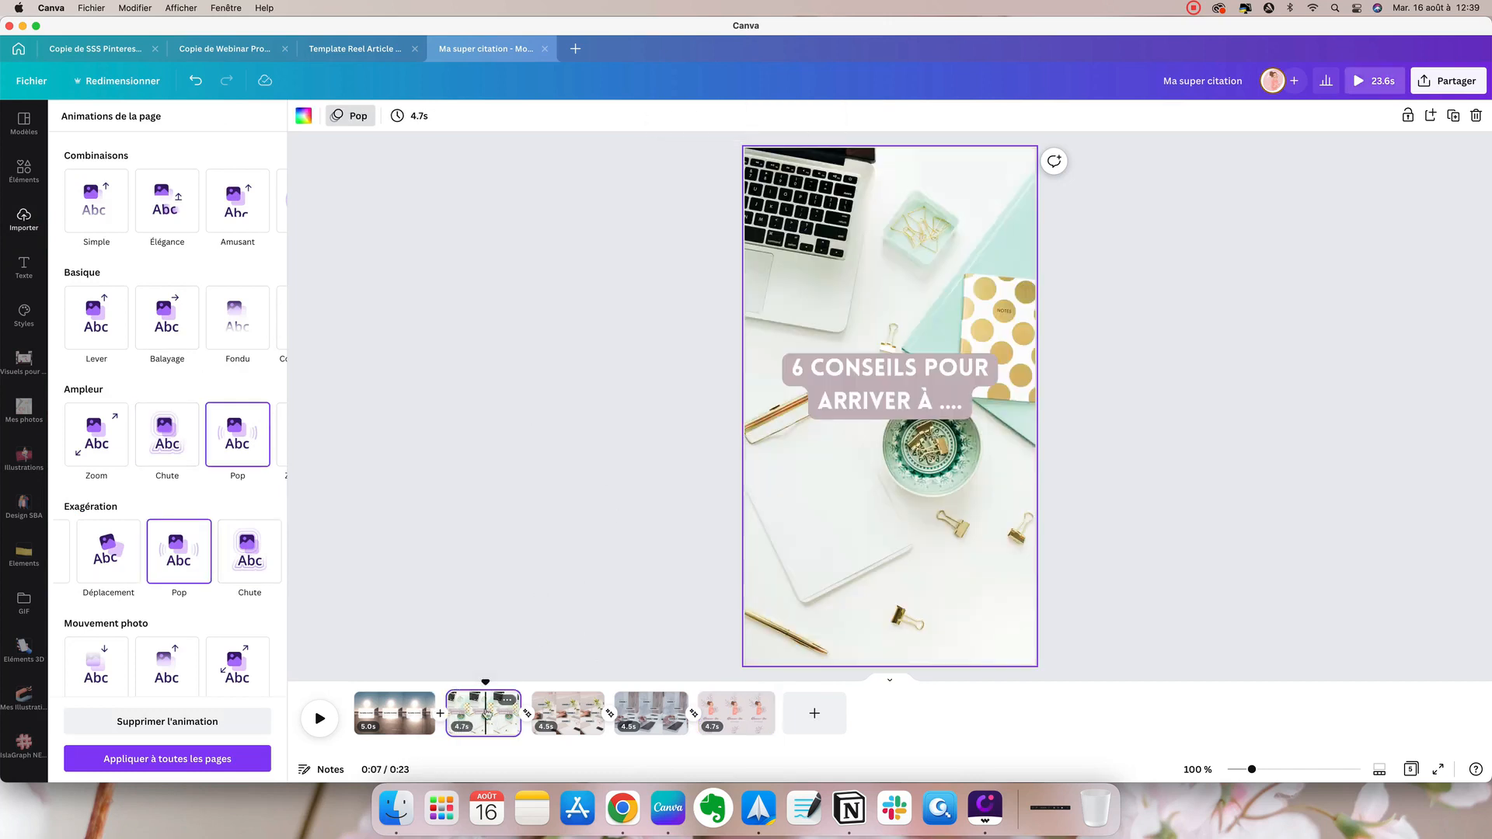
click(420, 116)
drag(431, 182, 419, 181)
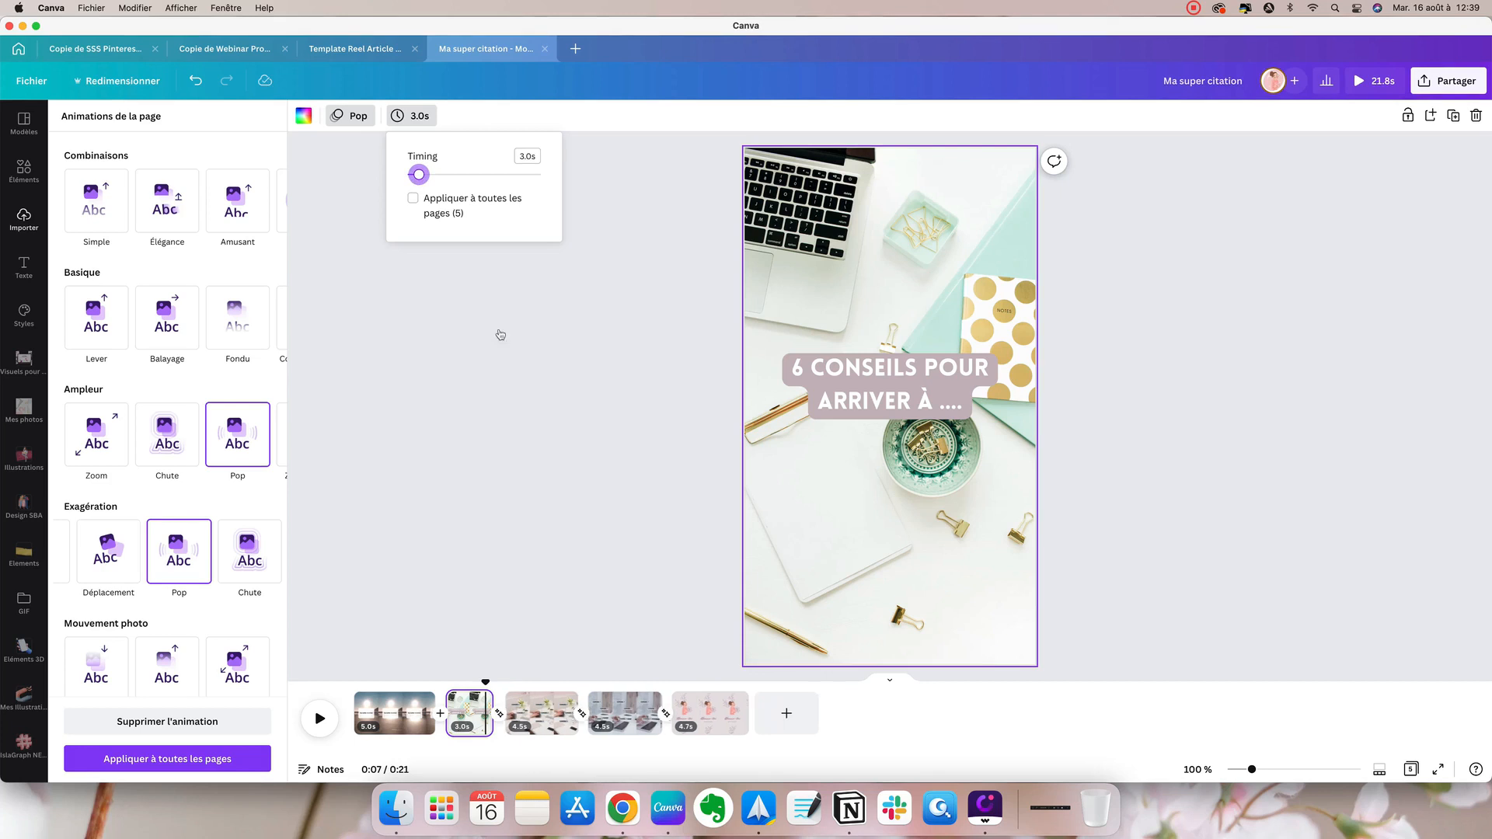
click(505, 335)
Play the reel from the second page through to the "Abonne-toi" page to check the animations and transitions
drag(486, 684, 447, 682)
click(319, 722)
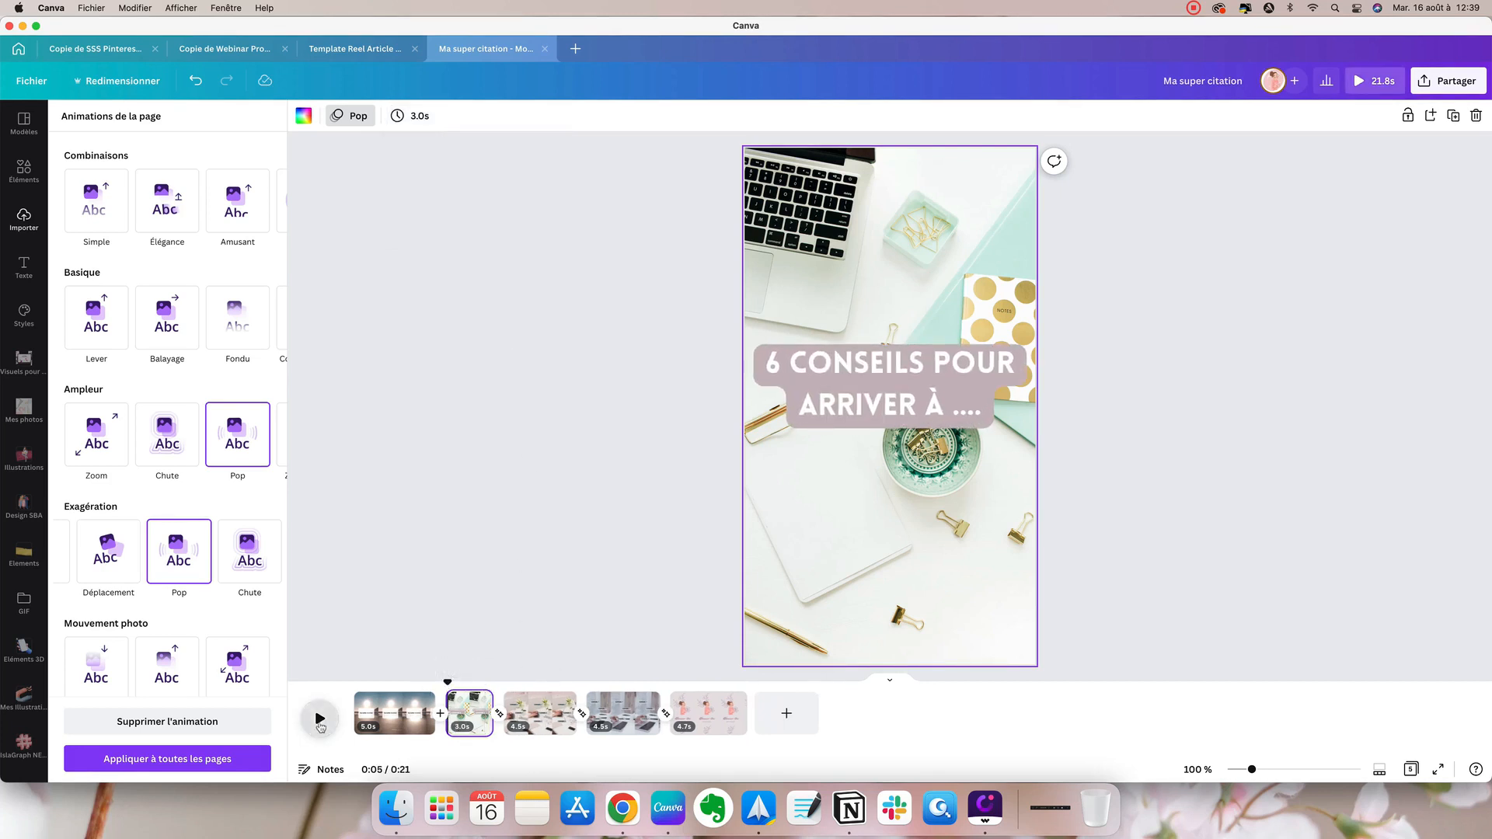
click(320, 722)
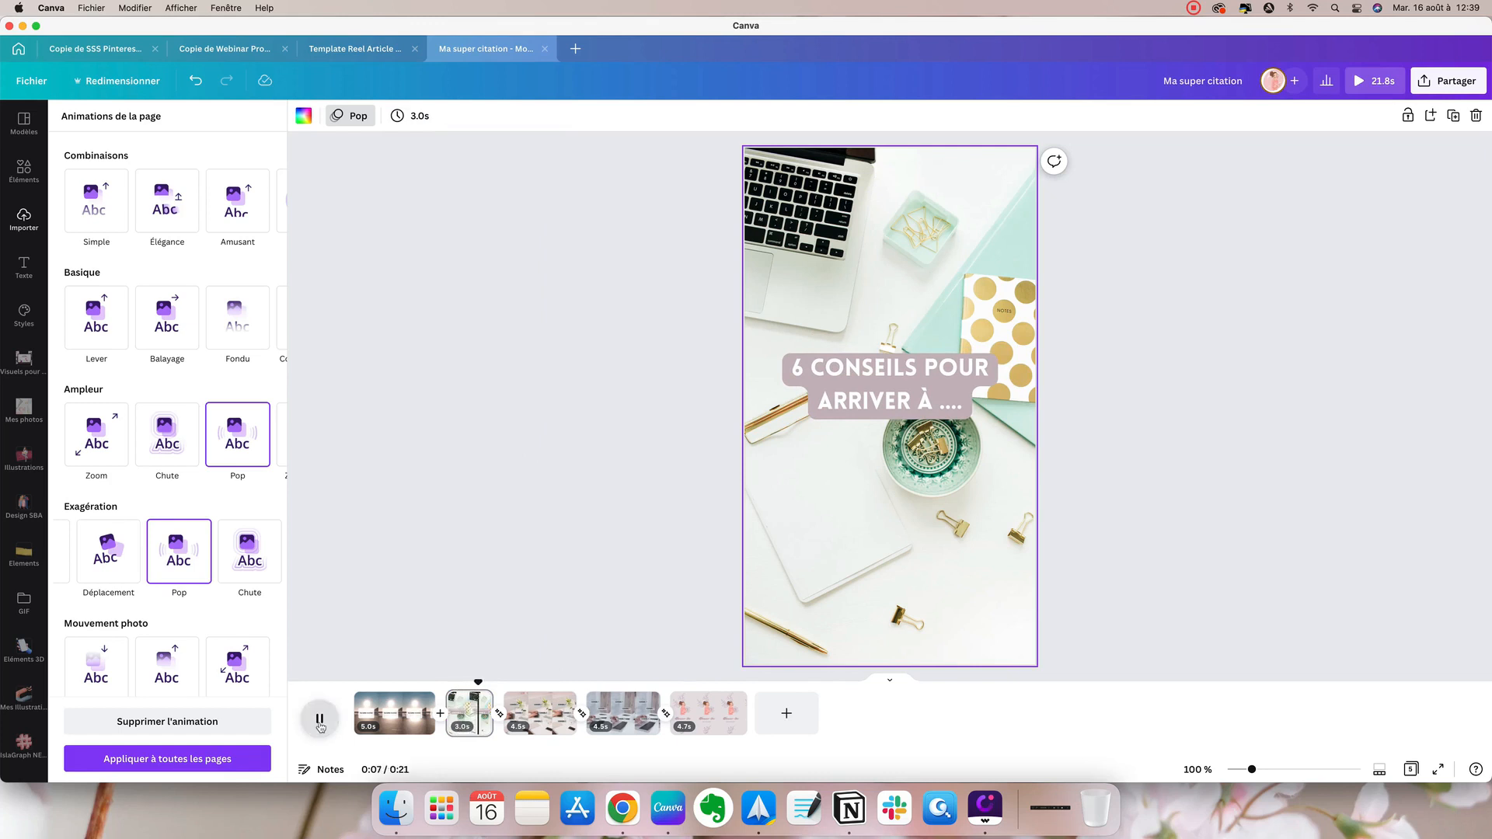
drag(471, 683, 441, 684)
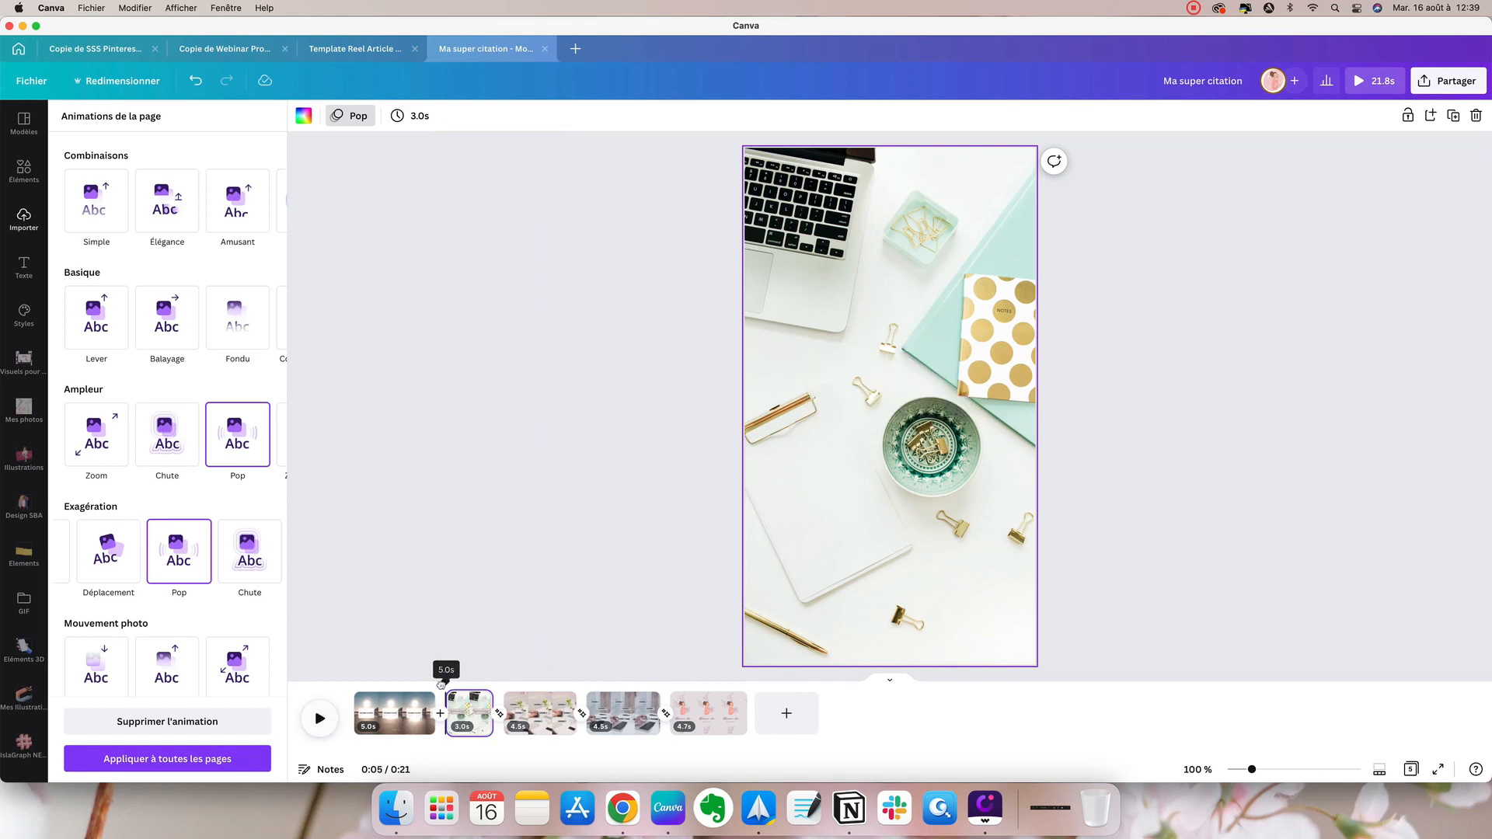
click(319, 723)
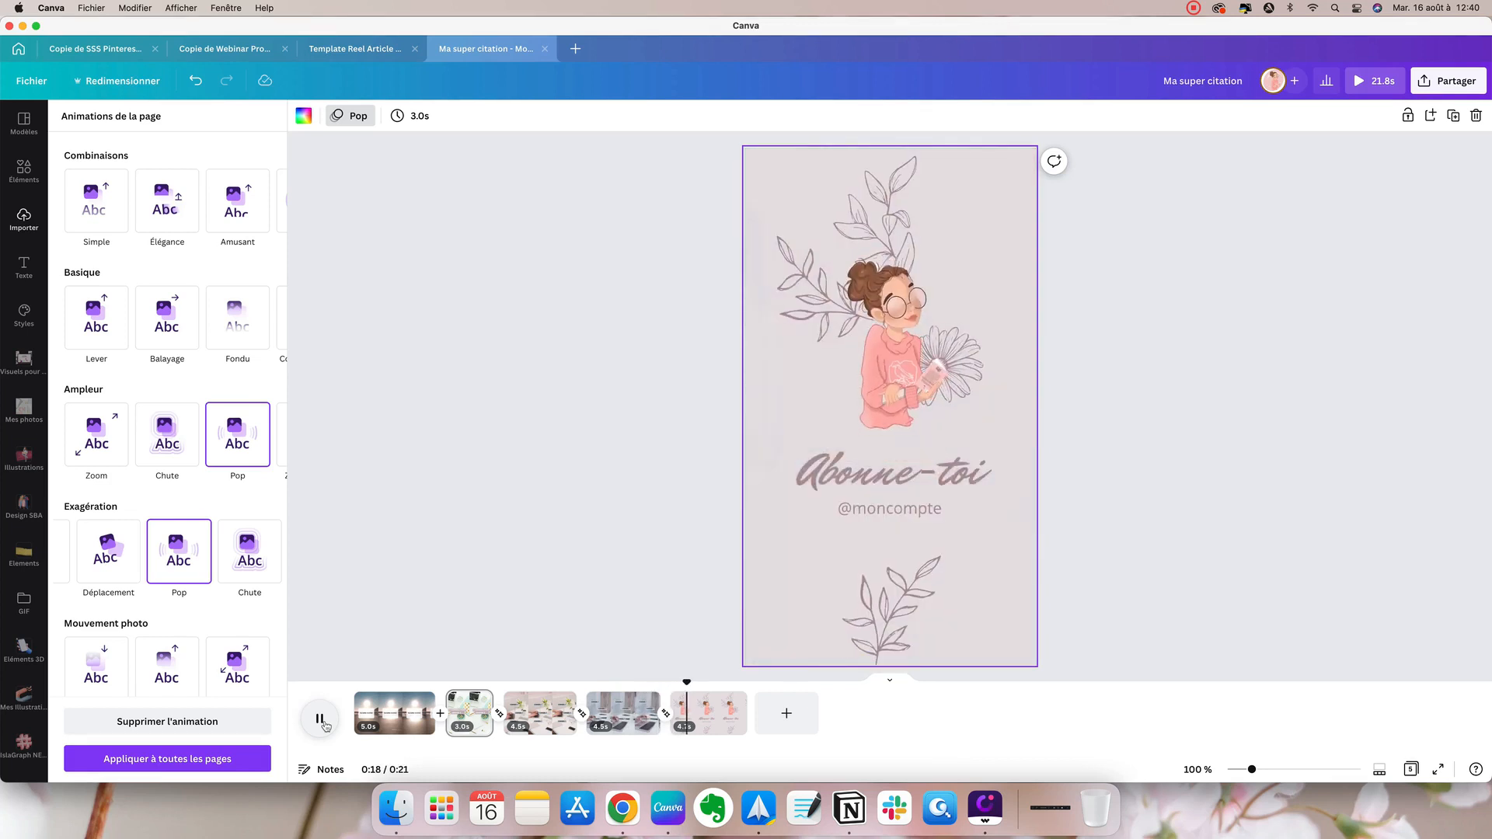
click(321, 720)
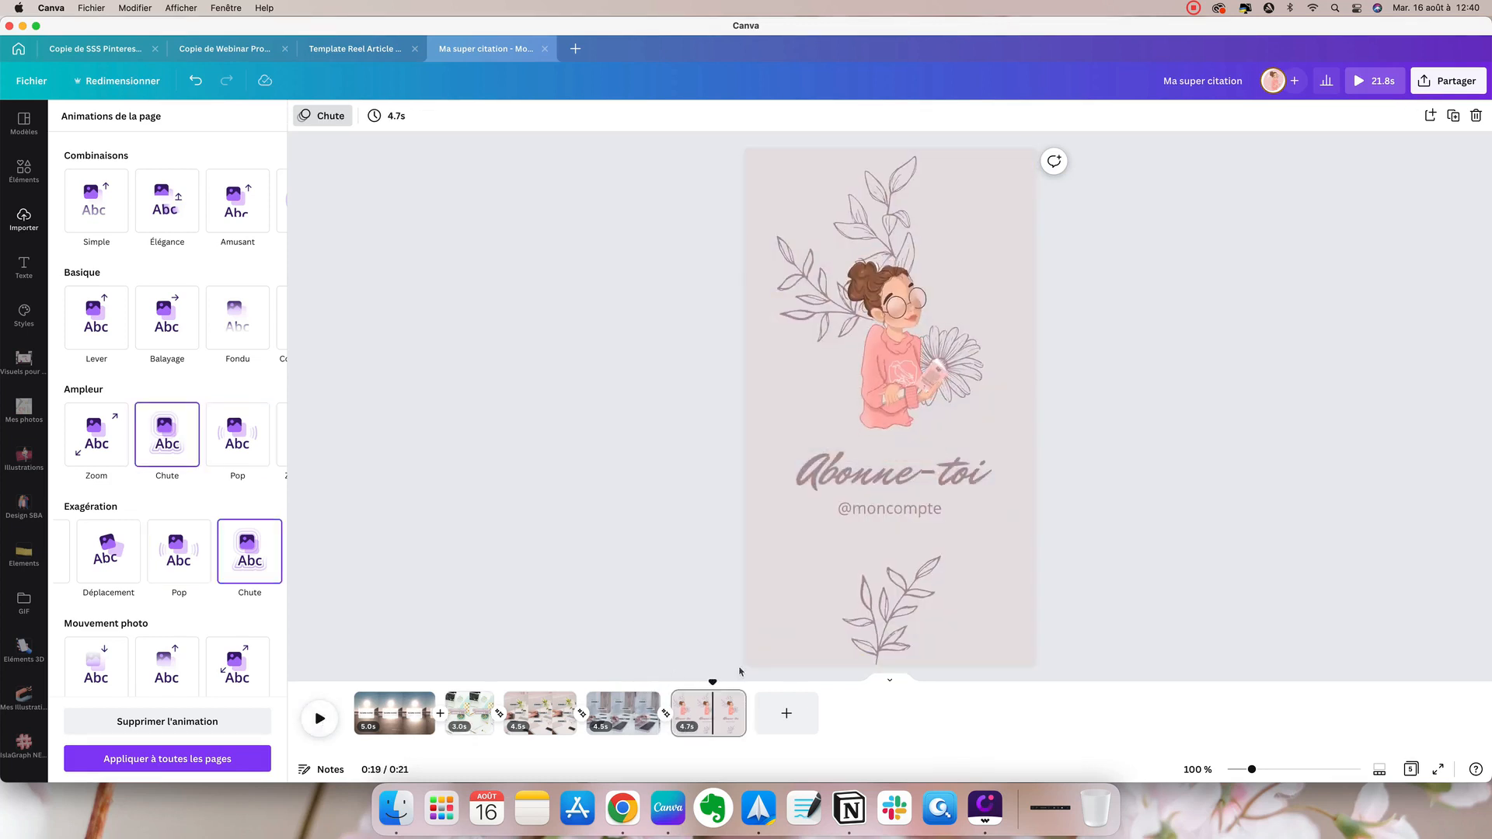
click(543, 696)
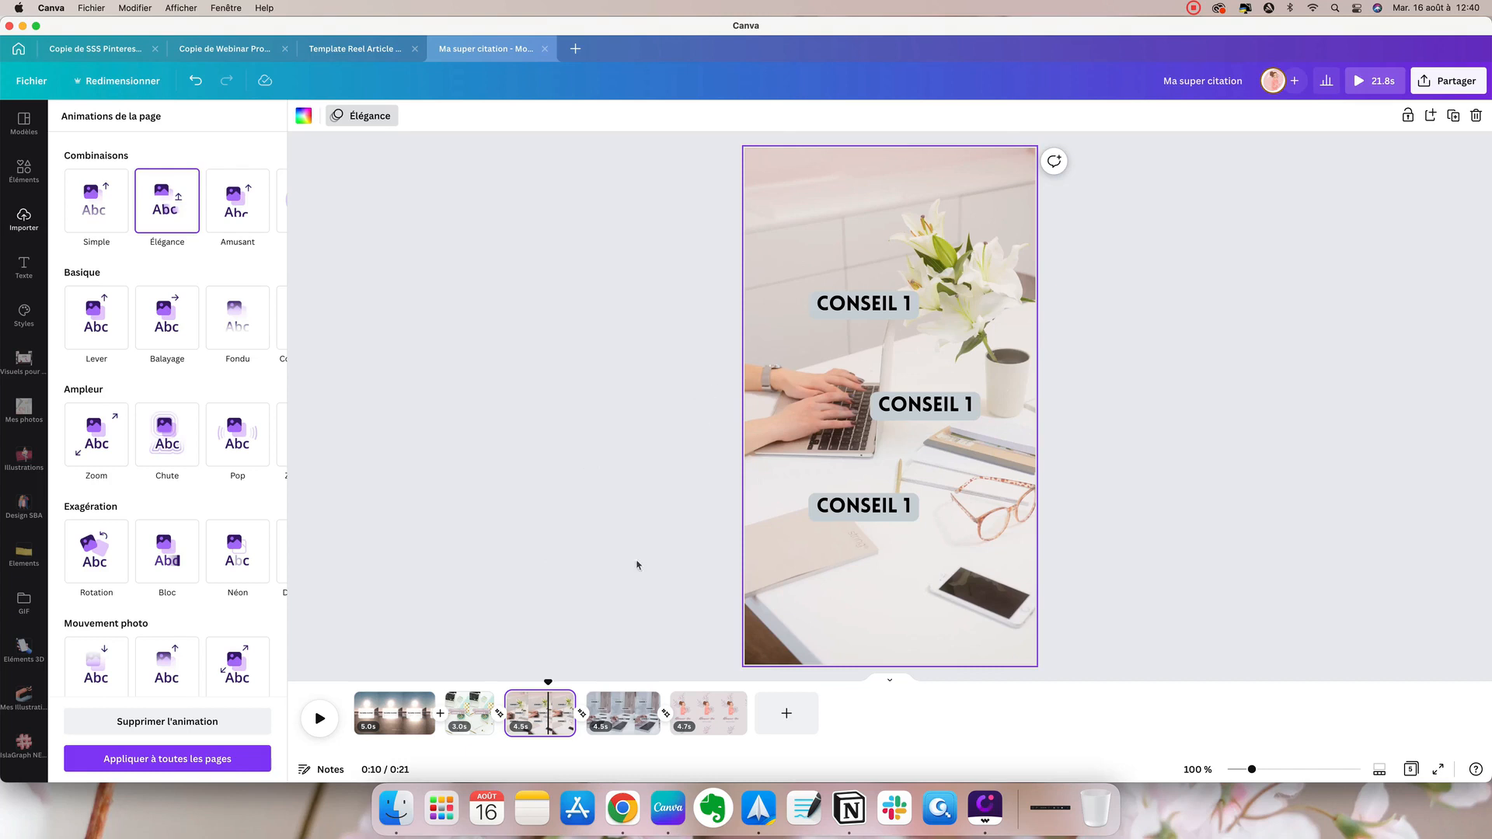
drag(538, 687, 529, 685)
key(Left)
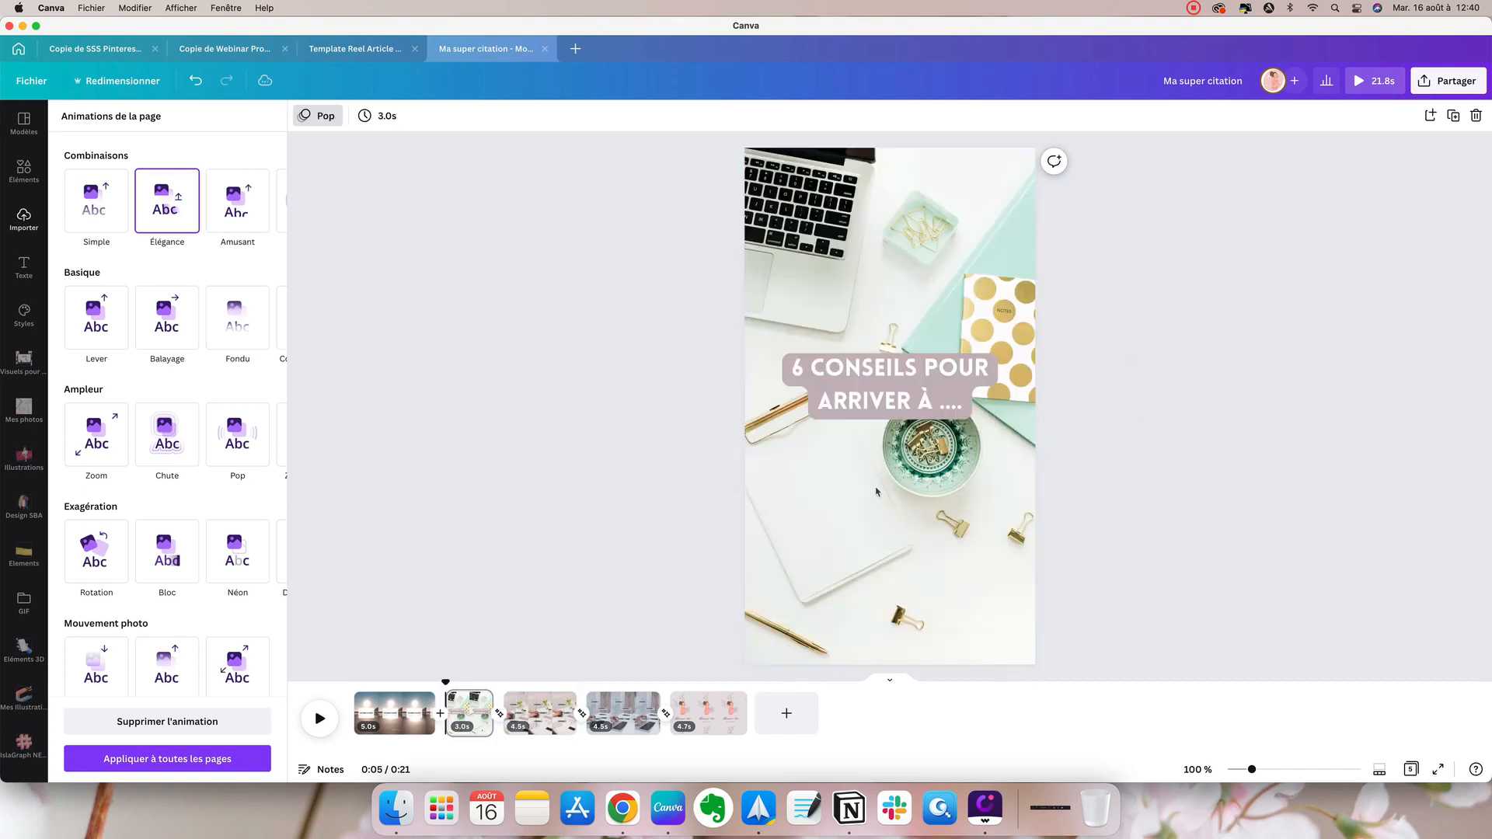
click(544, 713)
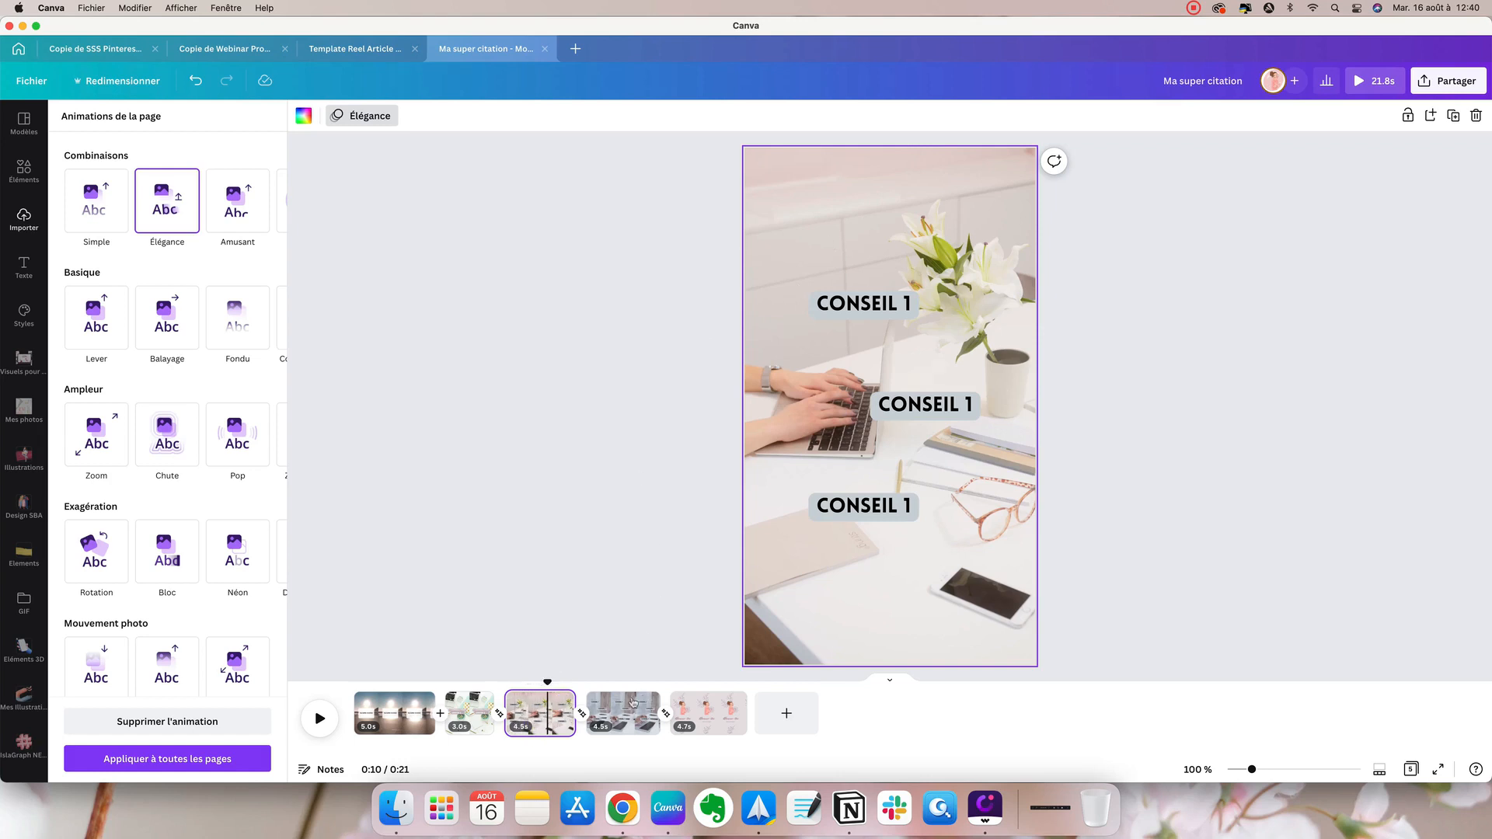
Shorten the fifth page in the timeline to 2.4 seconds
click(731, 712)
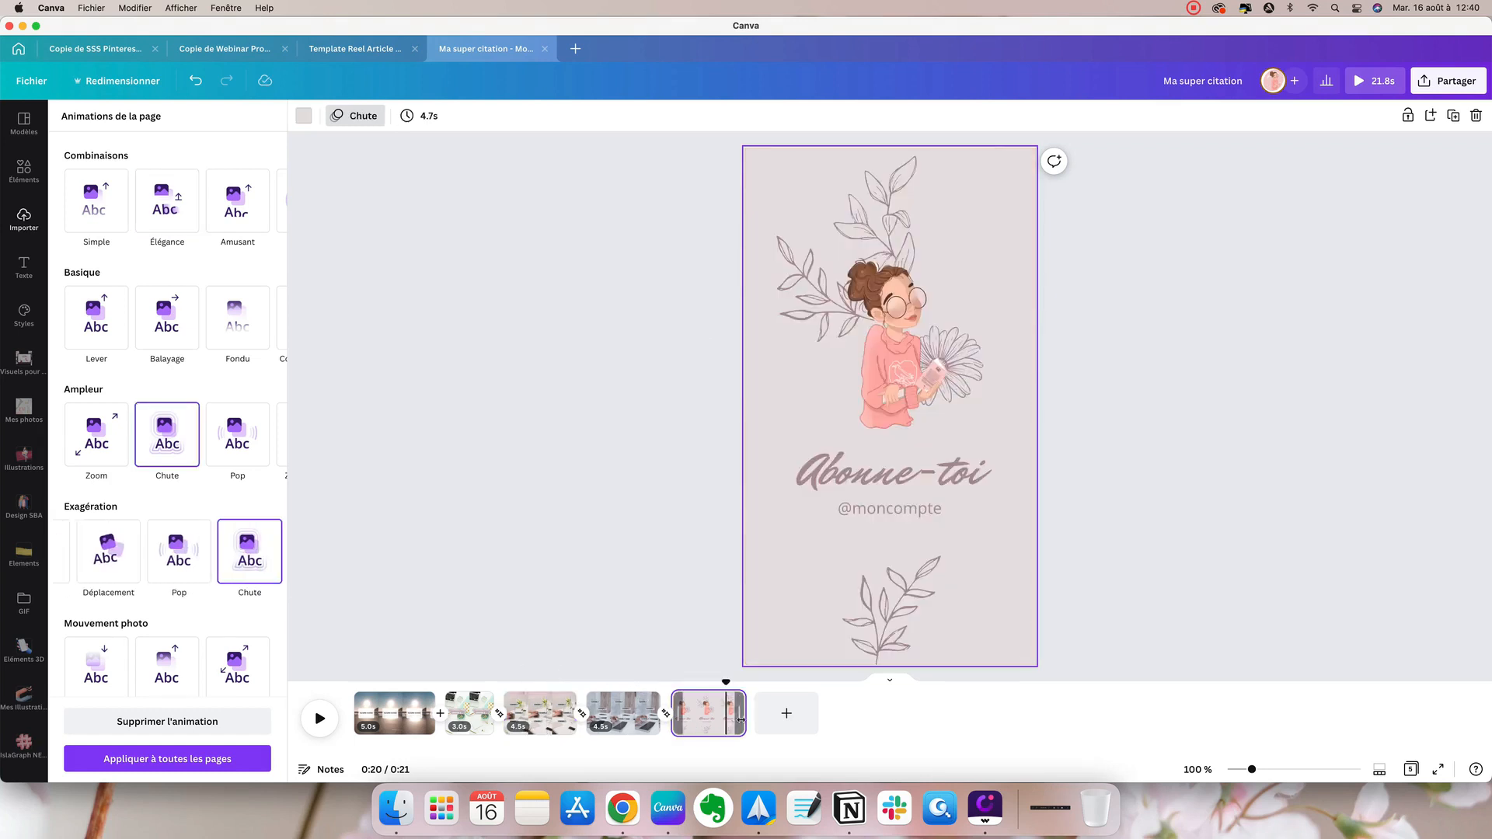
drag(741, 720, 710, 722)
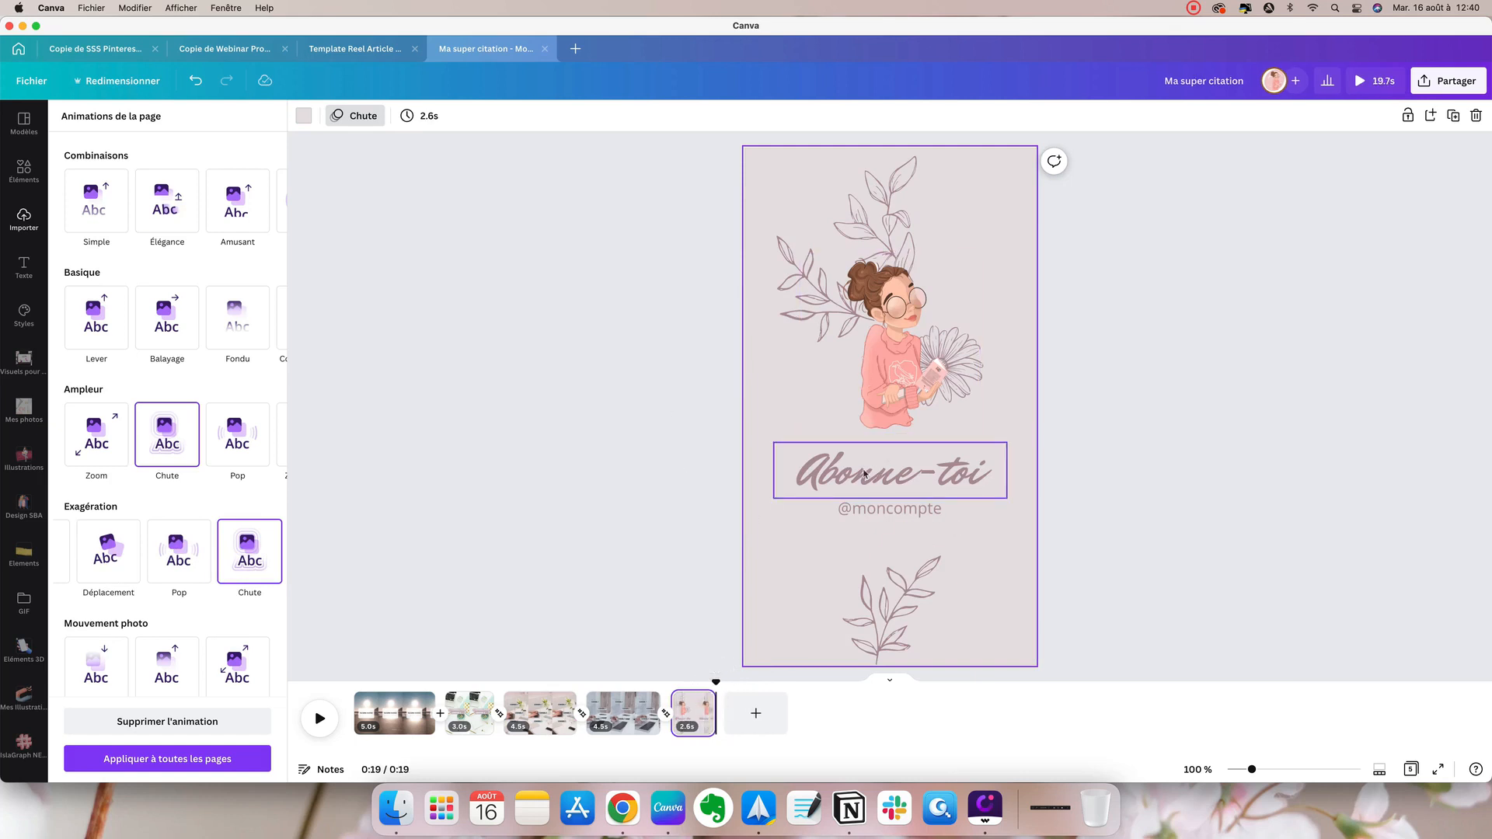
mouse_move(716, 718)
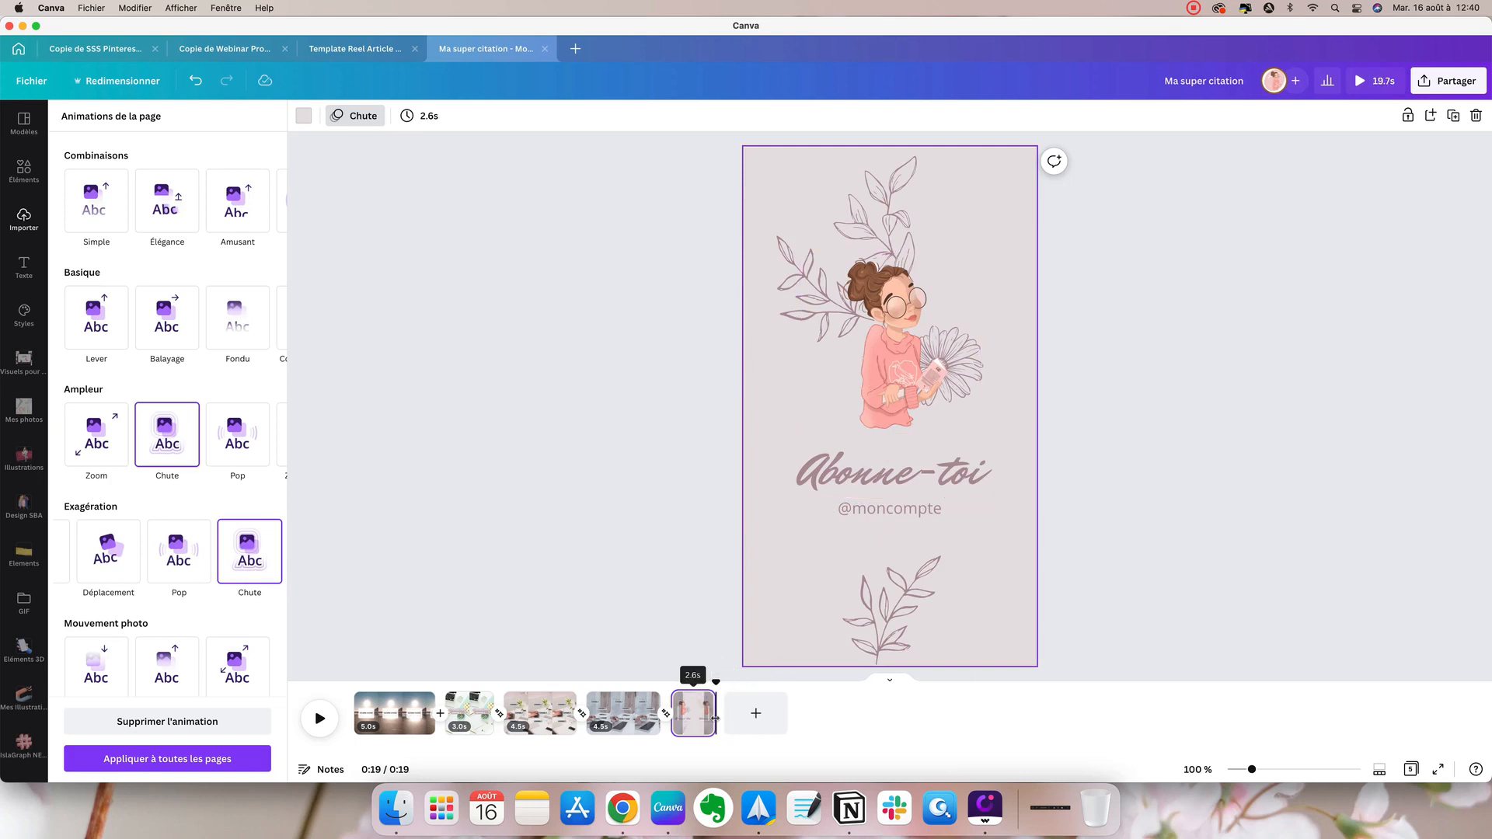
drag(715, 718, 708, 719)
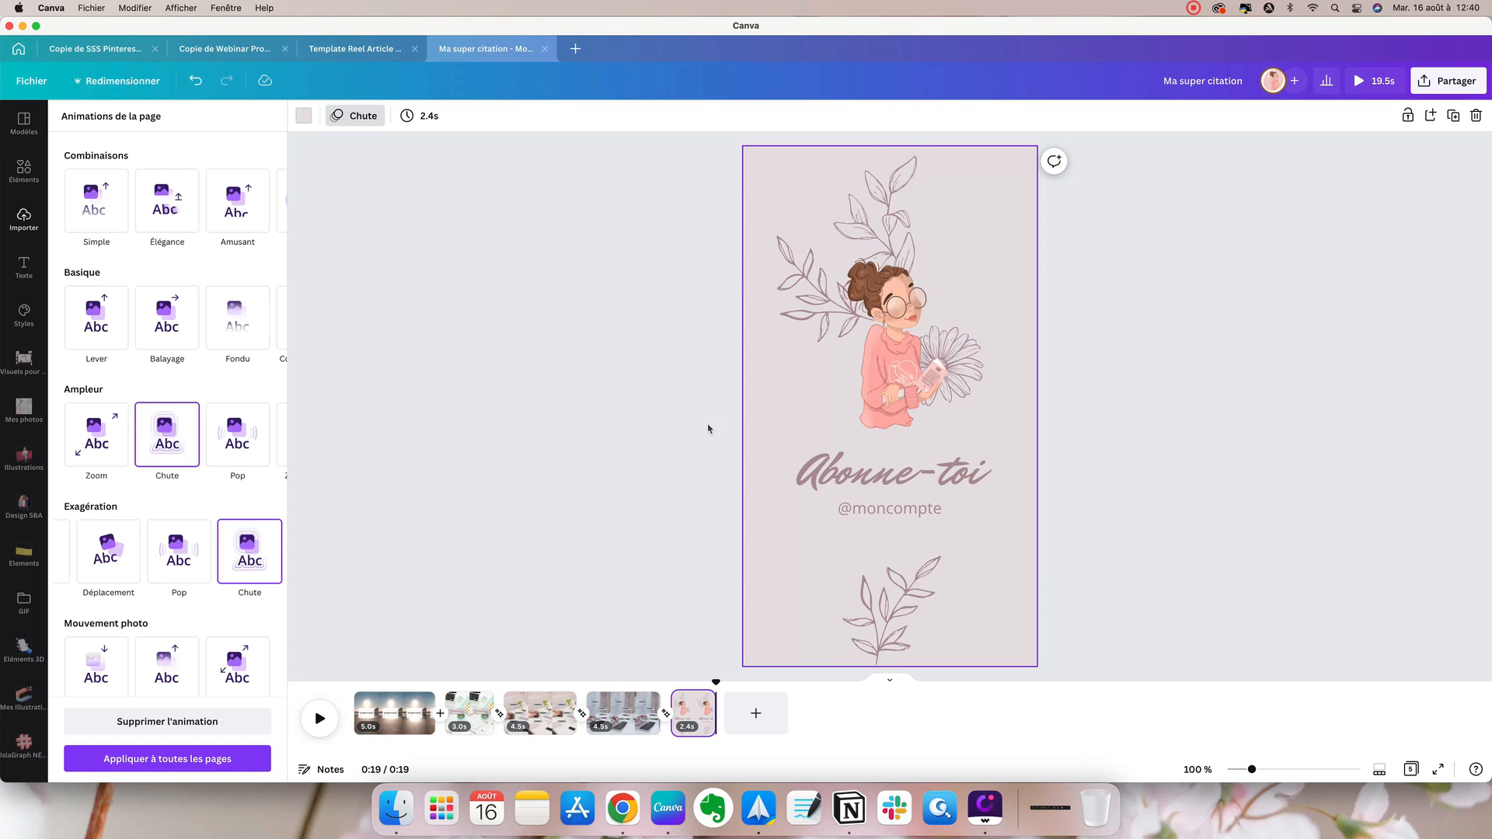
Open the download settings with Vidéo MP4 as the file type and clear the selection of all pages
click(465, 712)
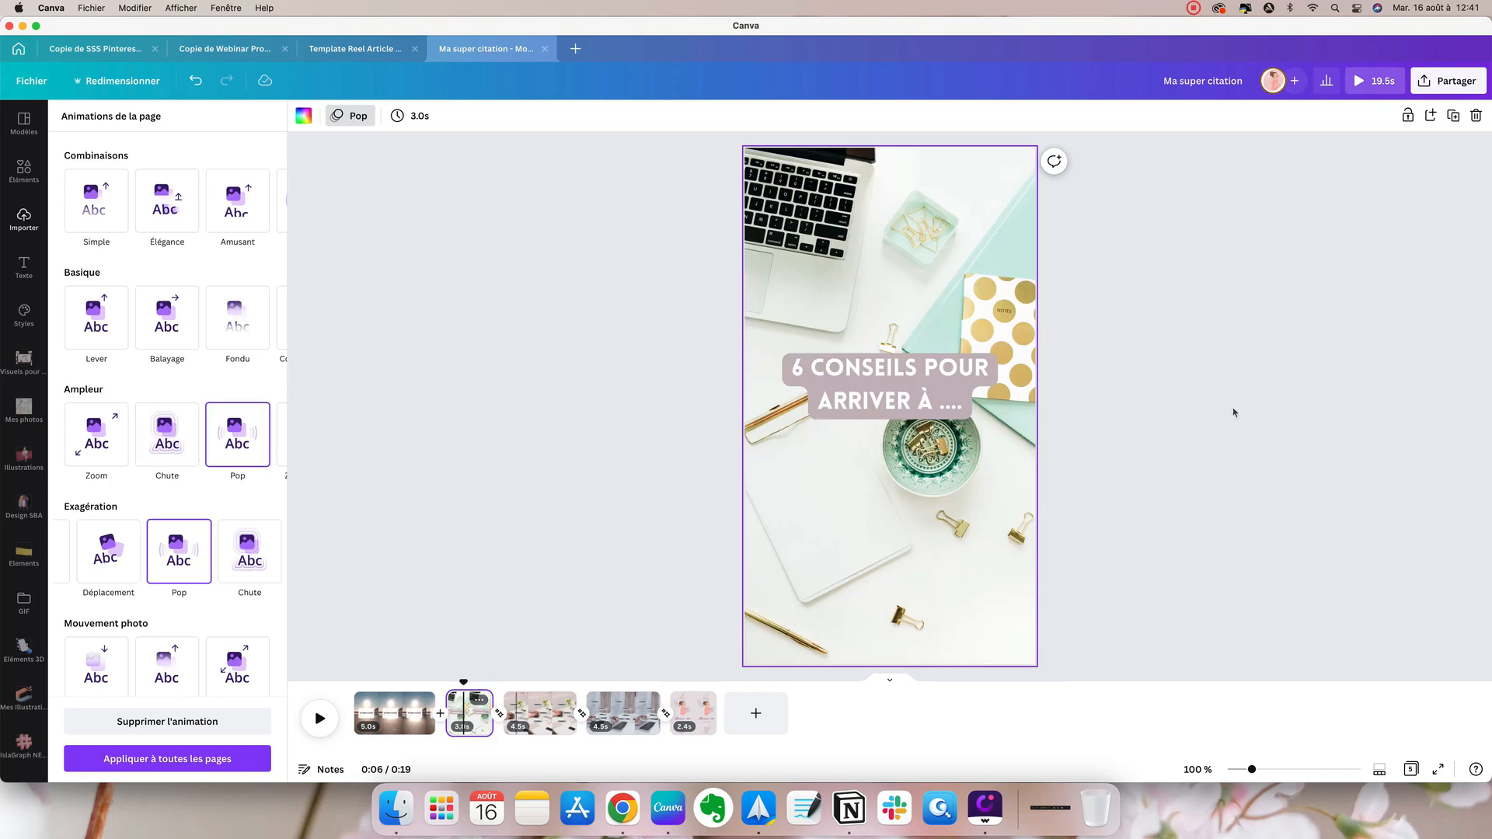
click(1447, 81)
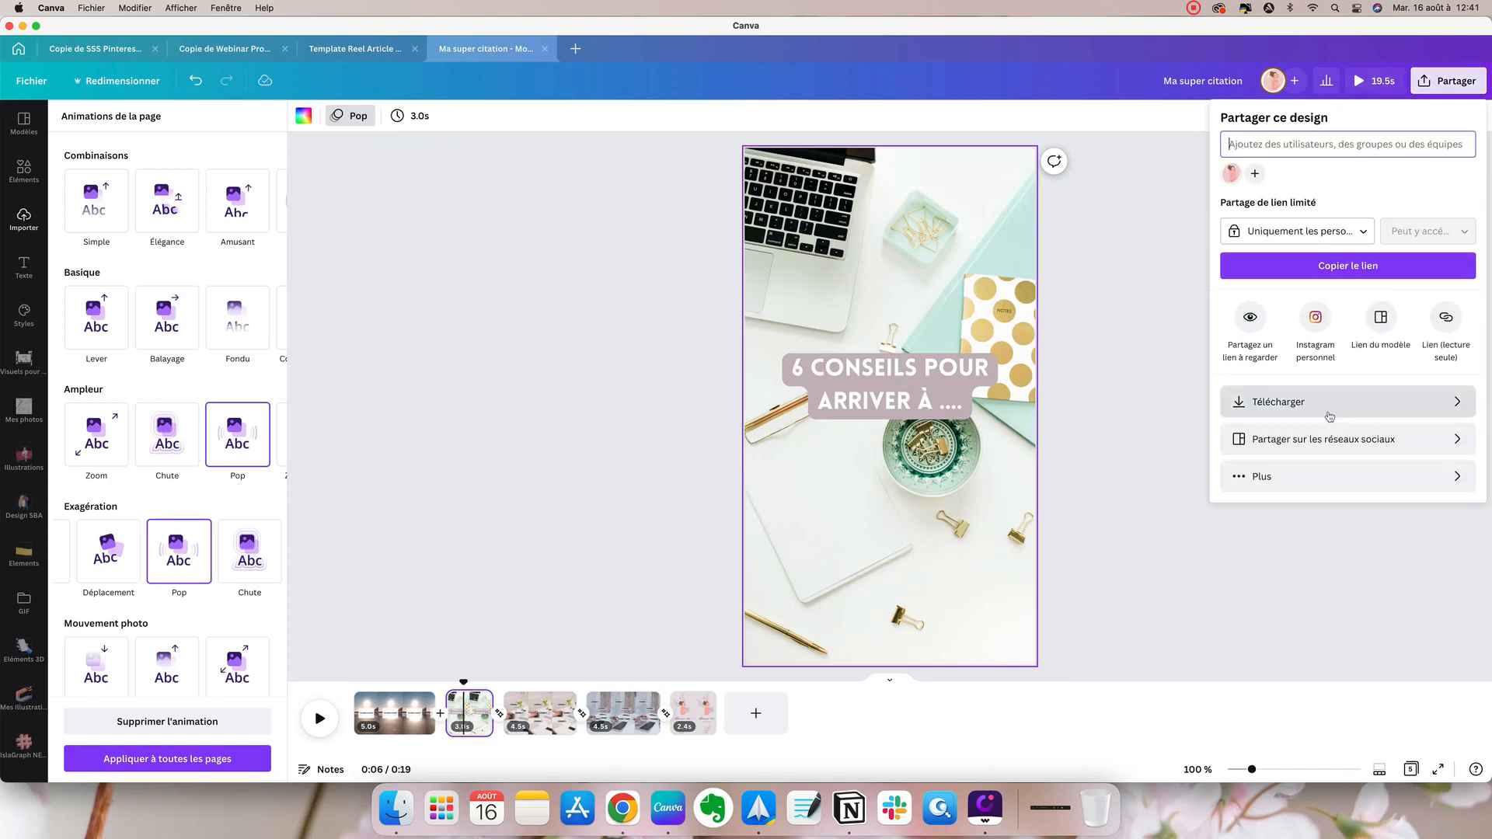
click(1322, 402)
click(1464, 225)
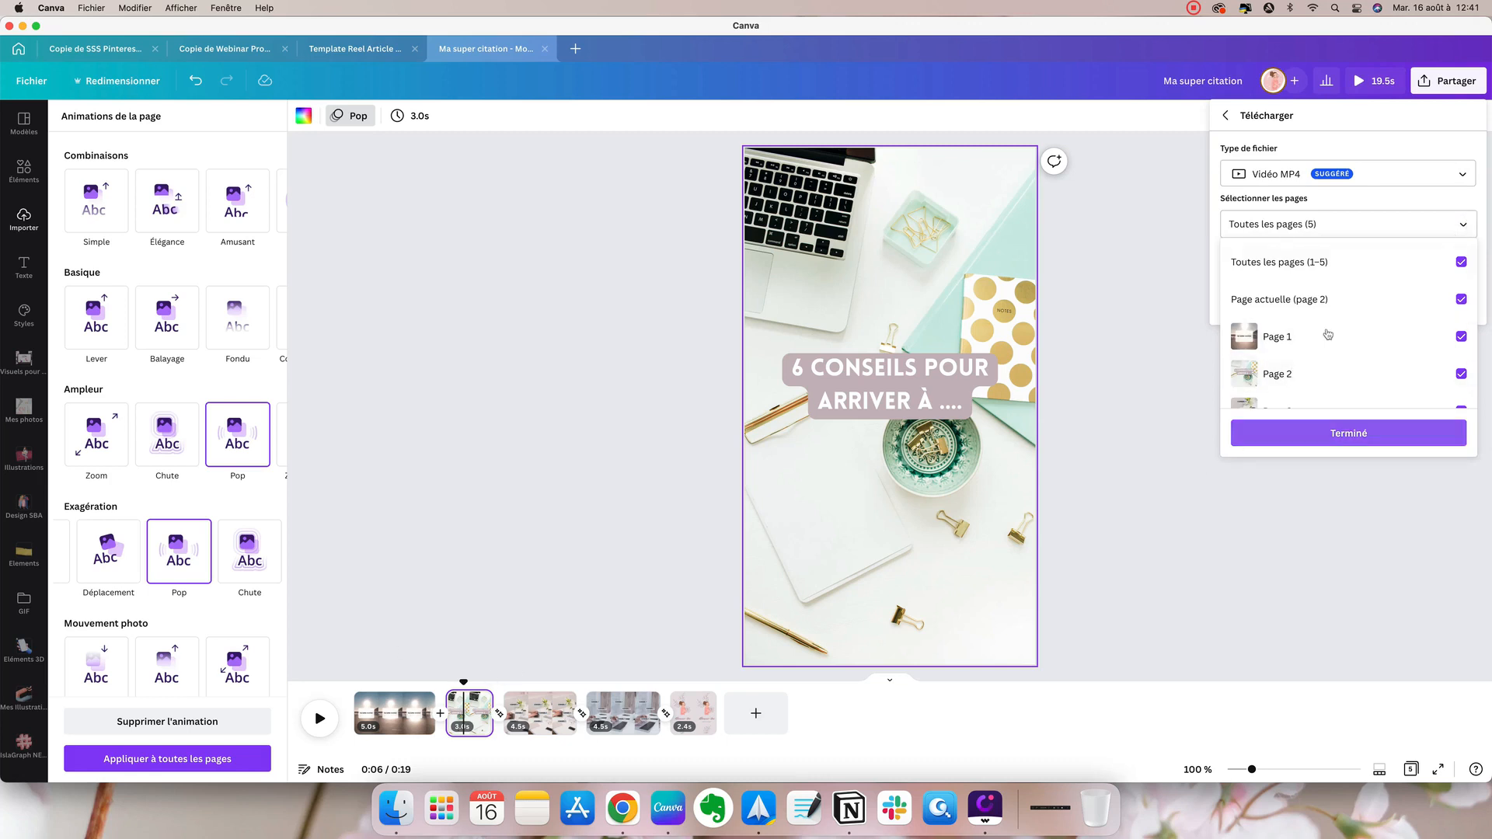
scroll(1326, 335, down, 1)
click(1462, 266)
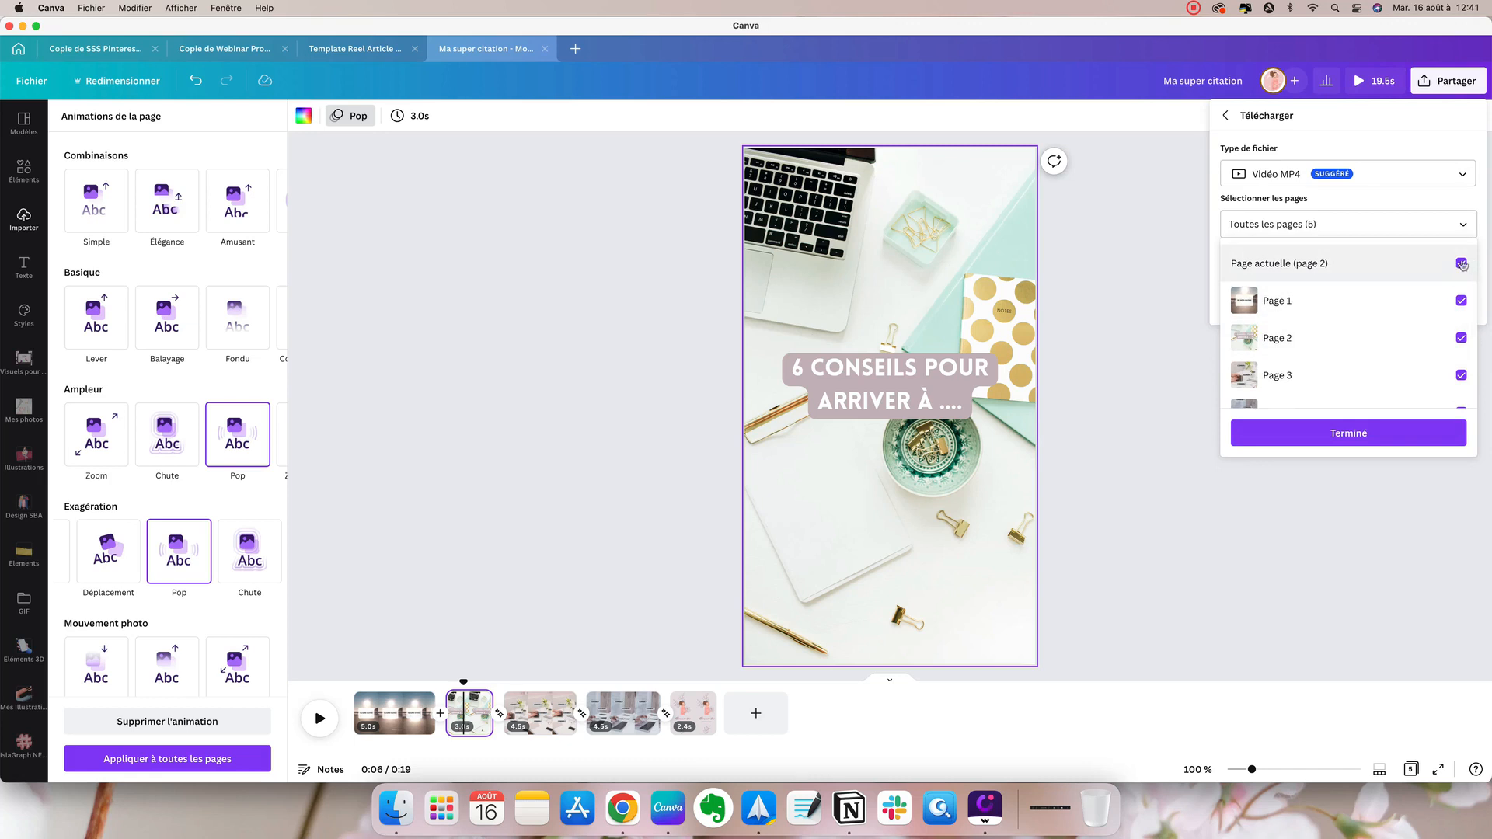
scroll(1432, 330, up, 1)
scroll(1432, 329, down, 3)
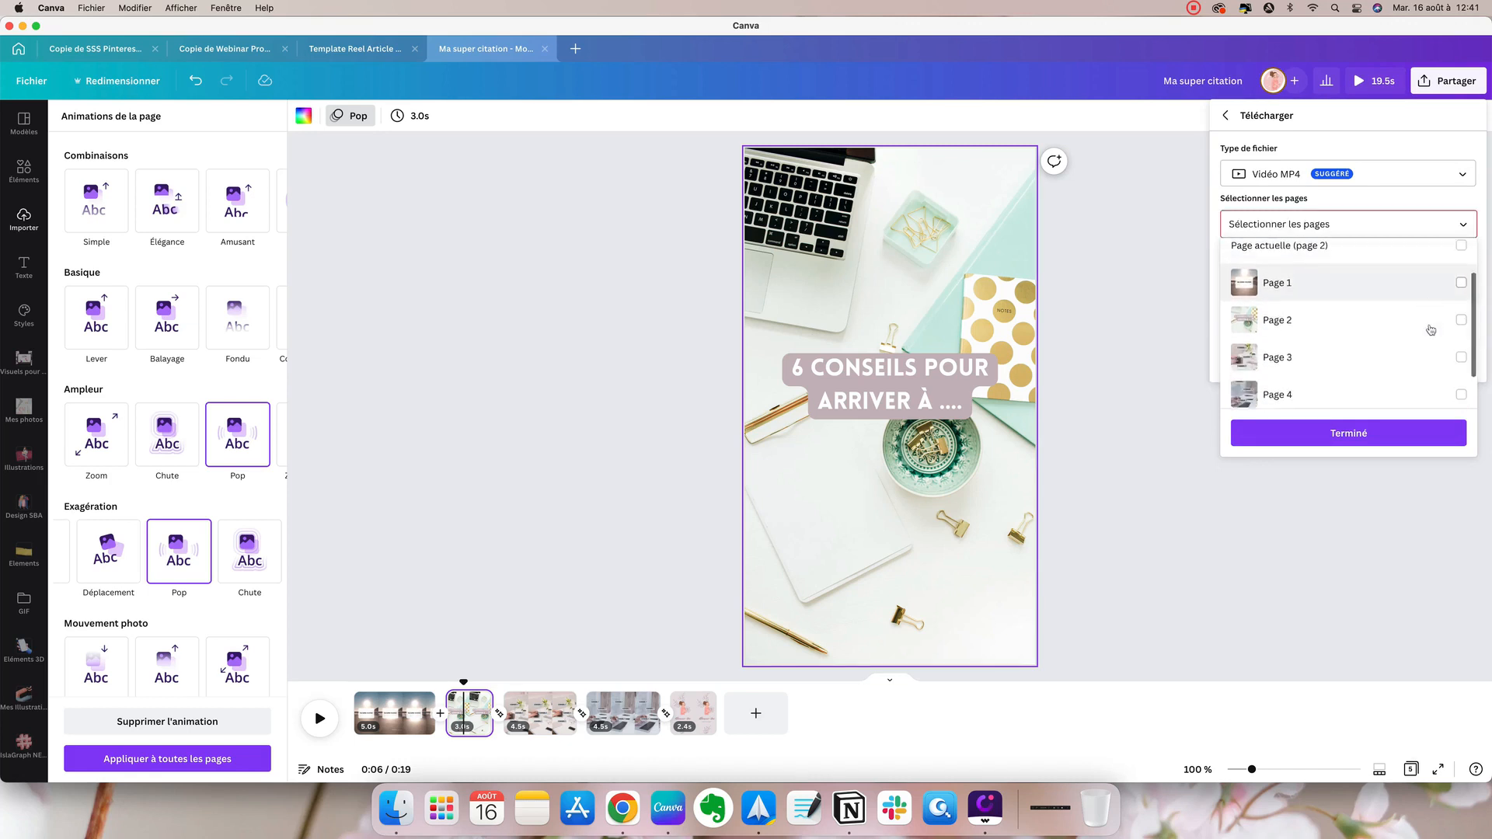
Select pages 2, 3, 4 and 5 for the video download
click(1462, 274)
click(1462, 311)
click(1461, 347)
click(1462, 386)
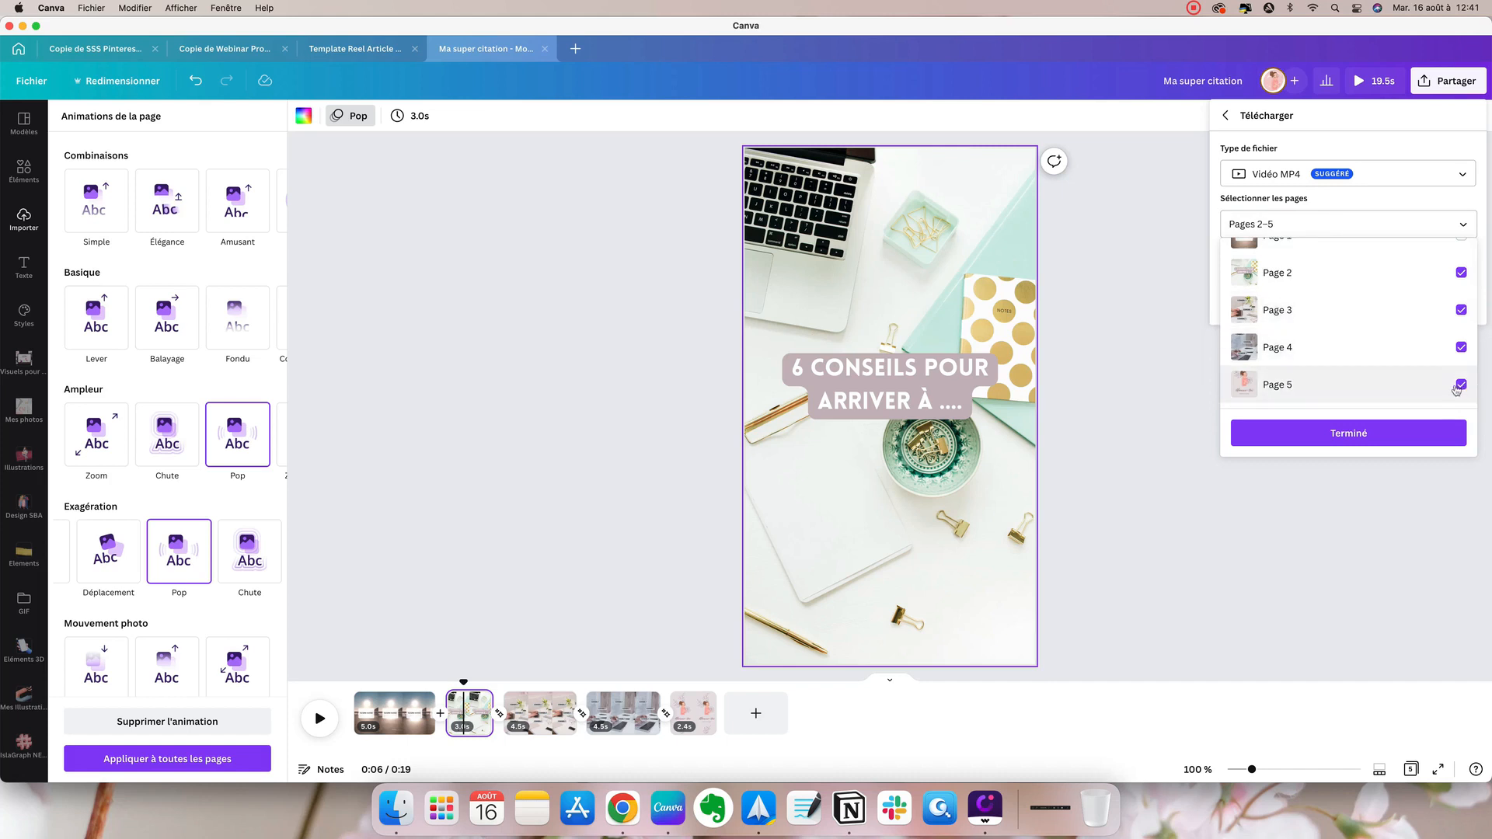
Confirm the selection of pages 2–5 for the video download
click(1366, 441)
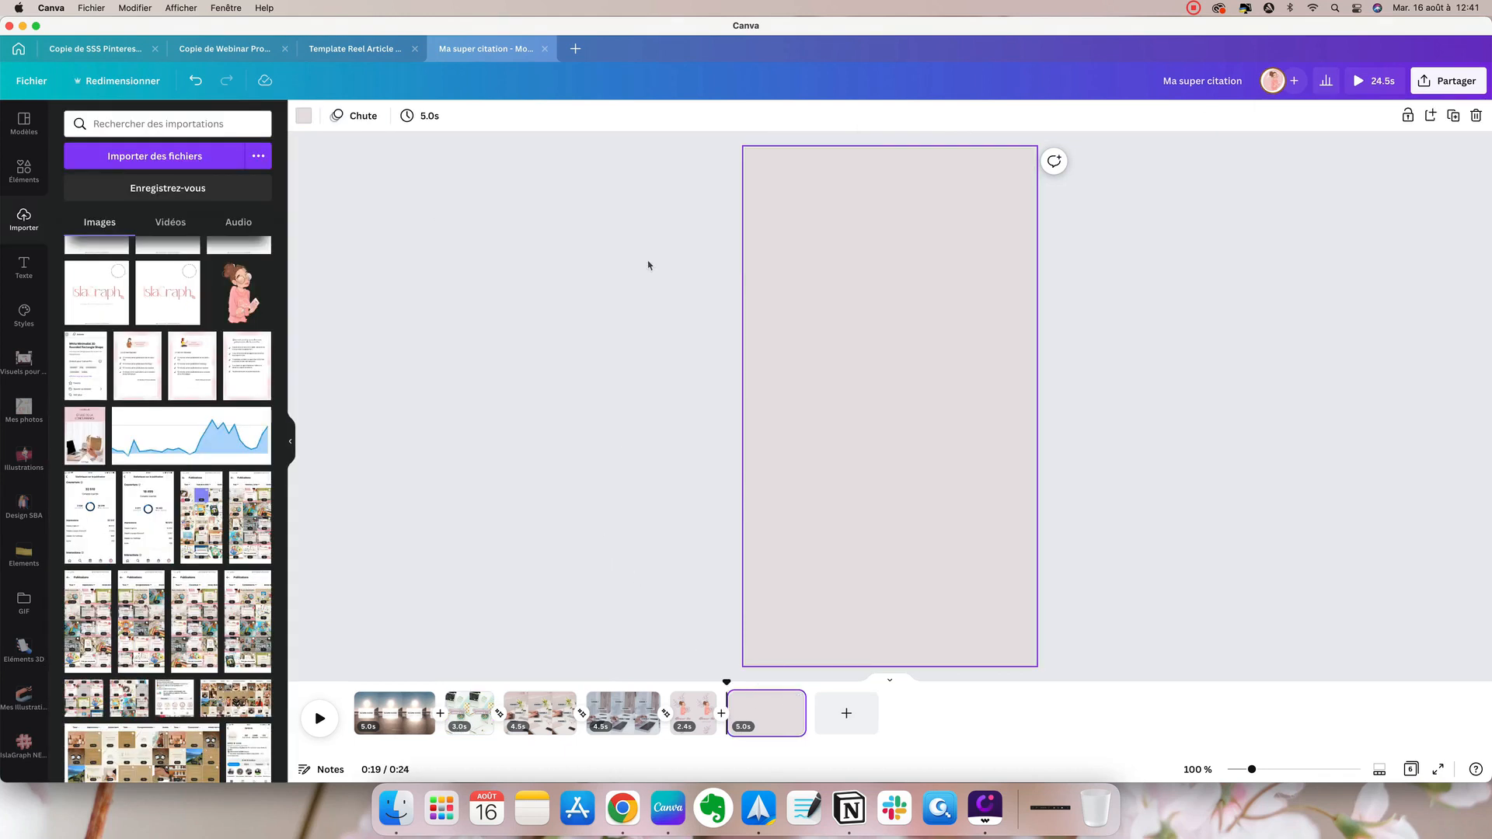
Fill the blank sixth page with the "pc" search photo of hands with turquoise nails typing on a laptop
click(24, 169)
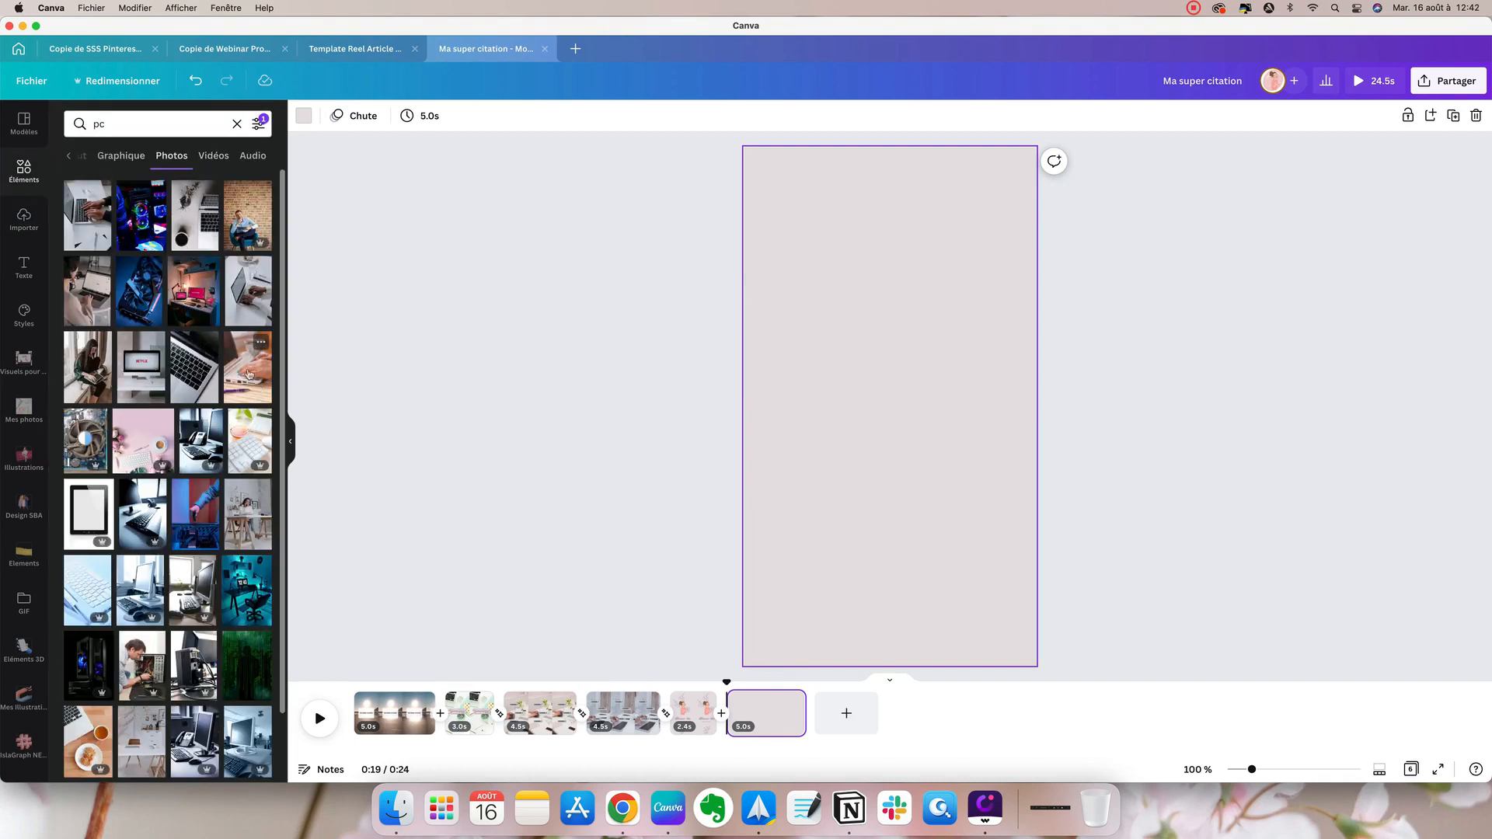
click(249, 374)
drag(967, 571, 1056, 707)
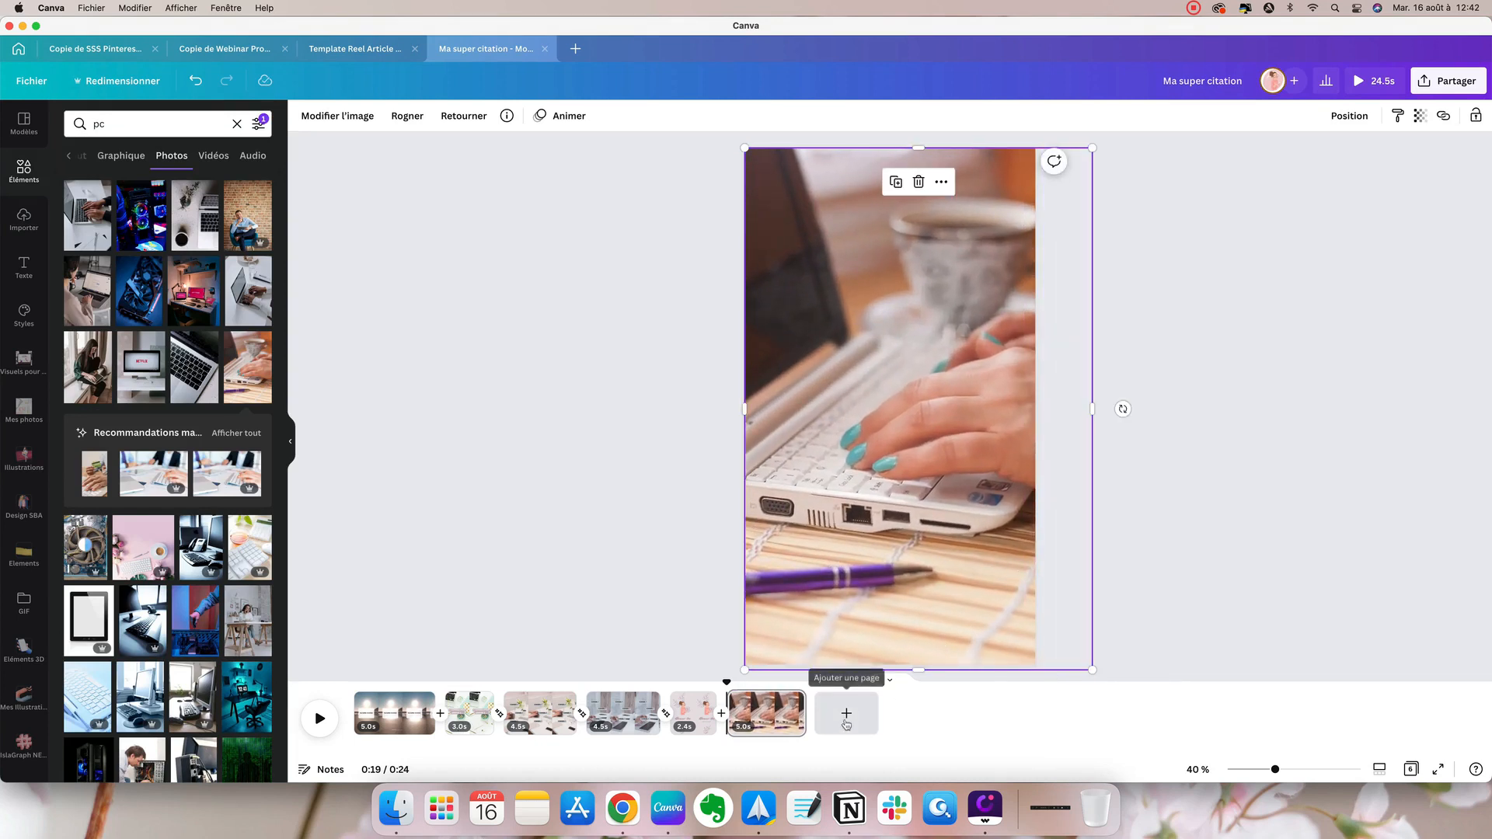
Add two more pages, filling one with the pink desk photo and the other with the recommended white desk photo with roses and glasses
click(874, 726)
click(143, 548)
click(936, 714)
scroll(124, 482, down, 2)
click(108, 404)
drag(890, 404, 862, 227)
drag(980, 307, 1461, 747)
click(630, 445)
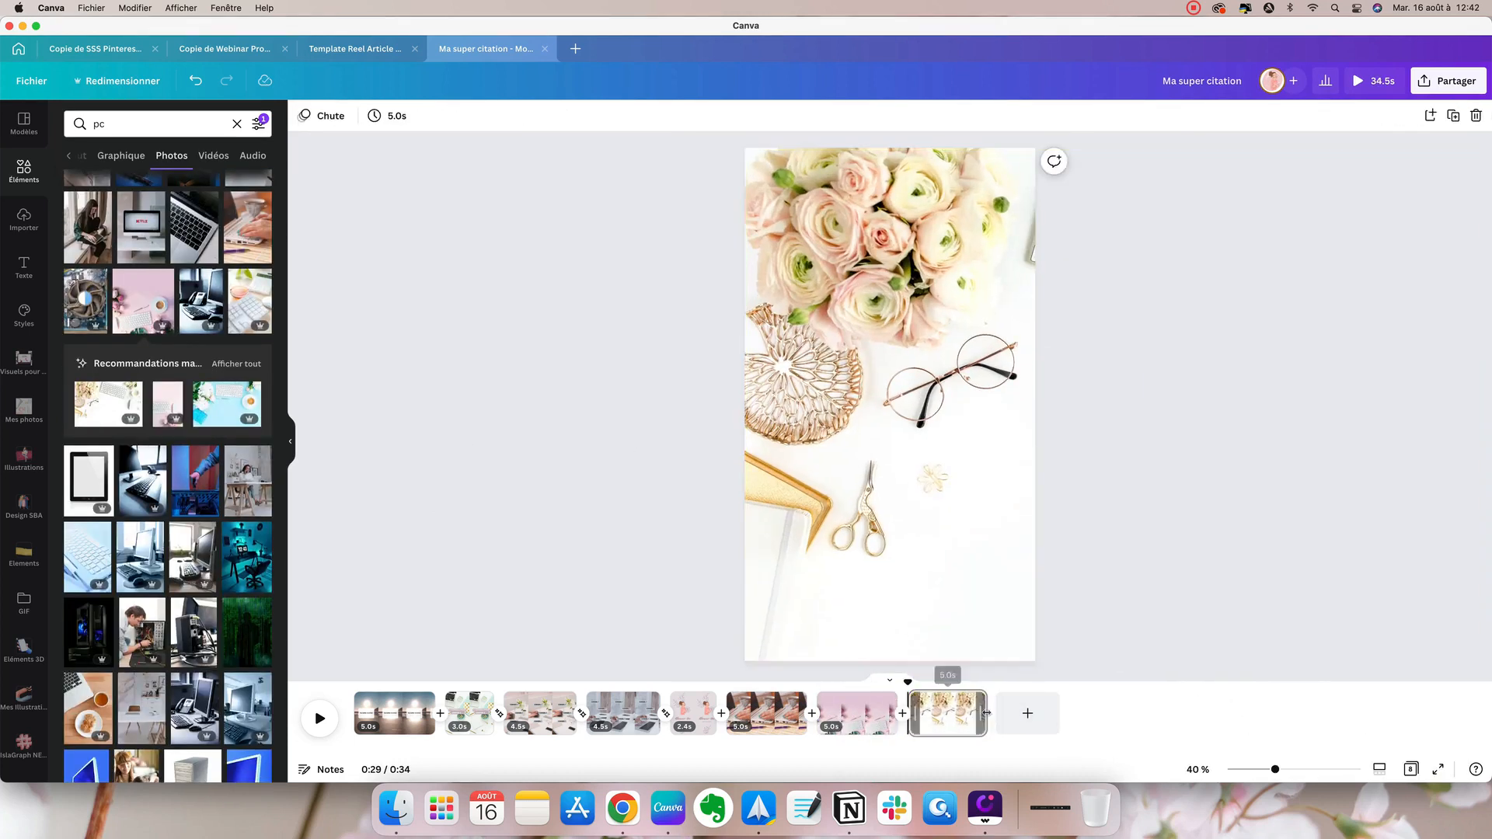
Place a "TITRE" text label on the sixth page, enlarge it to size 108 and centre it over the laptop photo
click(770, 712)
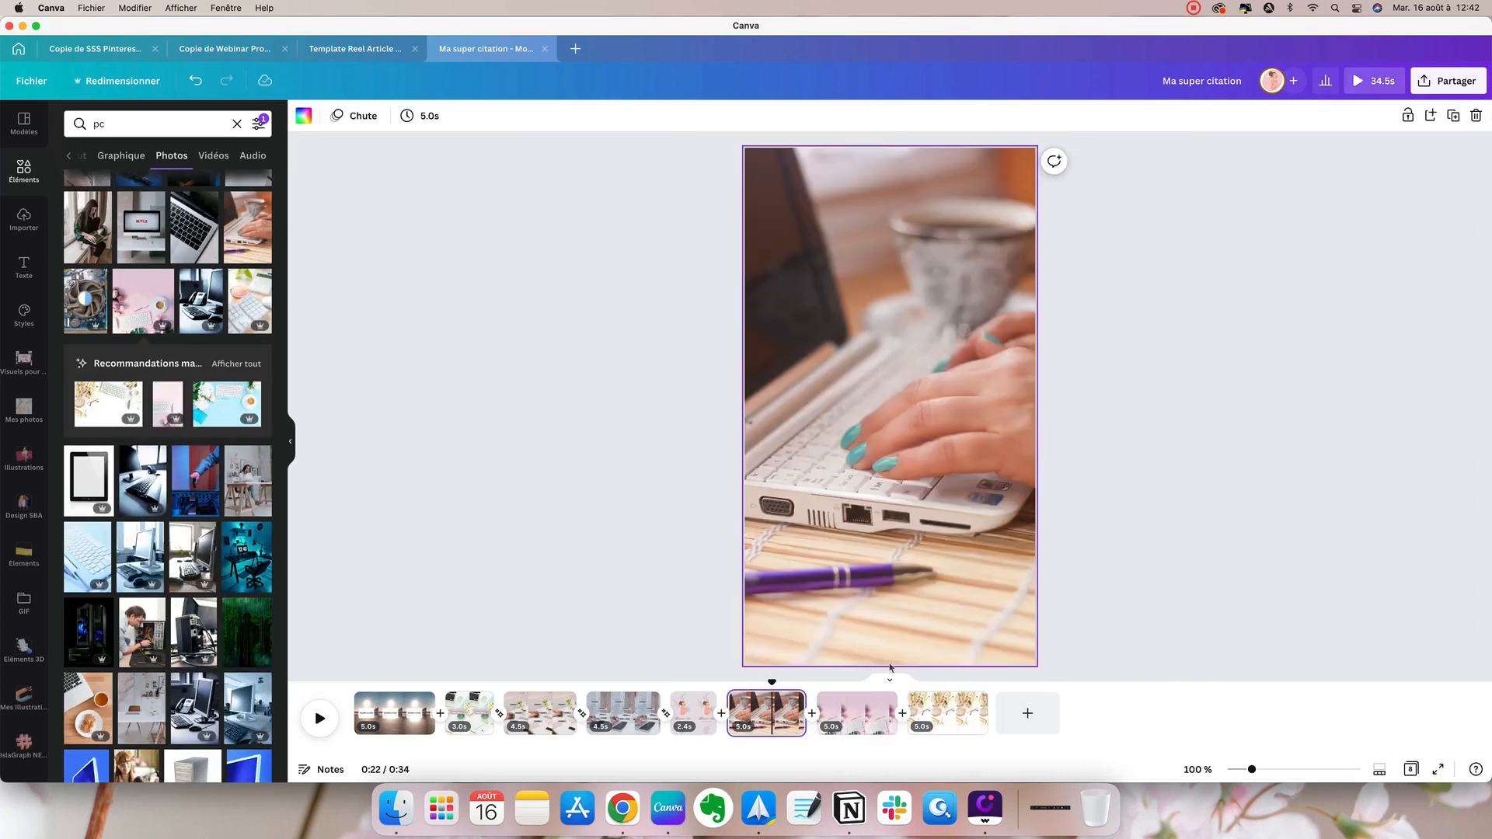
text(CONSEIL 1)
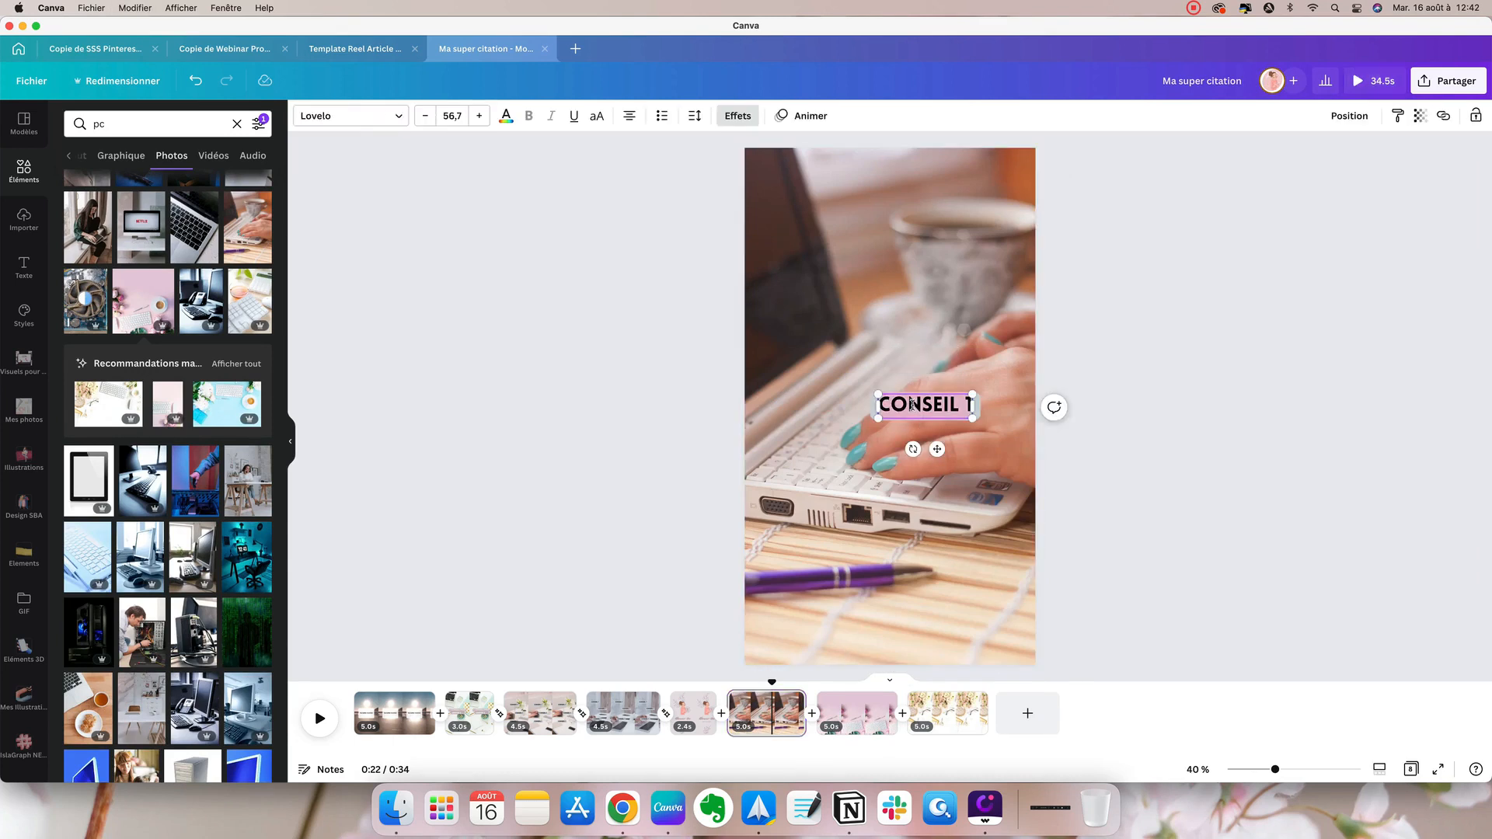
text(TITRE)
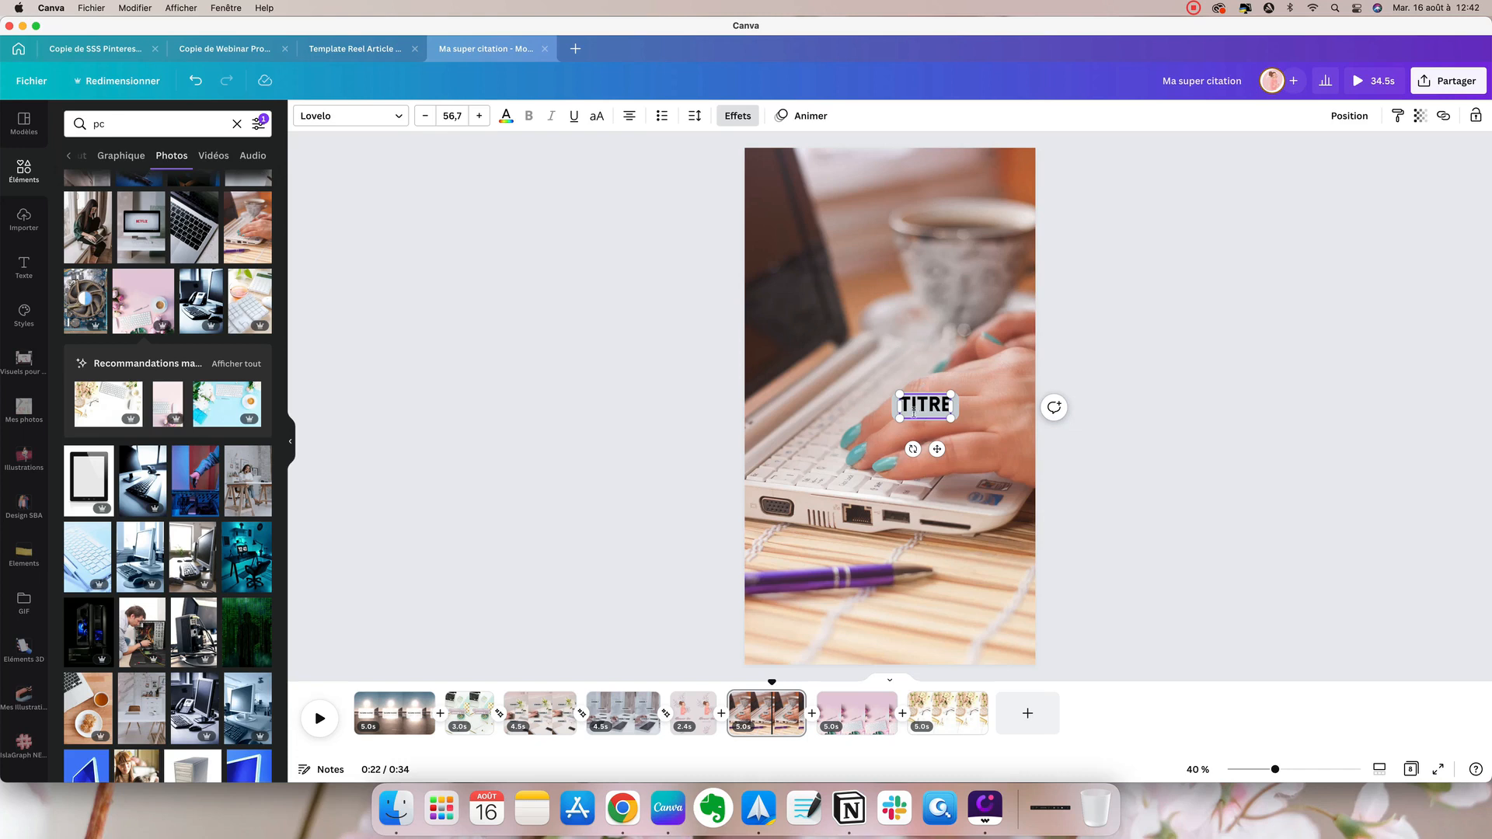
drag(900, 418, 853, 425)
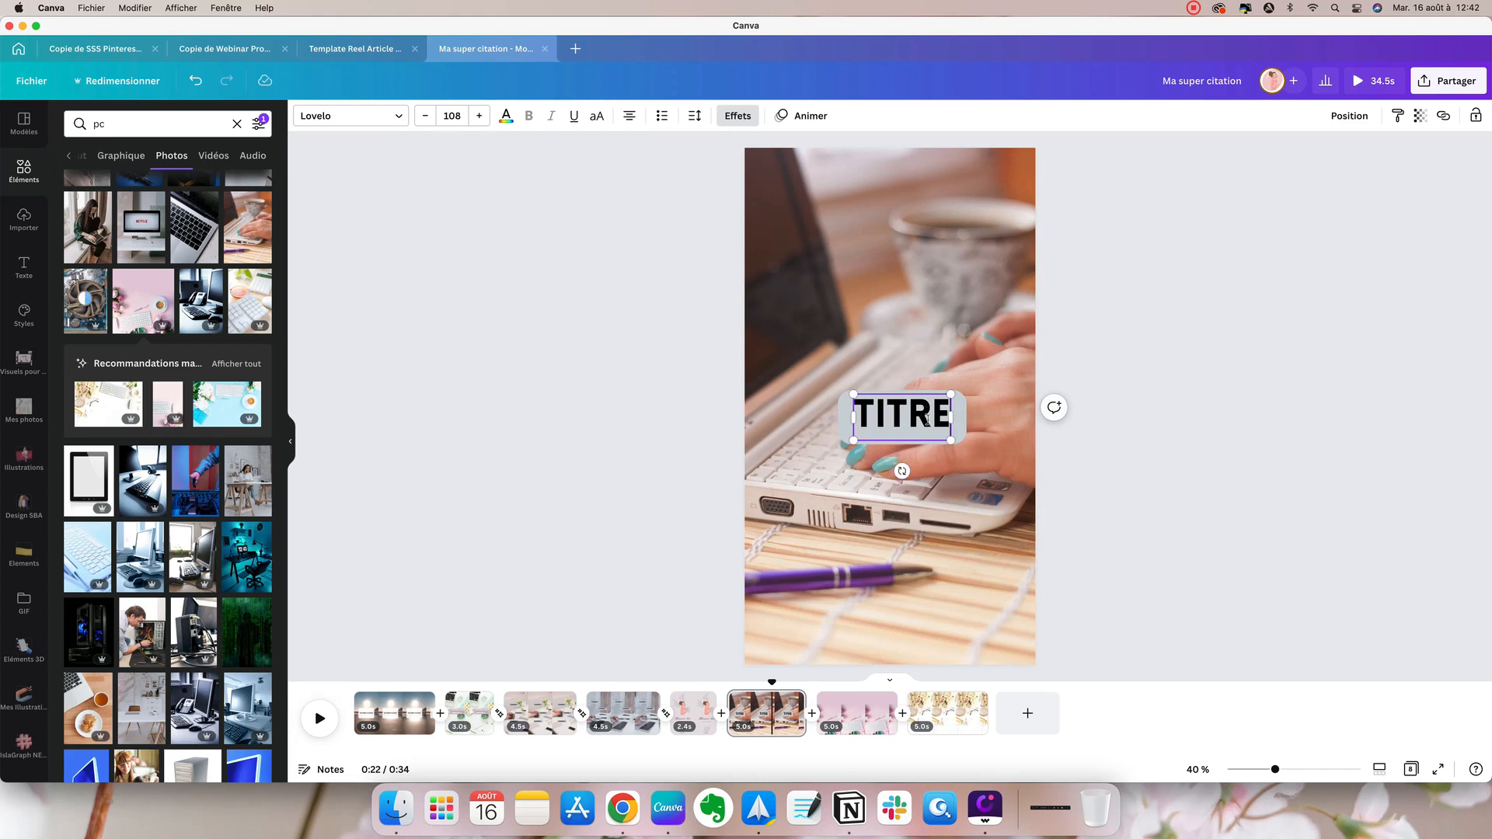
click(999, 449)
drag(952, 432, 941, 420)
Paste the "CONSEIL 1" label onto the pink desk page and the roses page, positioning it near the middle of each
click(849, 707)
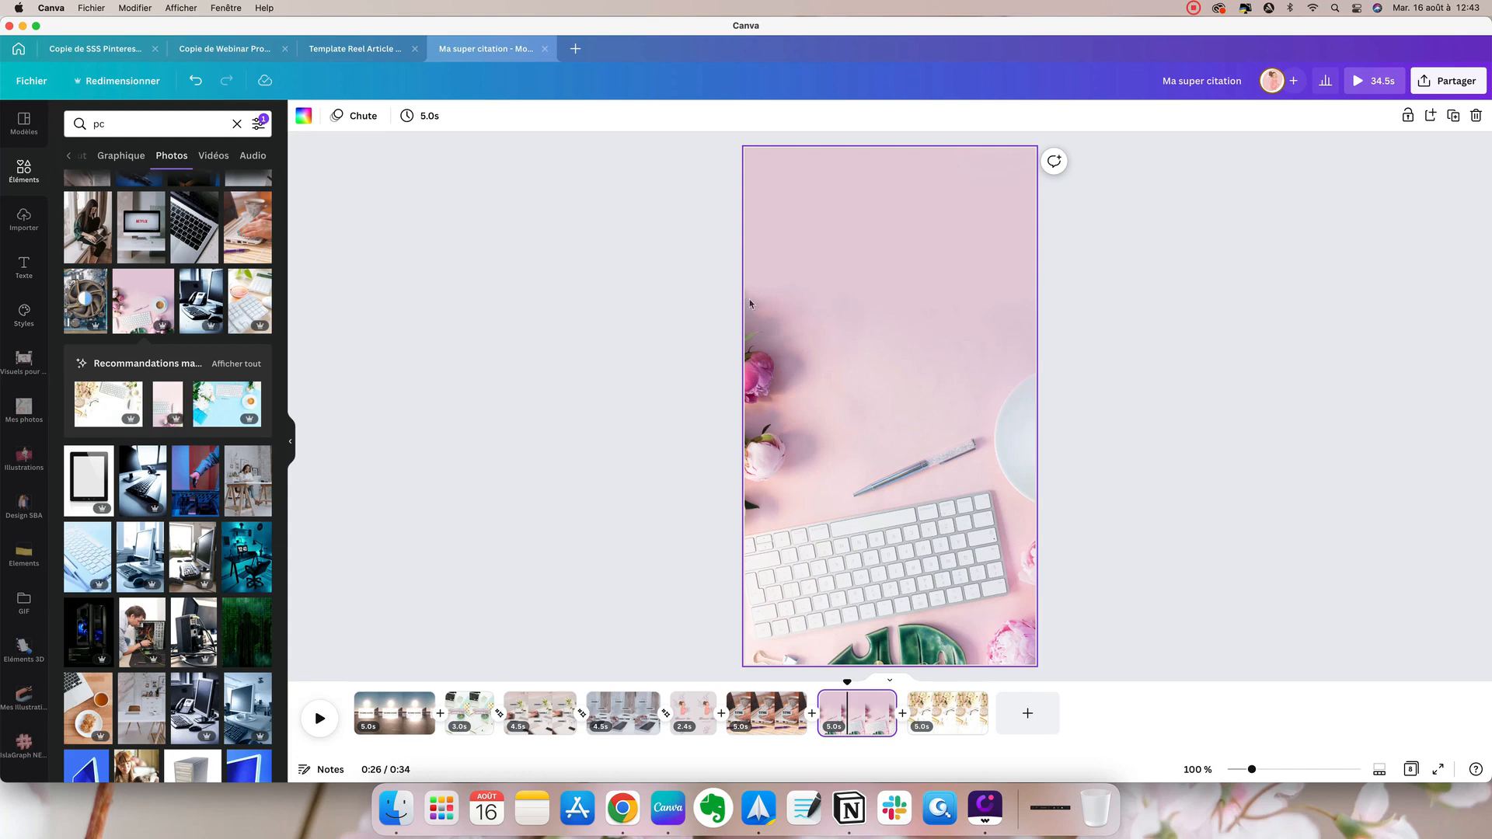
key(super+v)
drag(921, 430, 887, 397)
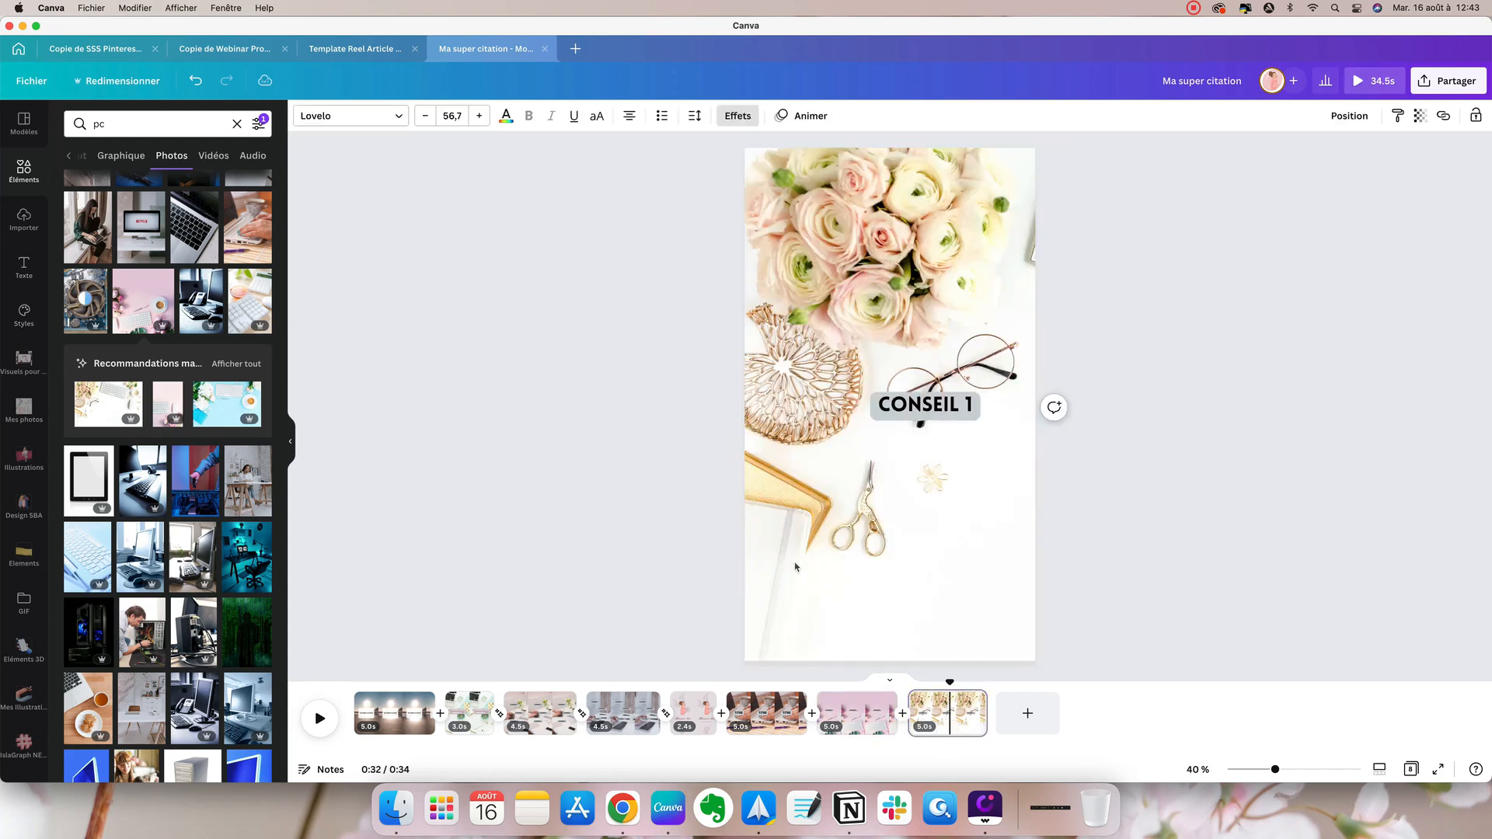
drag(921, 431, 894, 428)
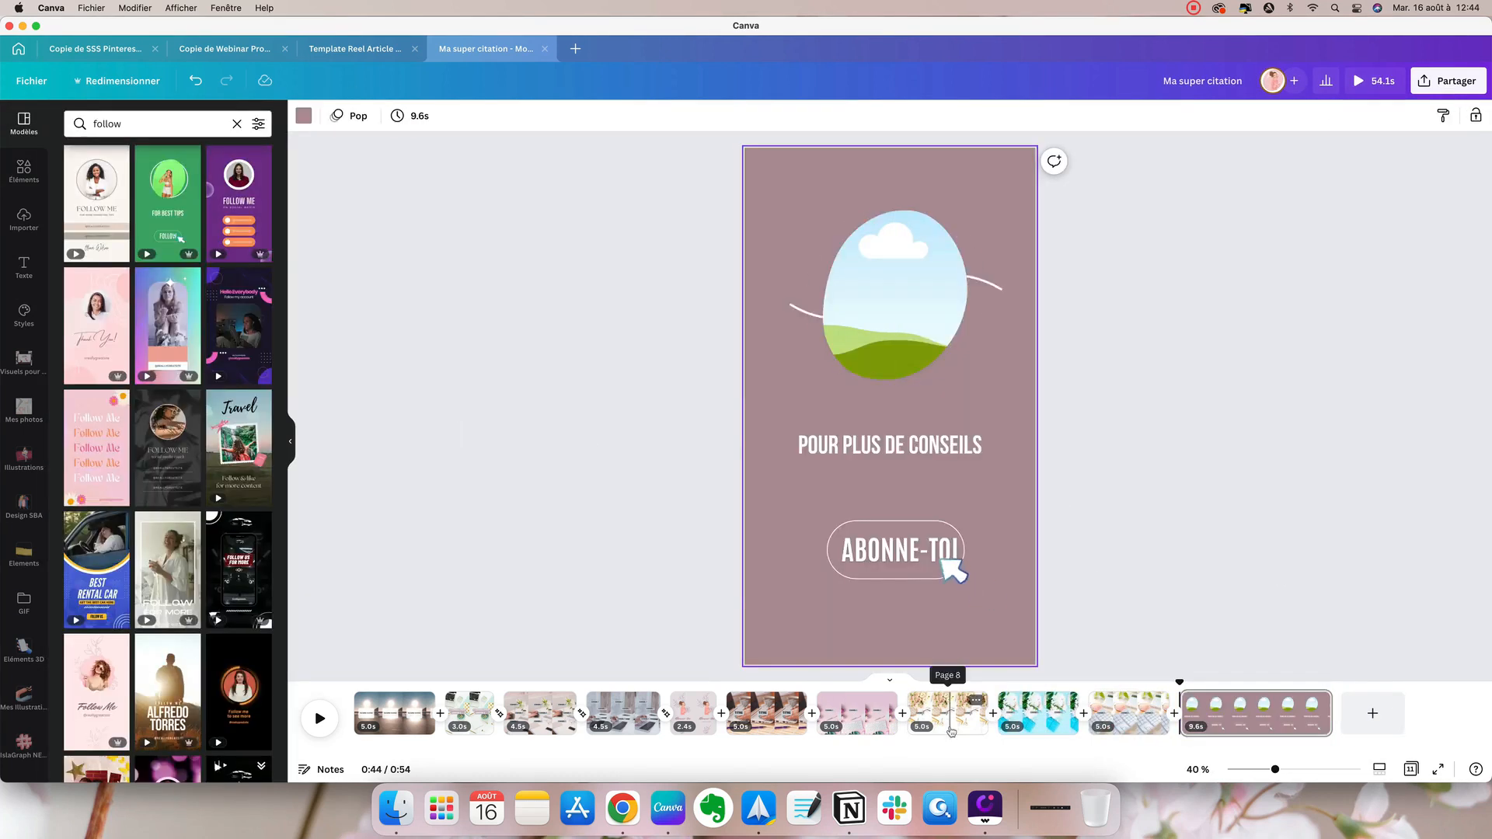
Shorten pages 6 to 10 to 2.0 seconds each and the closing "Abonne-toi" page to 2.1 seconds in the timeline
click(775, 727)
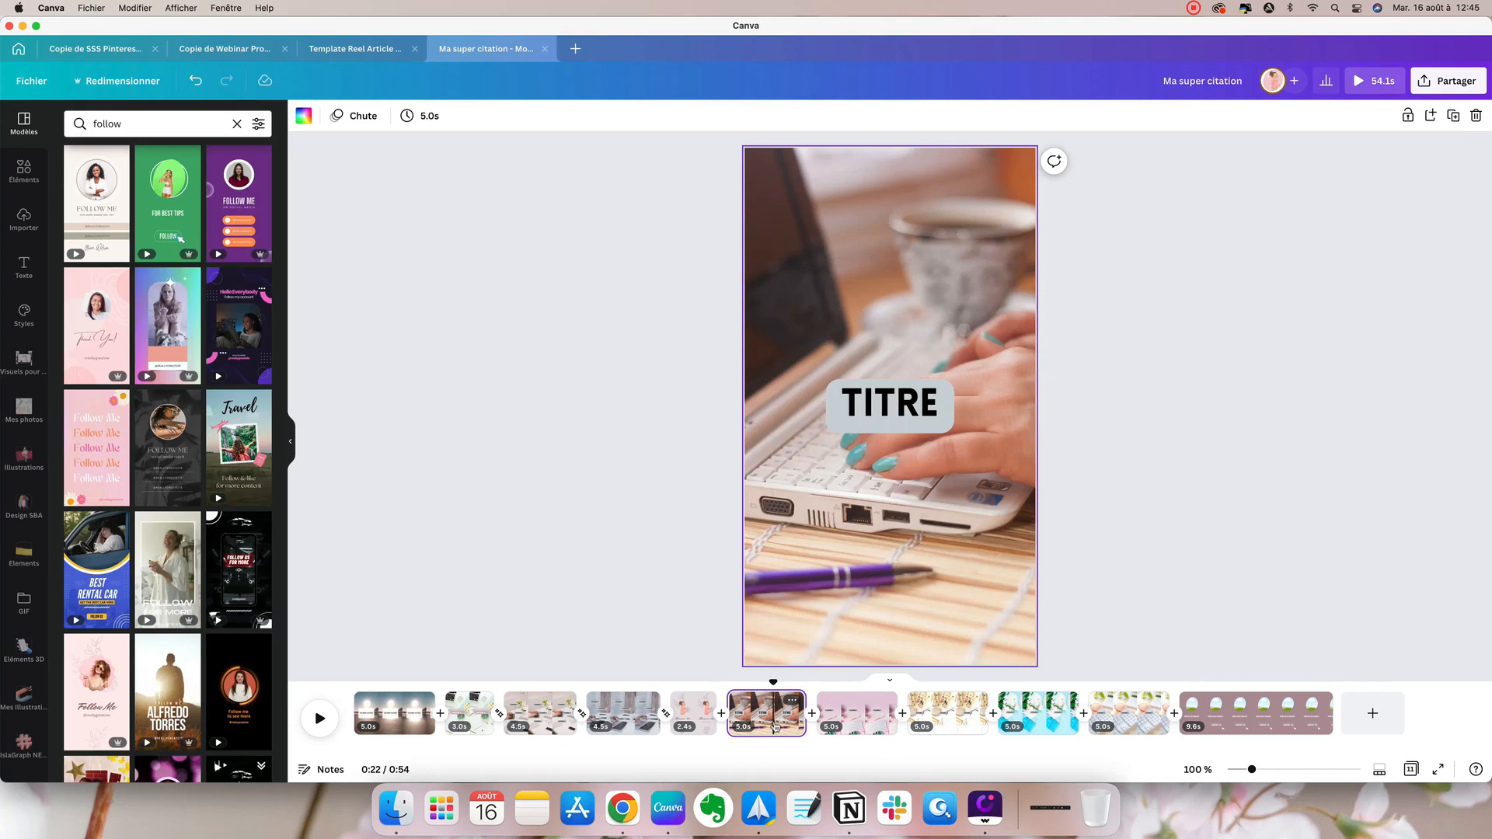
click(863, 712)
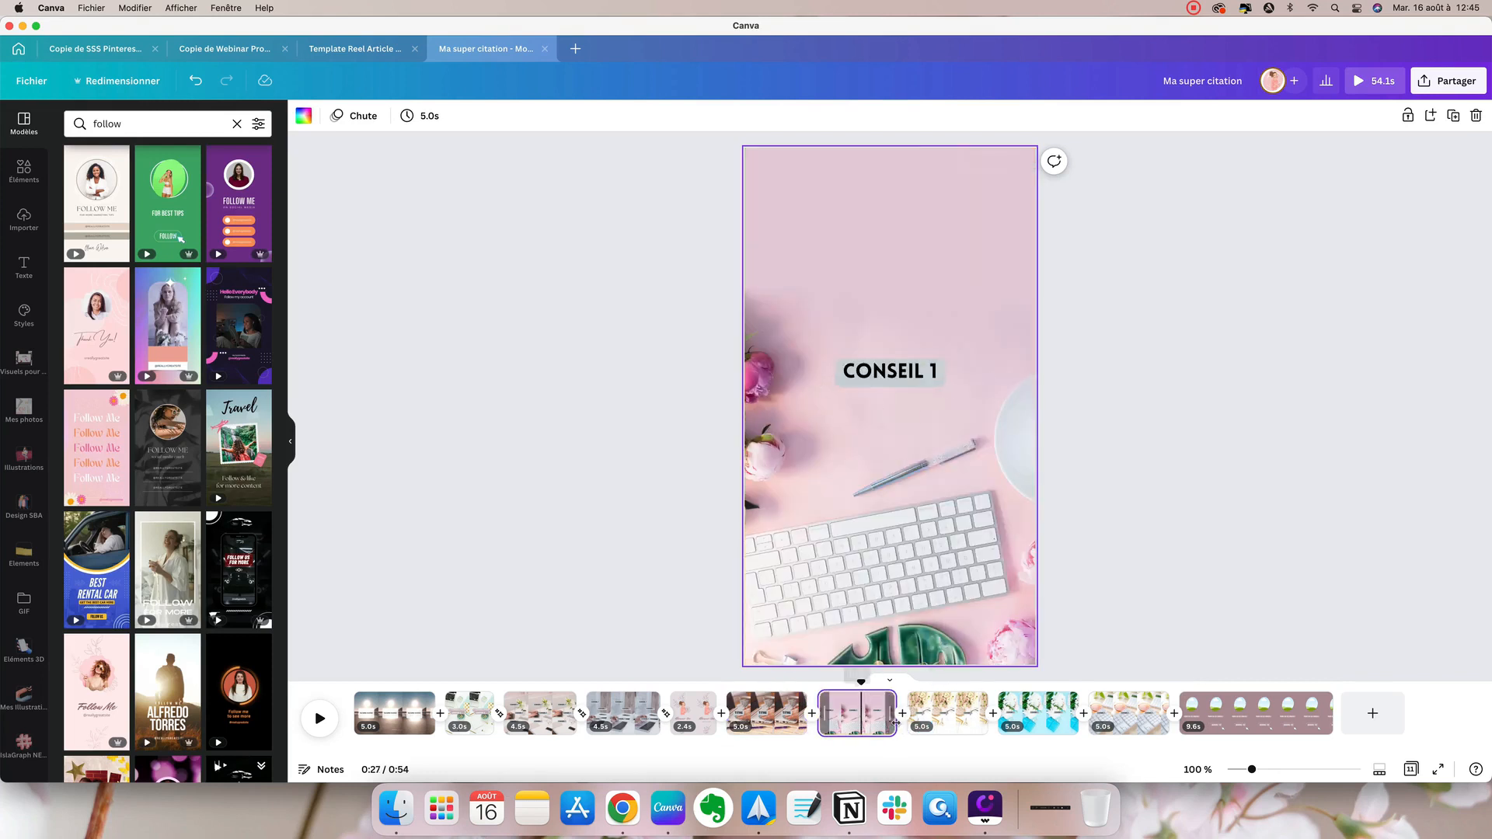
drag(896, 723, 849, 724)
drag(953, 724, 905, 723)
drag(1008, 724, 961, 724)
drag(1064, 724, 1017, 724)
drag(1194, 724, 1075, 723)
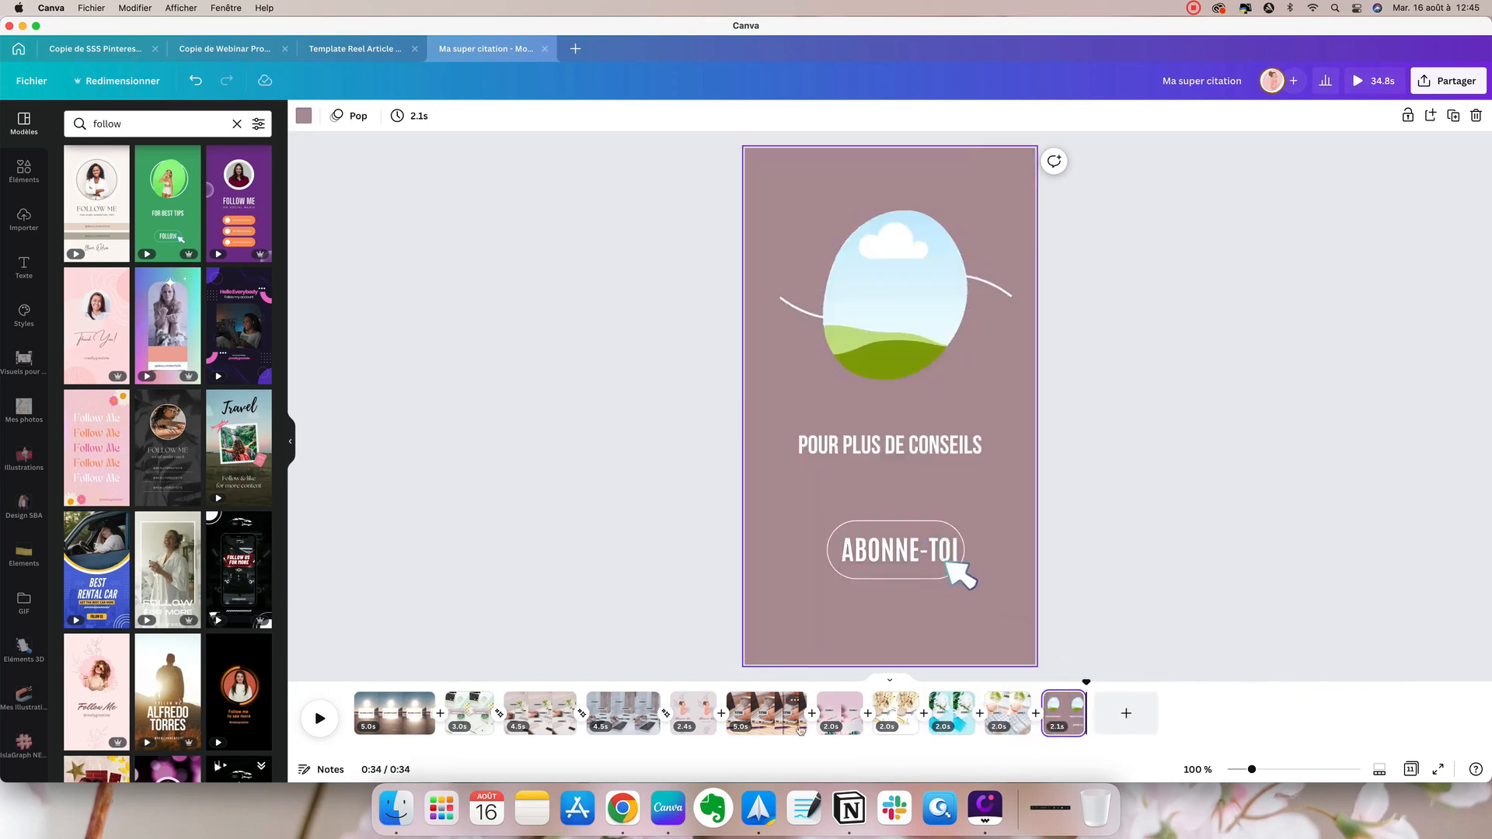
drag(801, 727, 769, 727)
Play the reel from page 6 to check the pacing and text animations, and return to the "TITRE" page
click(318, 719)
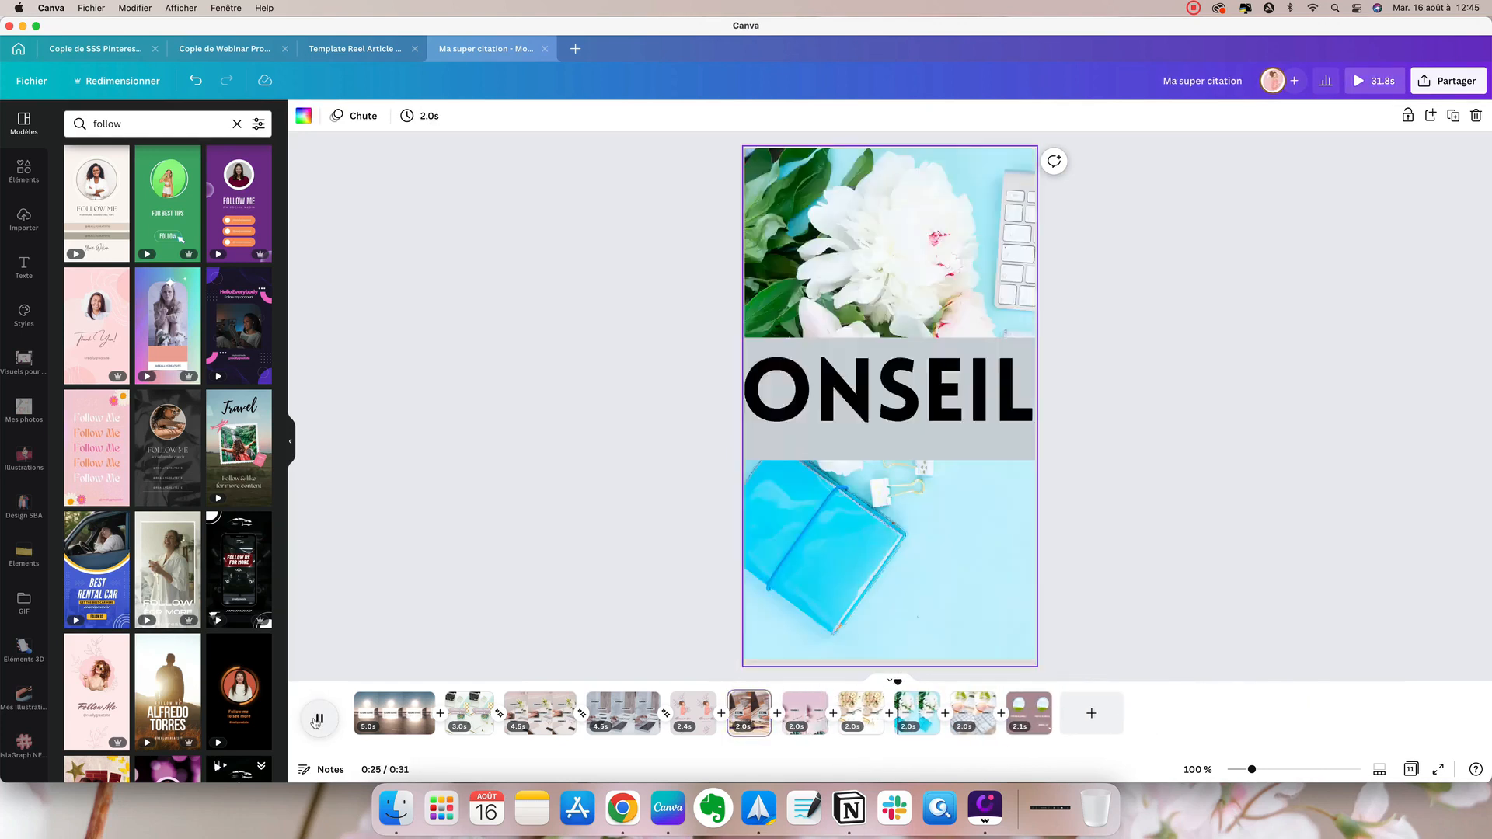
click(318, 719)
click(751, 725)
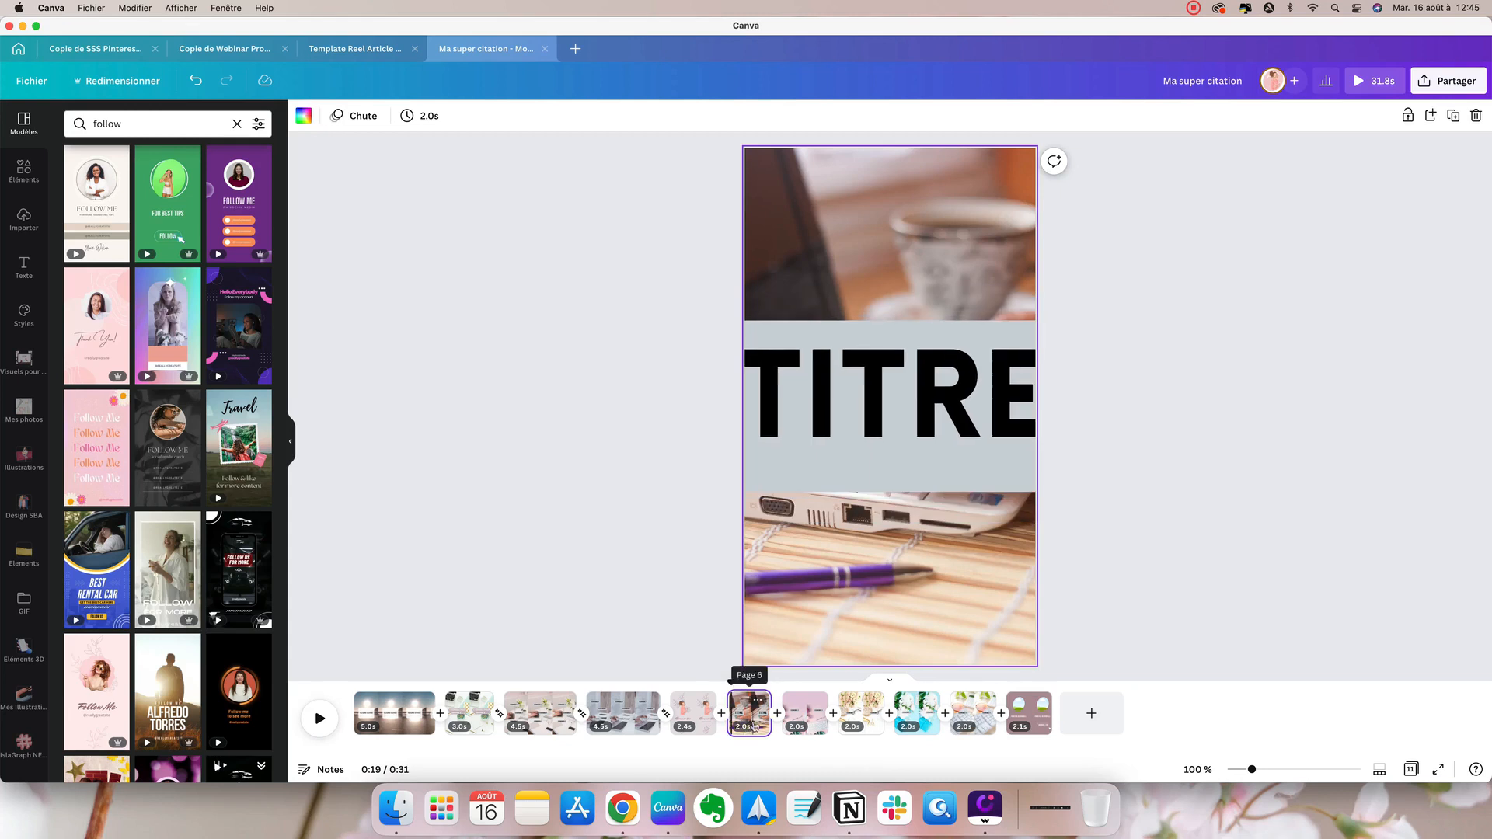
click(319, 719)
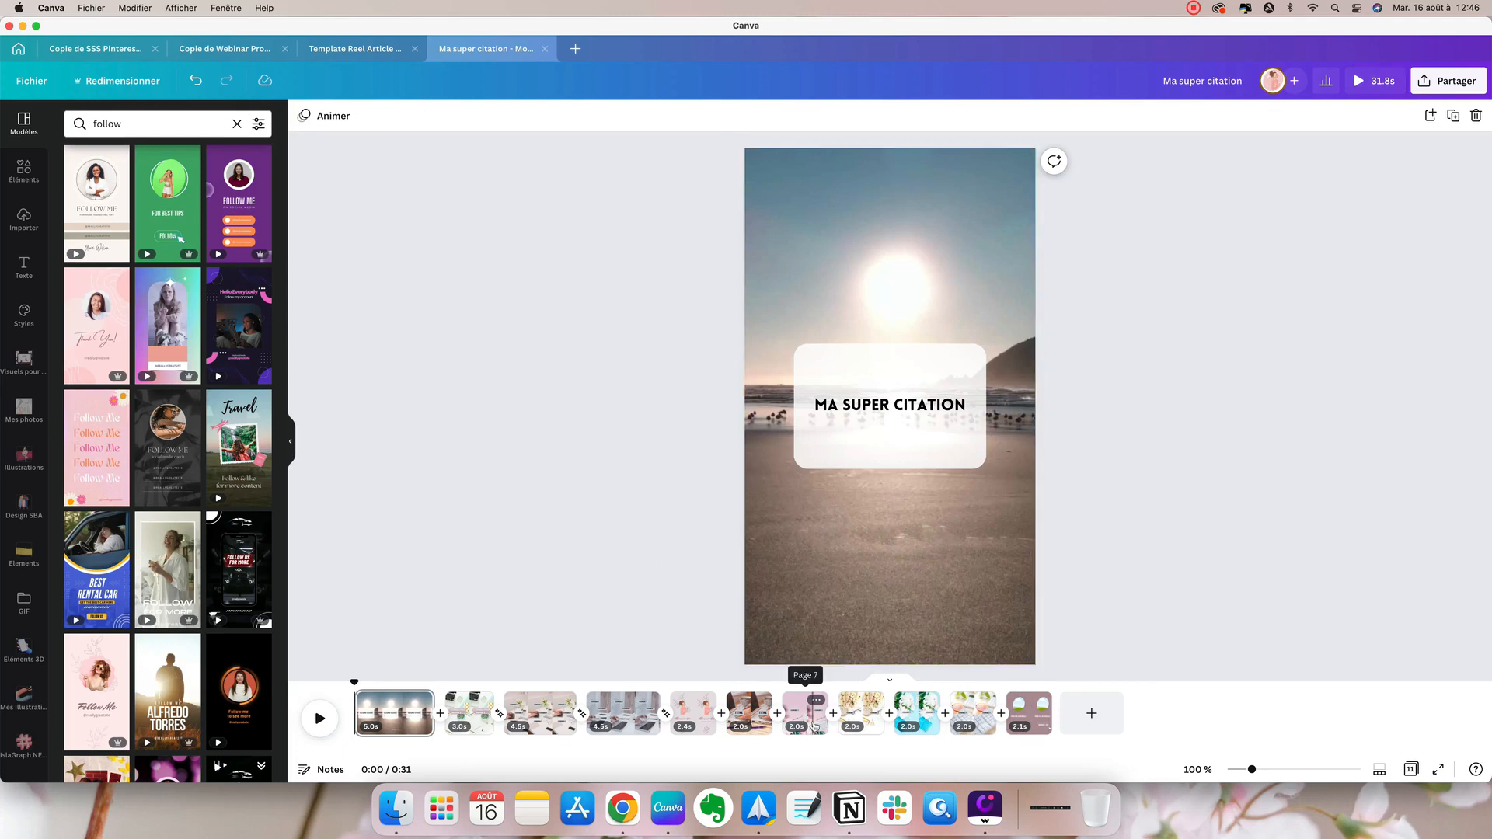
click(753, 724)
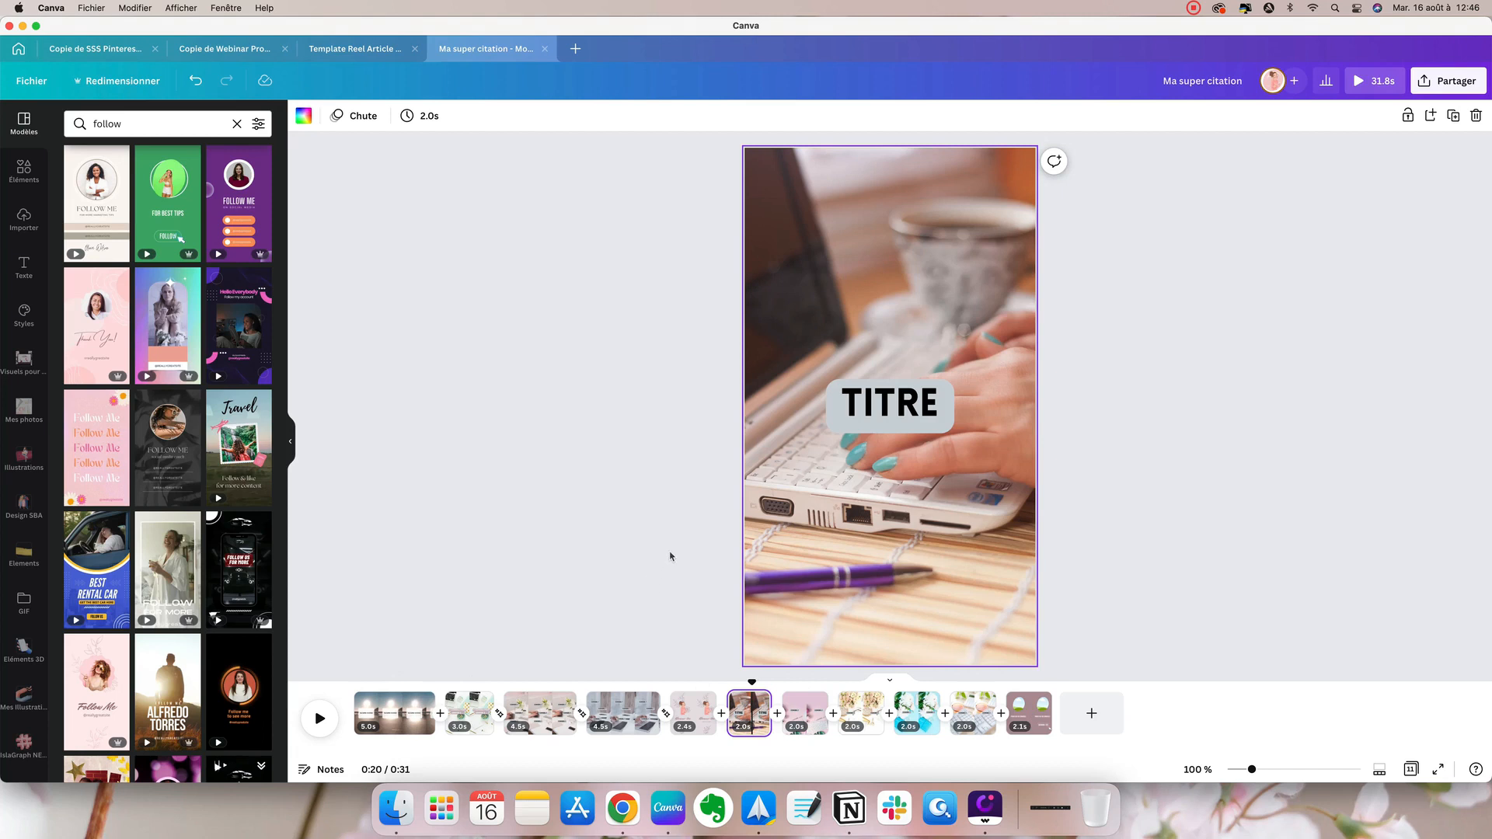
Switch to the open "Template Reel Article" design
click(356, 48)
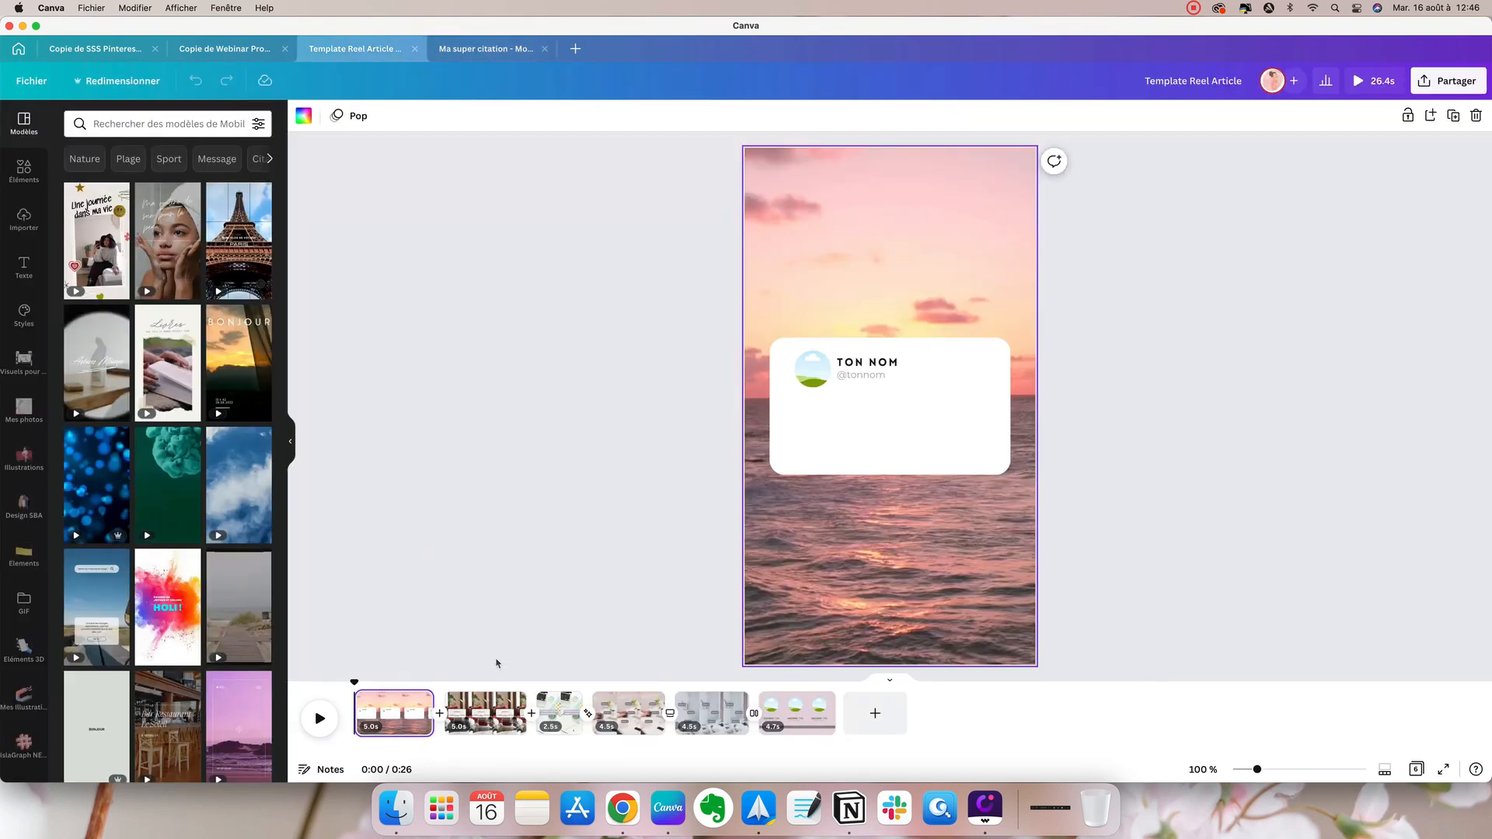